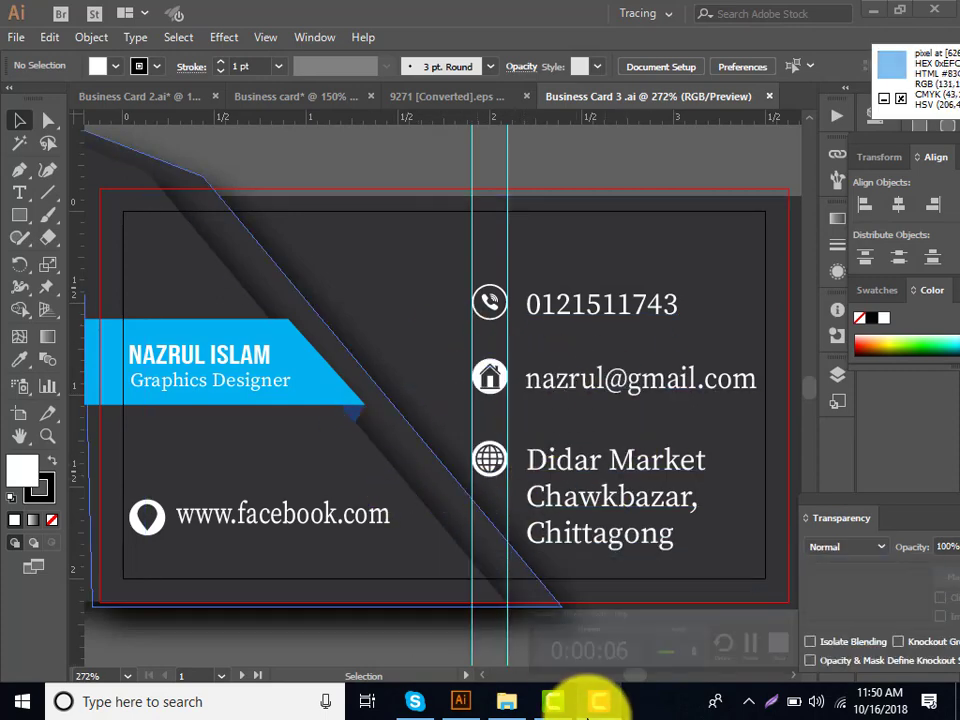
Open the File menu over the finished dark Business Card 3.ai design.
{"action": "left_click", "coordinate": [15, 38]}
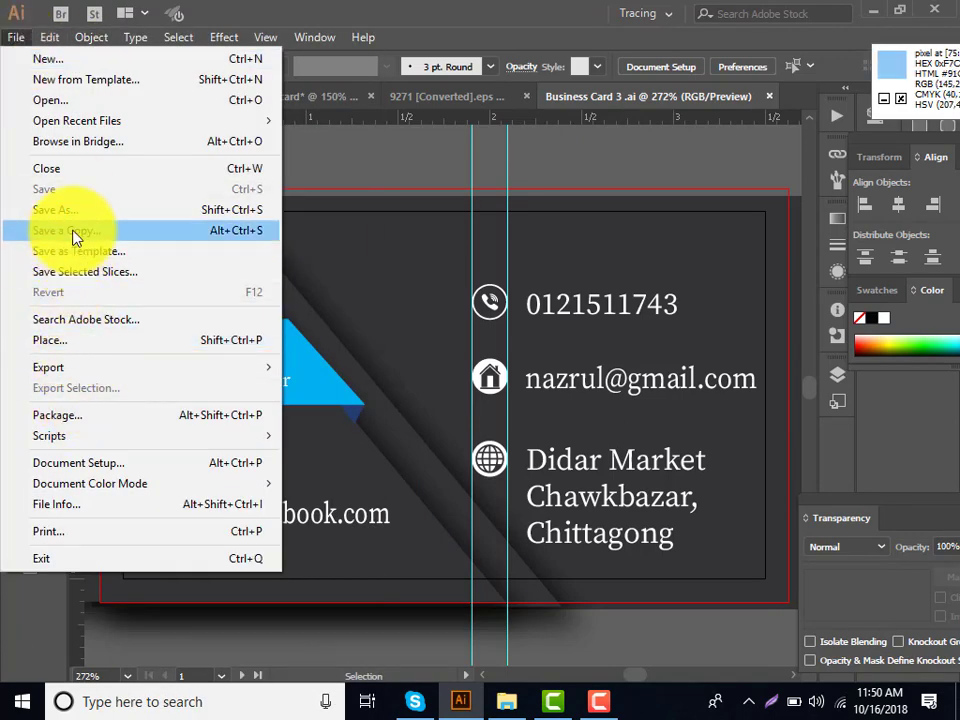
Close the blue Business card document without saving its changes.
{"action": "left_click", "coordinate": [475, 107]}
{"action": "left_click", "coordinate": [475, 107]}
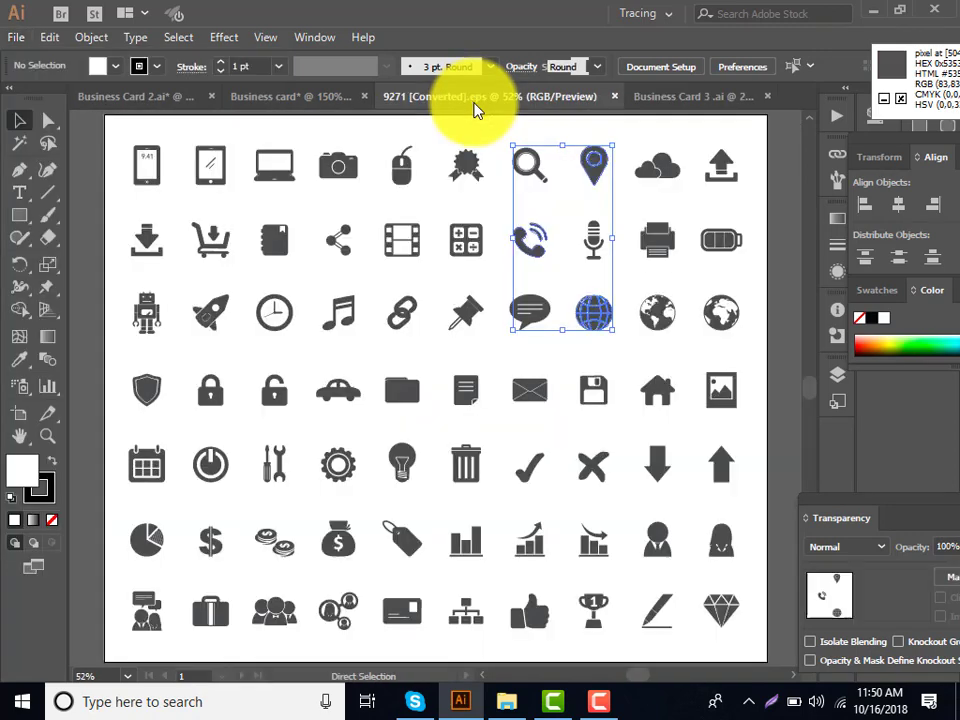
{"action": "left_click", "coordinate": [664, 107]}
{"action": "left_click", "coordinate": [305, 97]}
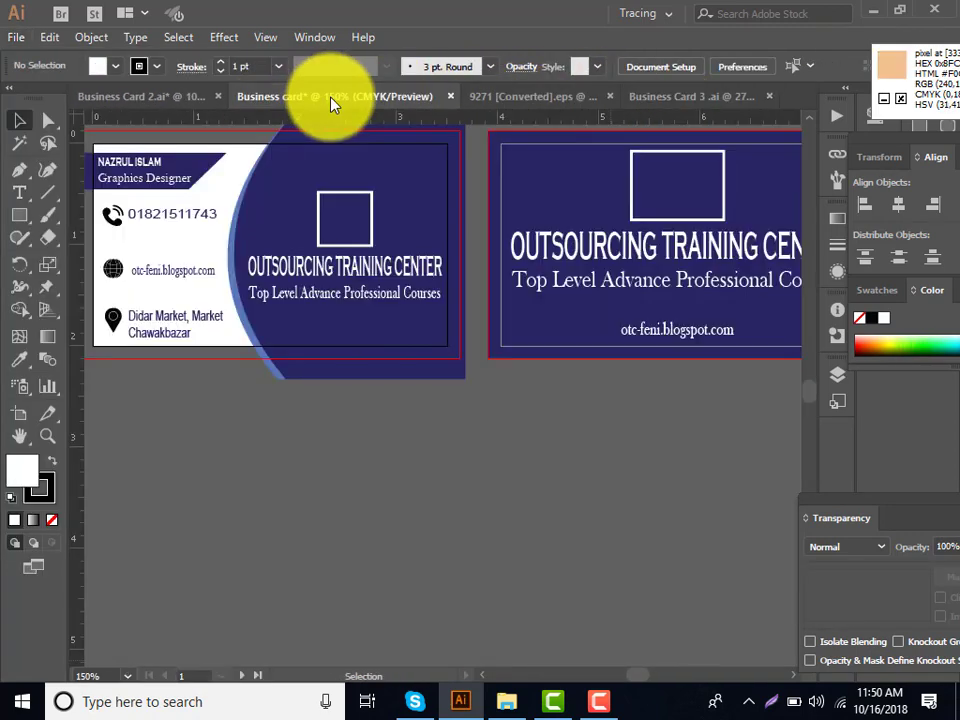
{"action": "left_click", "coordinate": [450, 97]}
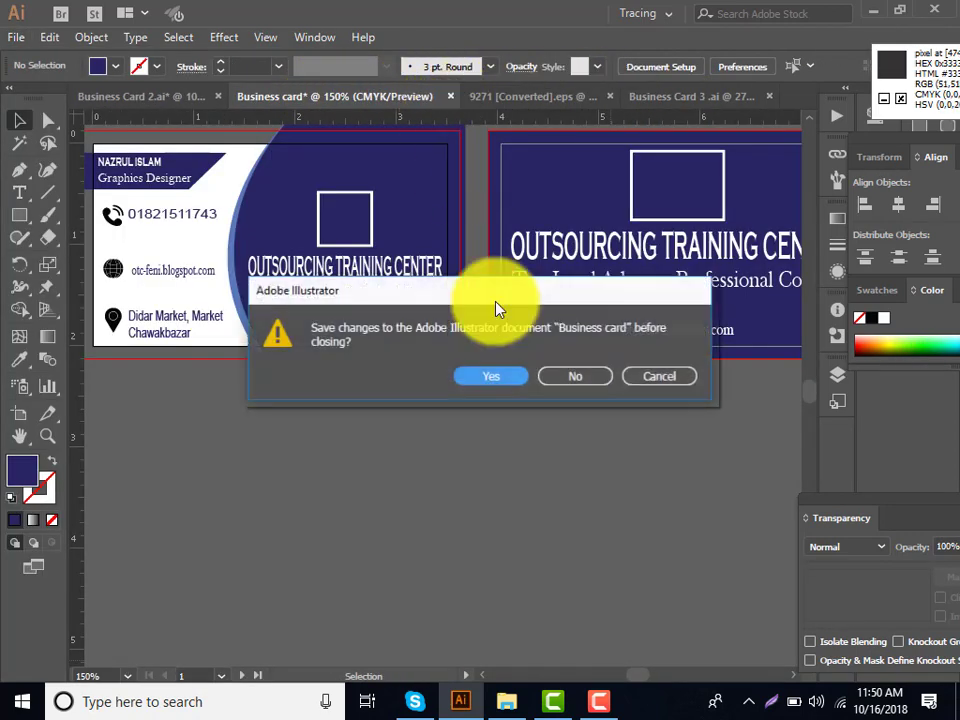
{"action": "left_click", "coordinate": [563, 377]}
Close Business Card 2.ai without saving, leaving Business Card 3.ai showing.
{"action": "left_click", "coordinate": [283, 97]}
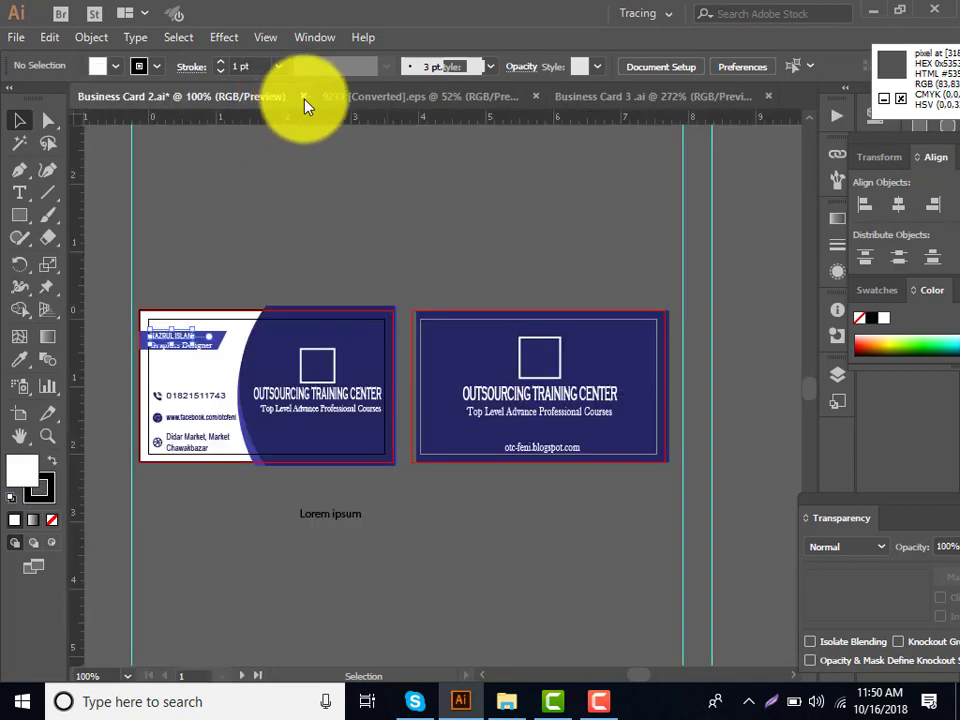
{"action": "left_click", "coordinate": [303, 97]}
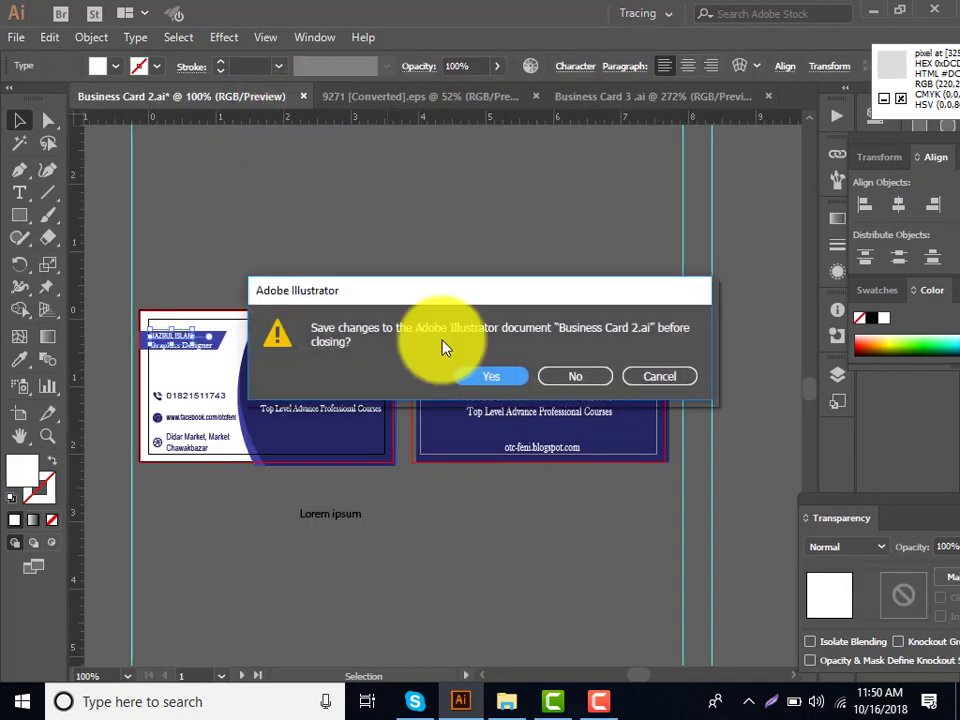
{"action": "left_click", "coordinate": [580, 385]}
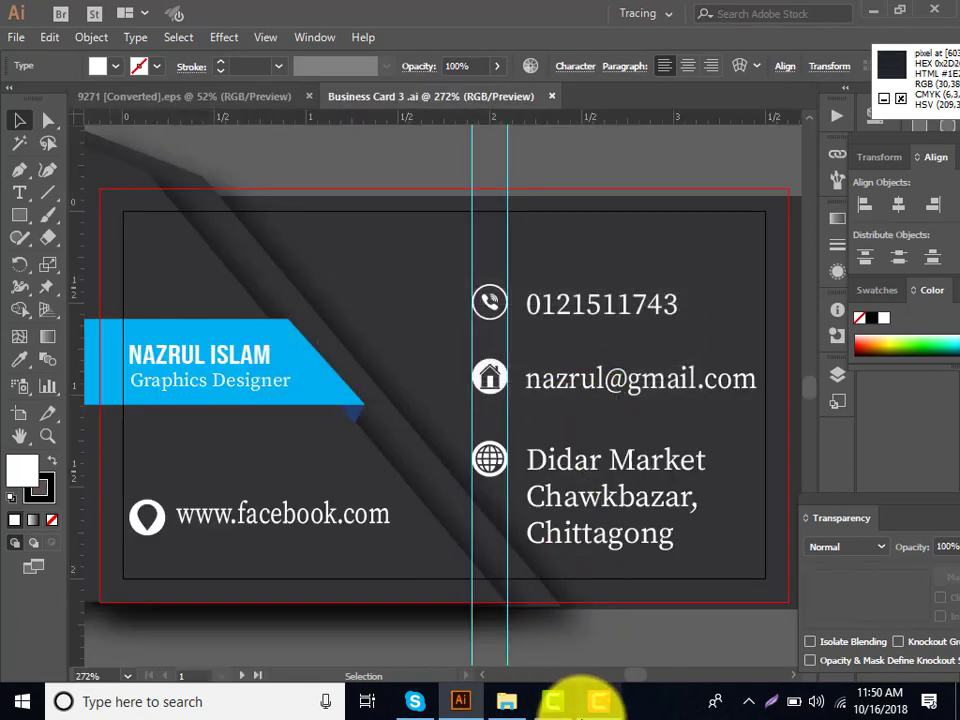
{"action": "left_click", "coordinate": [598, 703]}
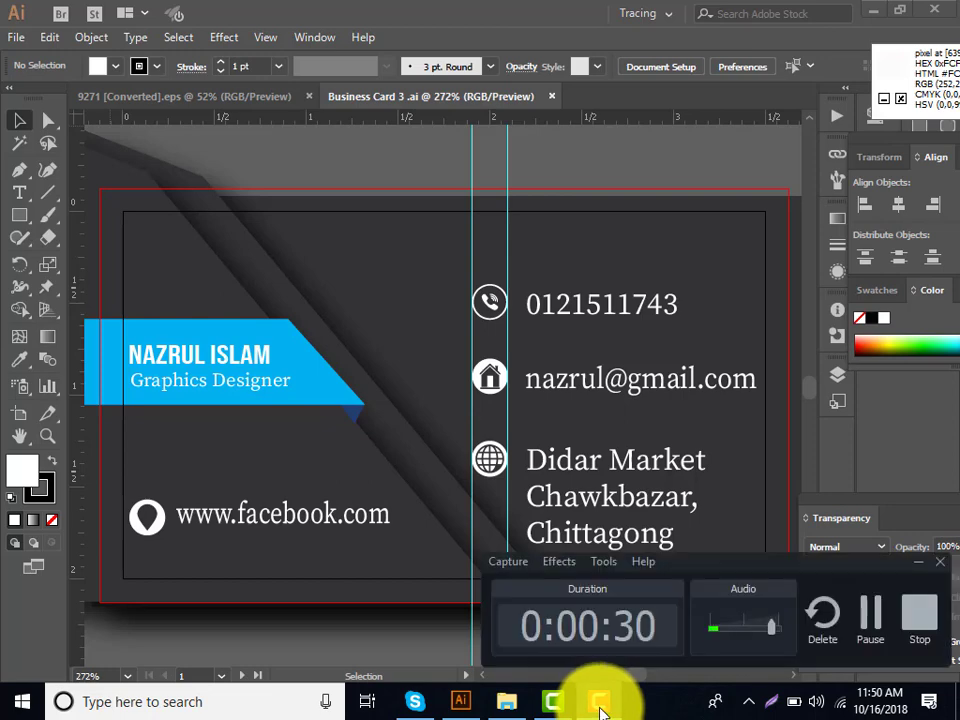
{"action": "left_click", "coordinate": [599, 705]}
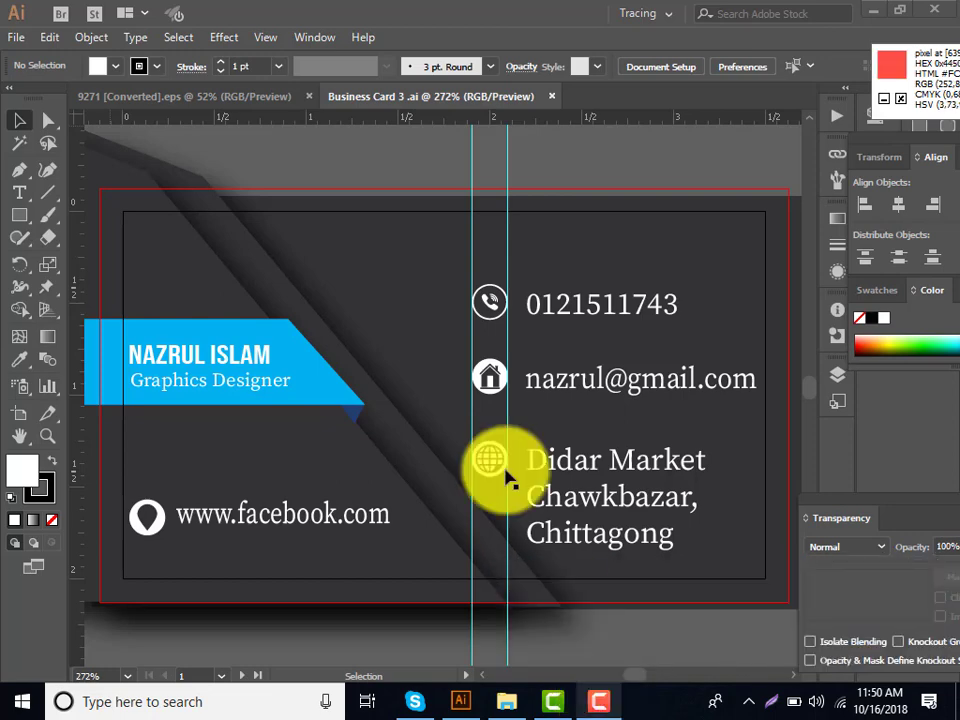
{"action": "left_click", "coordinate": [16, 37]}
{"action": "left_click", "coordinate": [16, 37]}
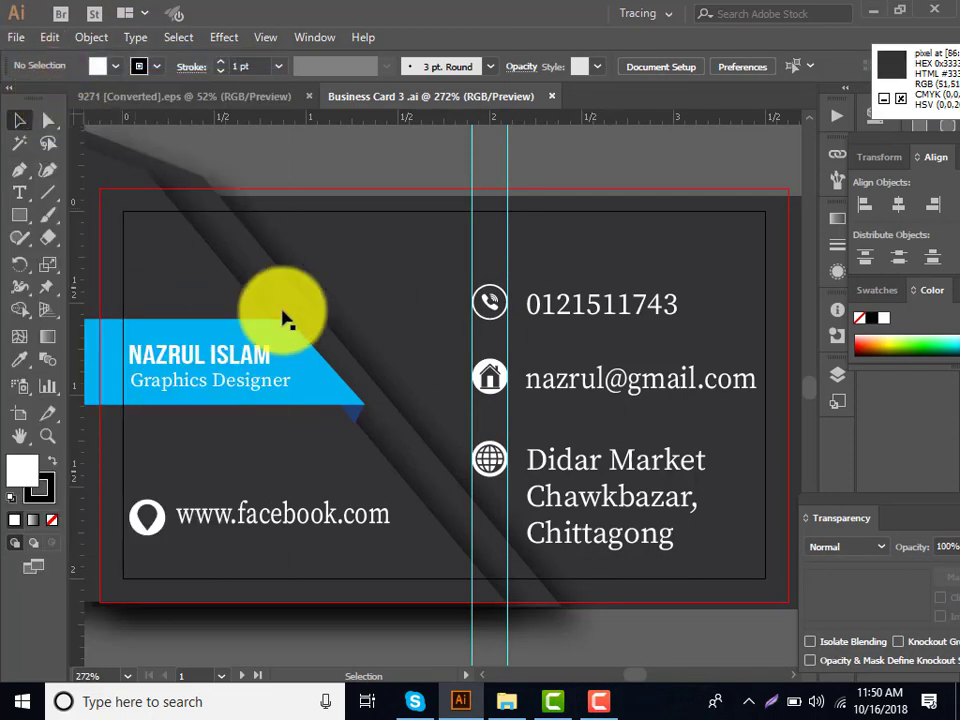
Create a new 3.5 × 2 in document with two artboards and zoom onto the left one.
{"action": "key", "text": "ctrl+n"}
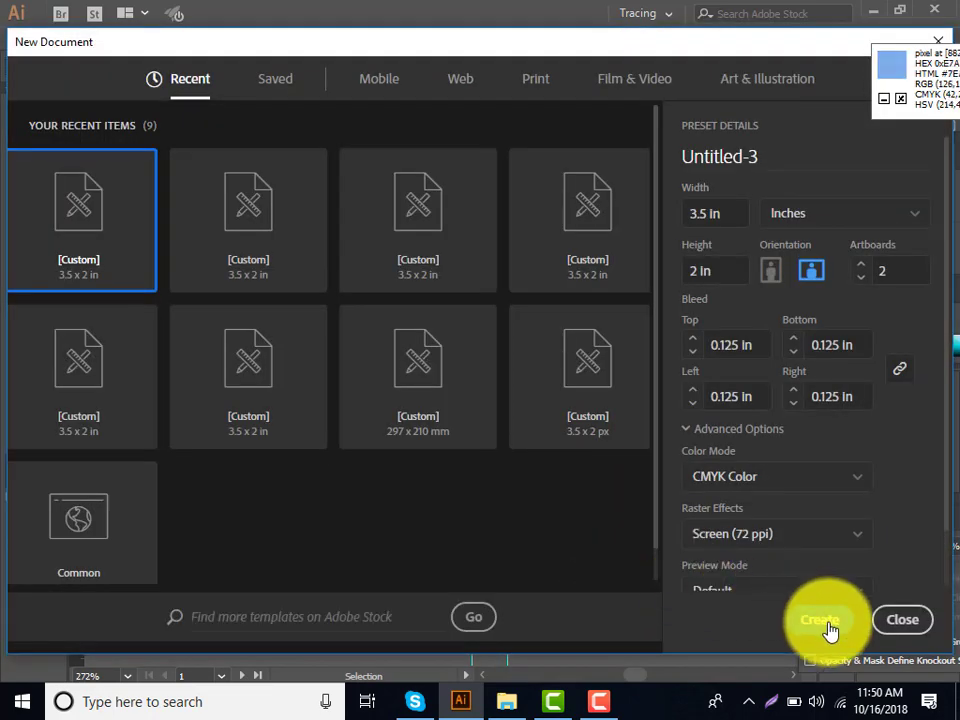
{"action": "left_click", "coordinate": [826, 622]}
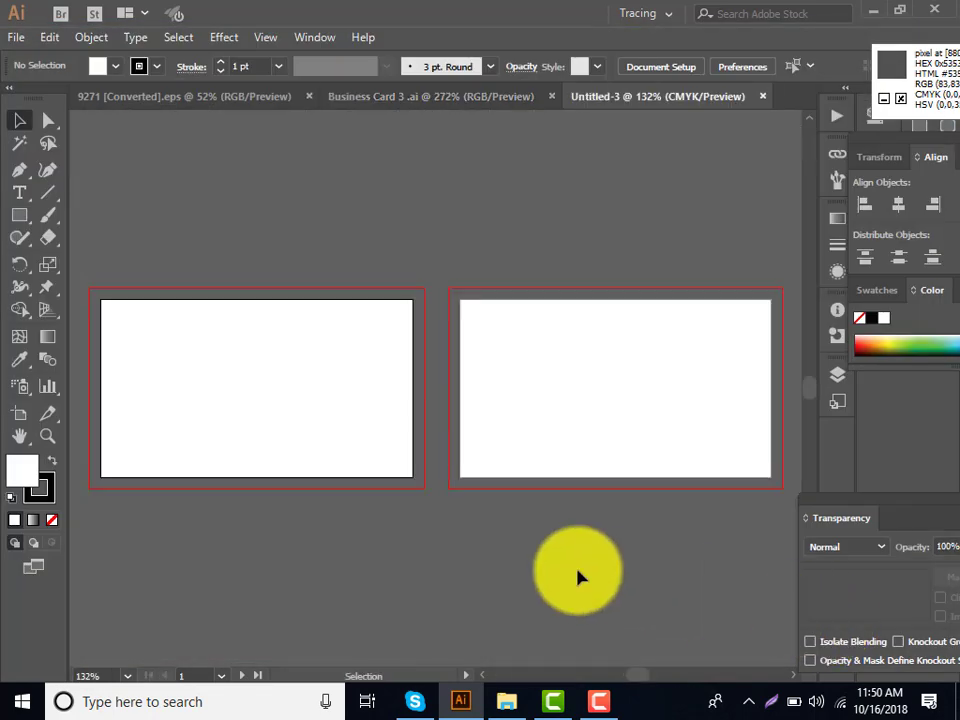
{"action": "key", "text": "a"}
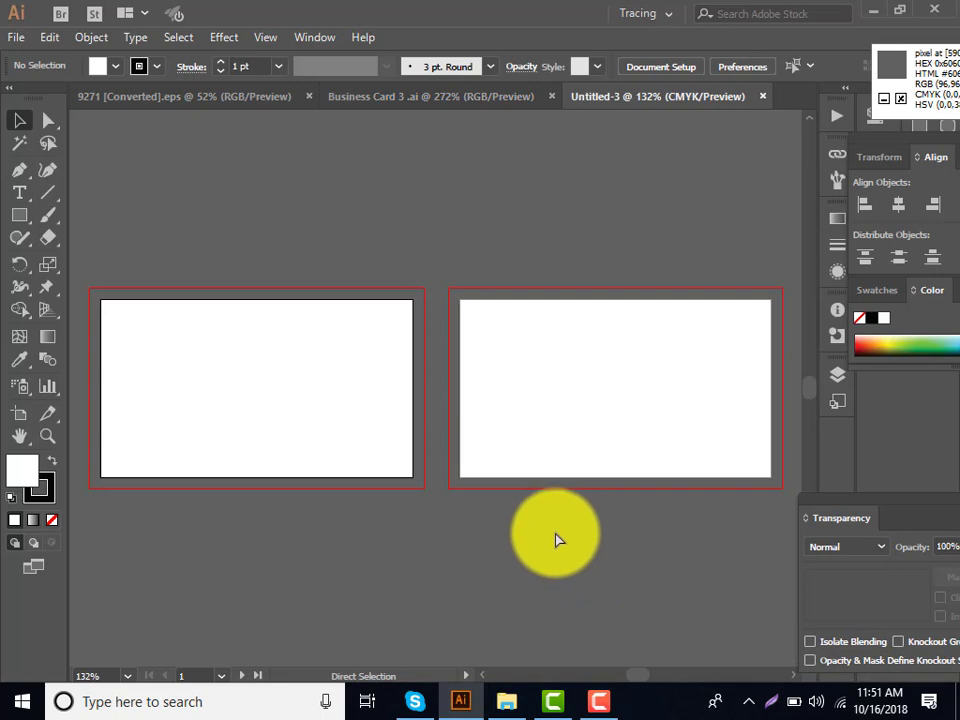
{"action": "key", "text": "ctrl+plus"}
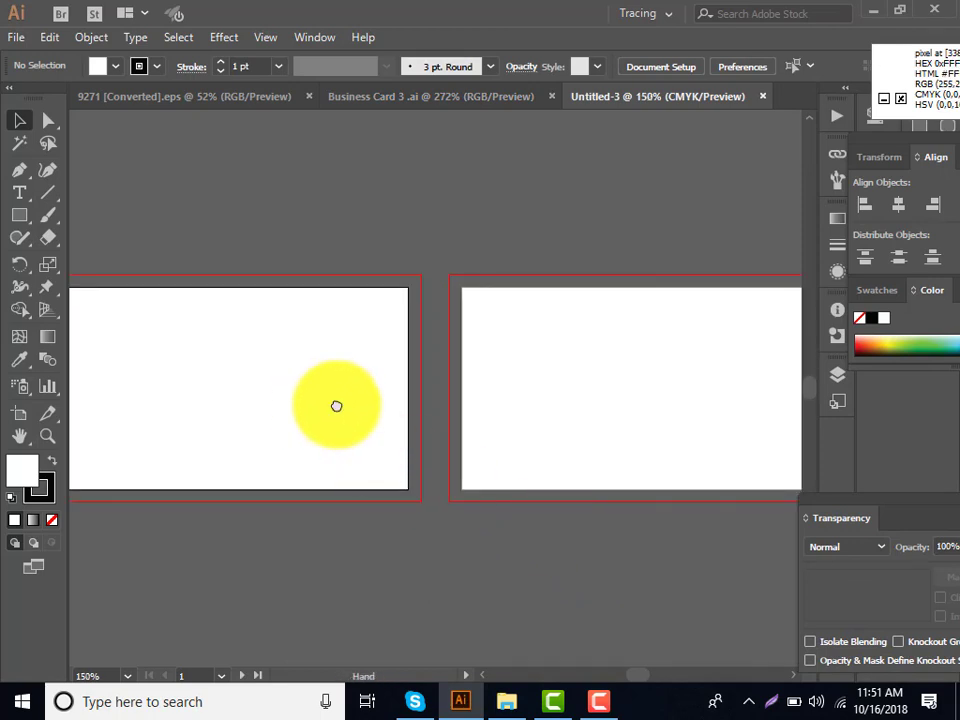
{"action": "left_click_drag", "start_coordinate": [336, 405], "coordinate": [488, 387]}
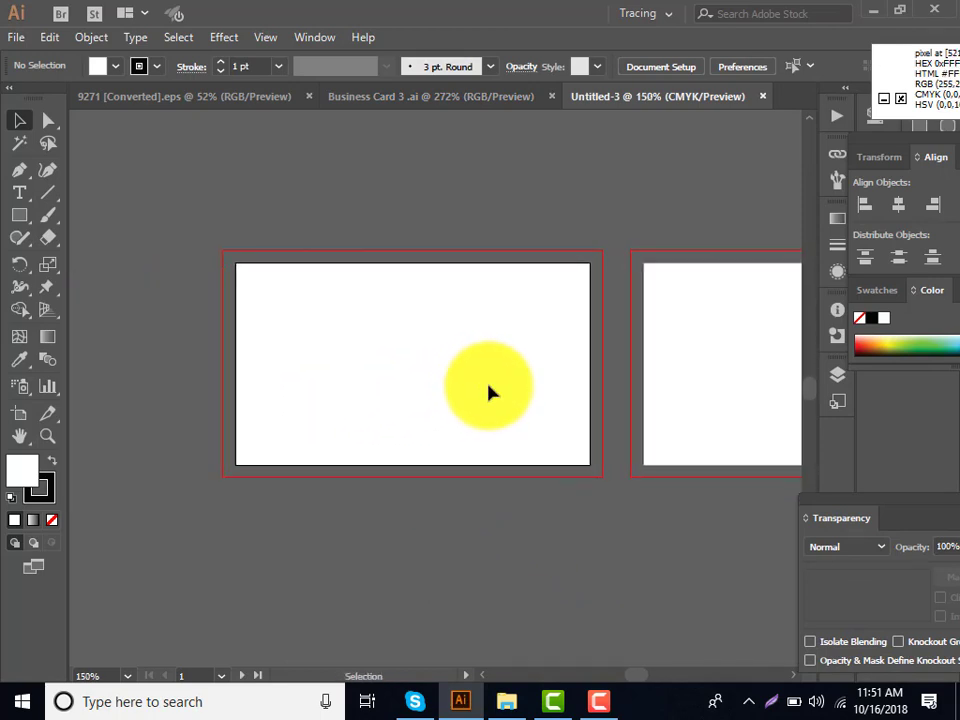
{"action": "left_click", "coordinate": [17, 218]}
Draw a rectangle covering the left artboard out to its bleed edges.
{"action": "left_click_drag", "start_coordinate": [223, 248], "coordinate": [601, 477]}
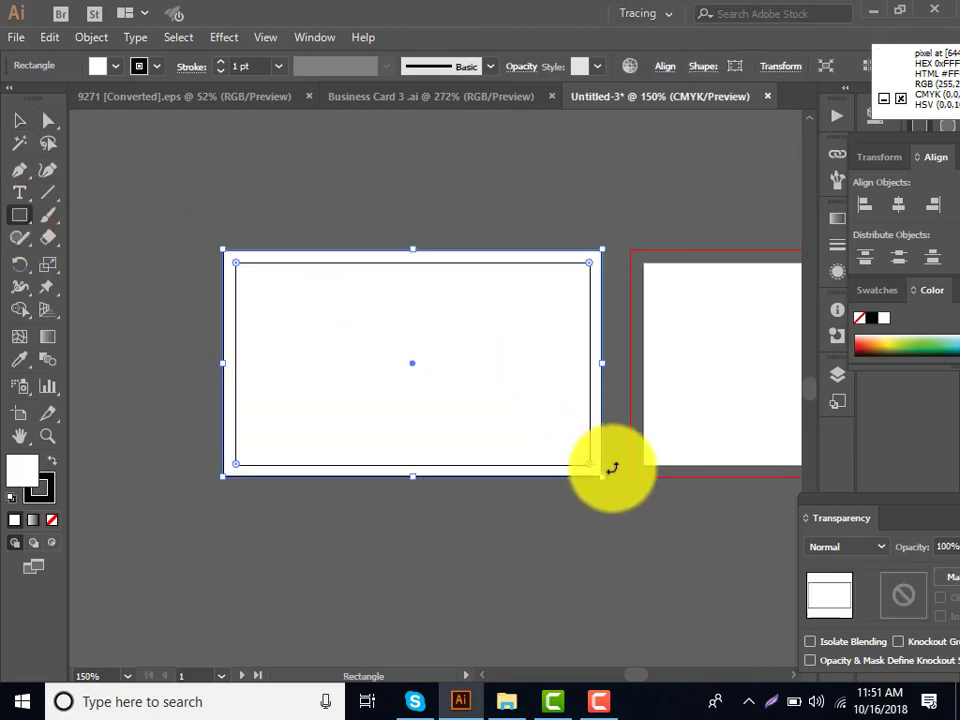
{"action": "left_click", "coordinate": [159, 95]}
{"action": "left_click", "coordinate": [387, 98]}
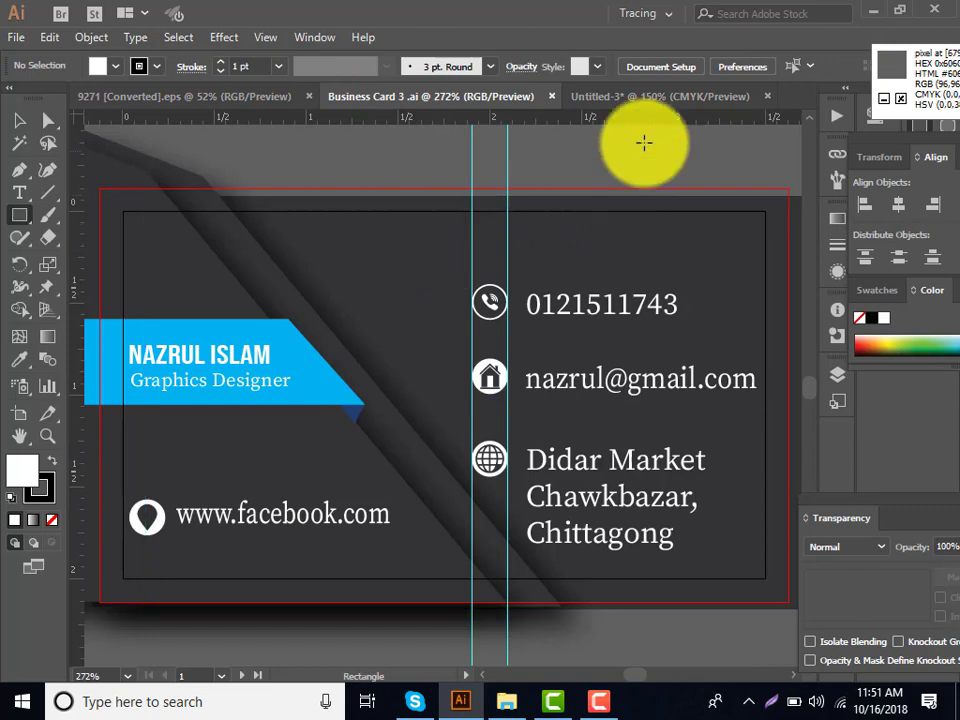
{"action": "left_click", "coordinate": [657, 100]}
{"action": "left_click", "coordinate": [506, 311], "text": "ctrl"}
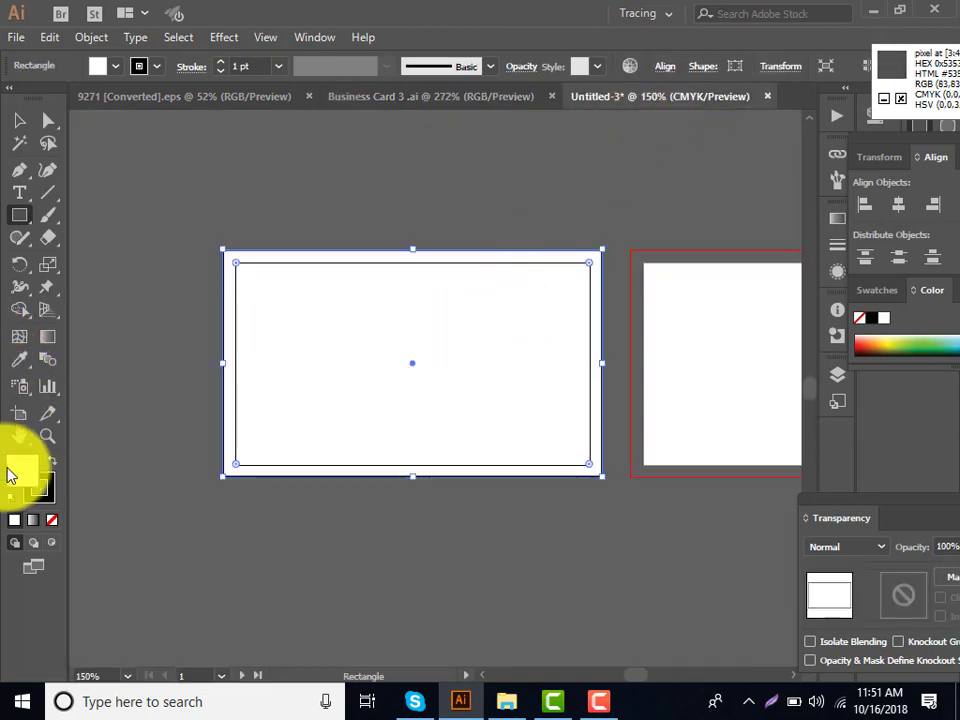
Fill the background rectangle dark grey #343336.
{"action": "double_click", "coordinate": [12, 474]}
{"action": "type", "text": "343336"}
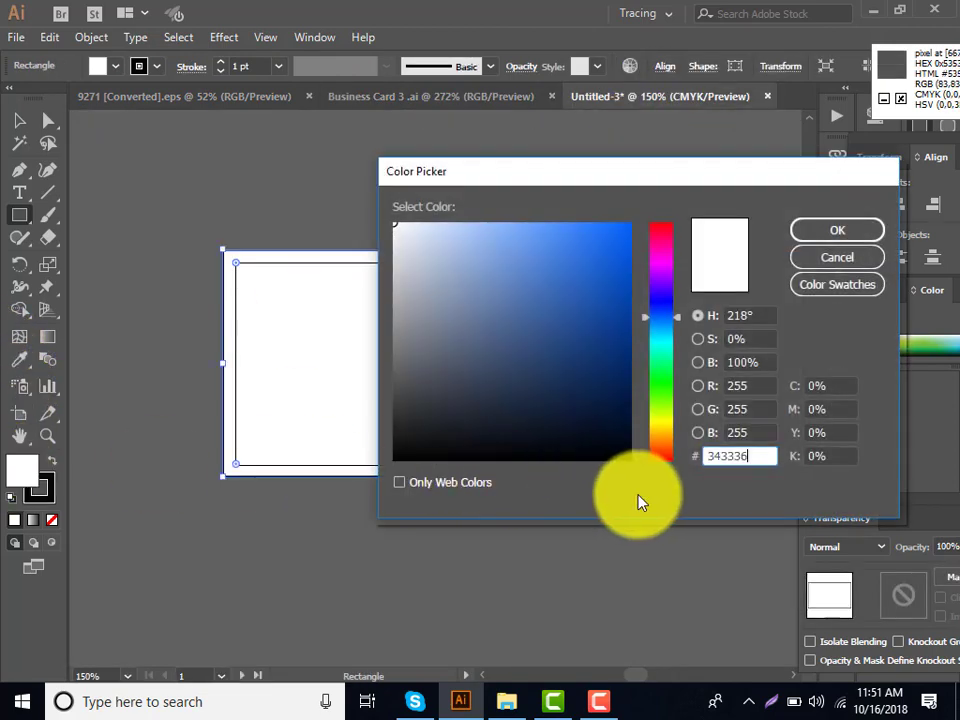
{"action": "left_click", "coordinate": [840, 232]}
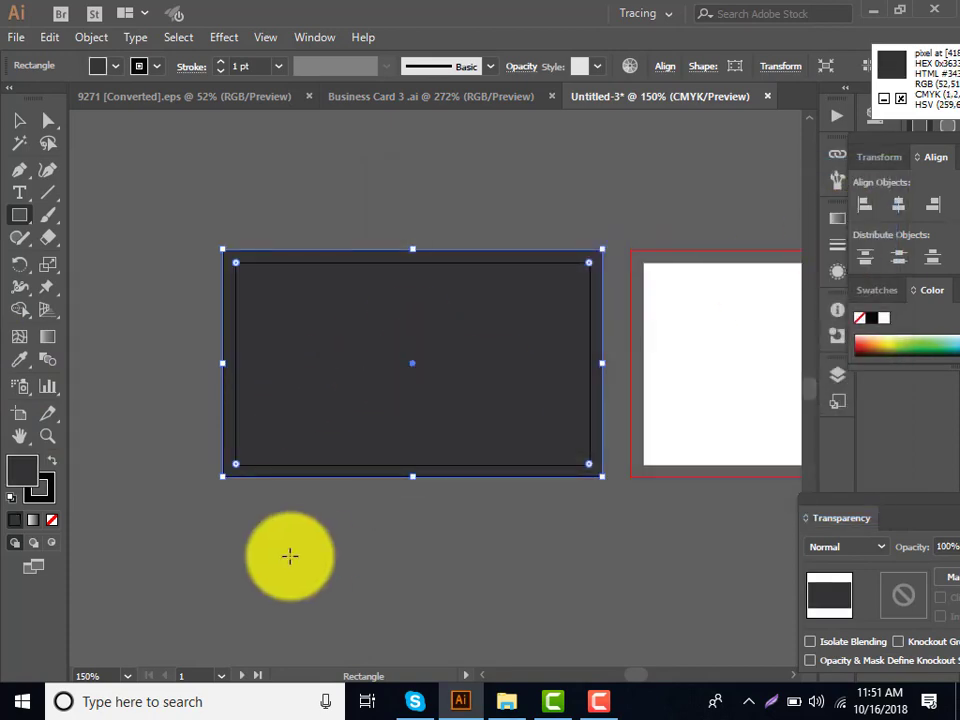
{"action": "left_click", "coordinate": [188, 98]}
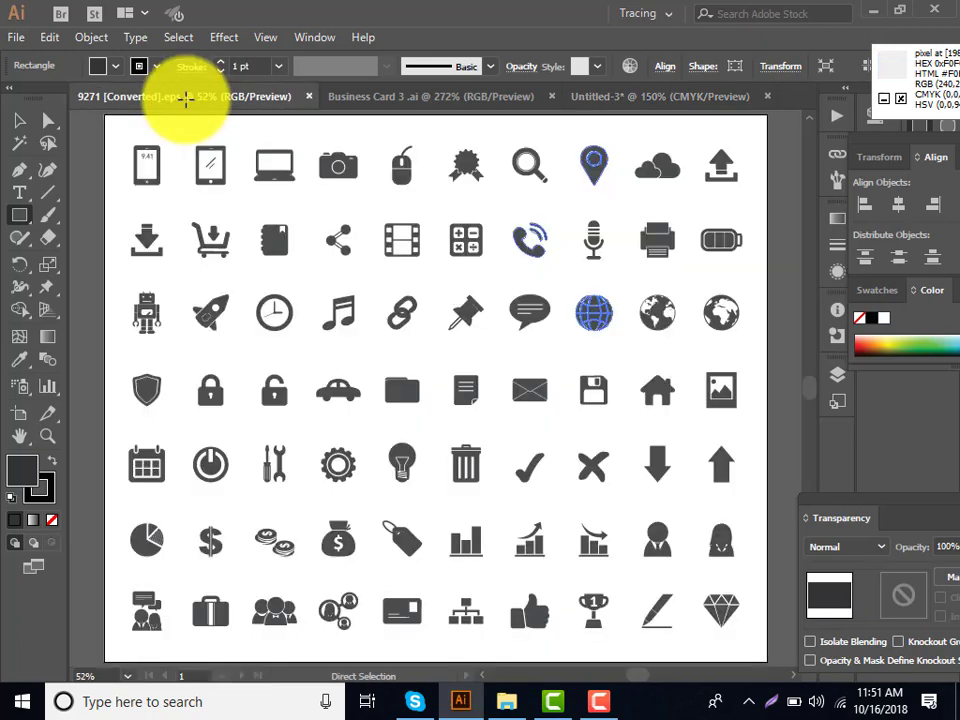
{"action": "left_click", "coordinate": [411, 97]}
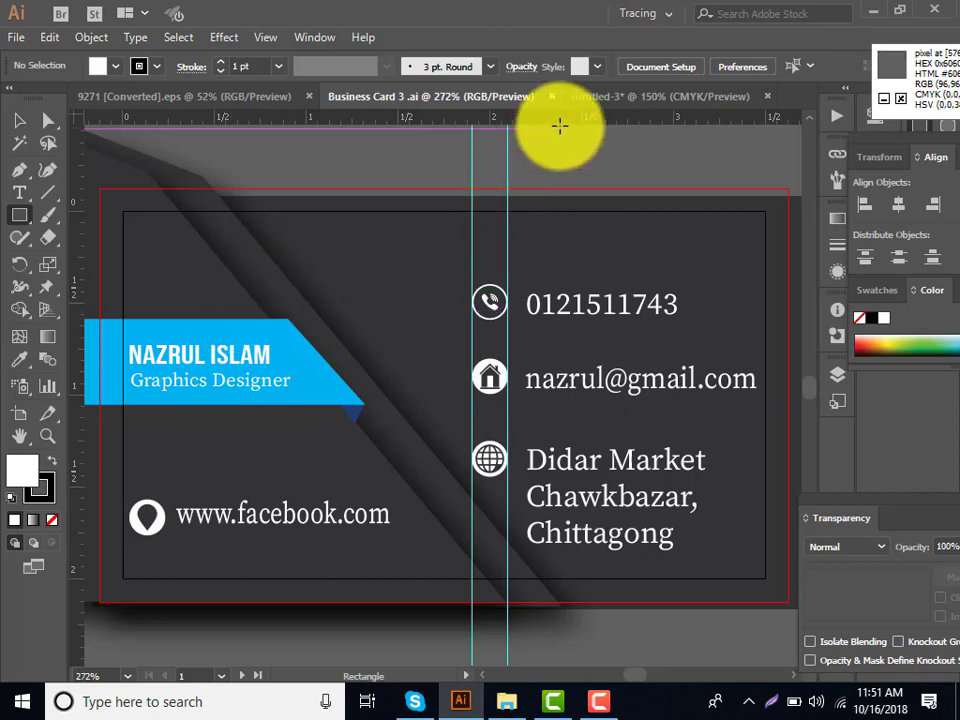
{"action": "left_click", "coordinate": [621, 97]}
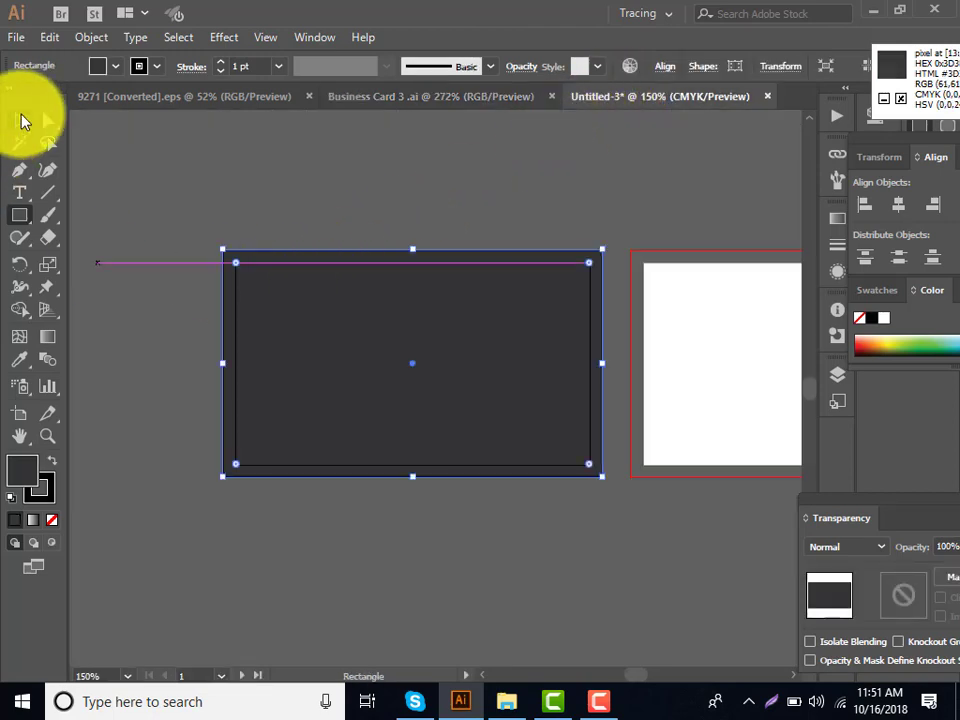
Draw a slanted four-corner polygon extending past the left artboard's edges.
{"action": "left_click", "coordinate": [17, 172]}
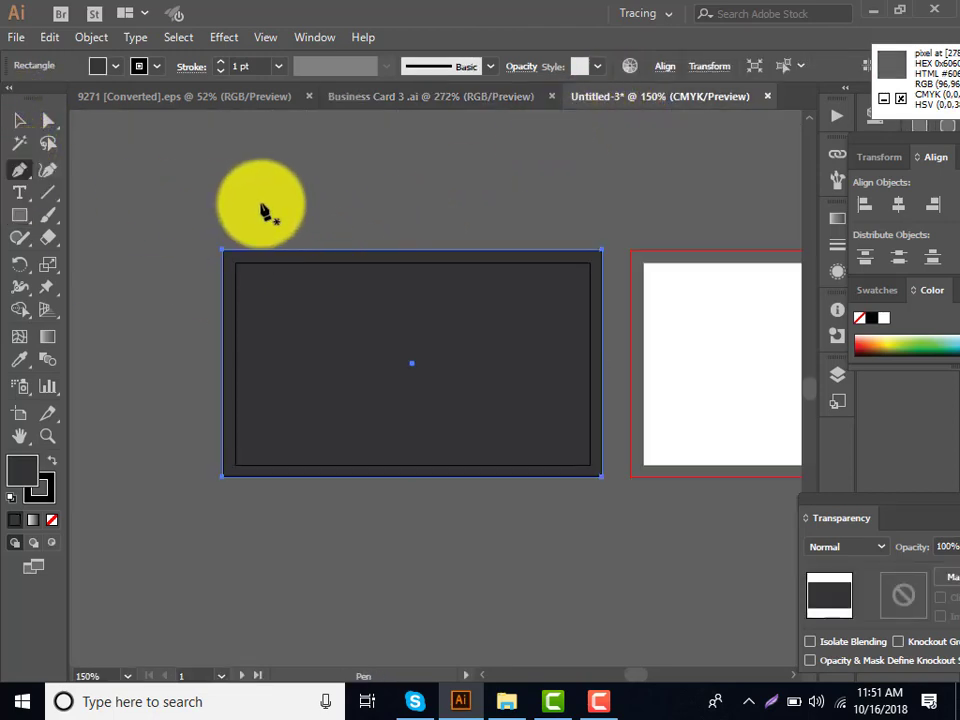
{"action": "left_click", "coordinate": [298, 213]}
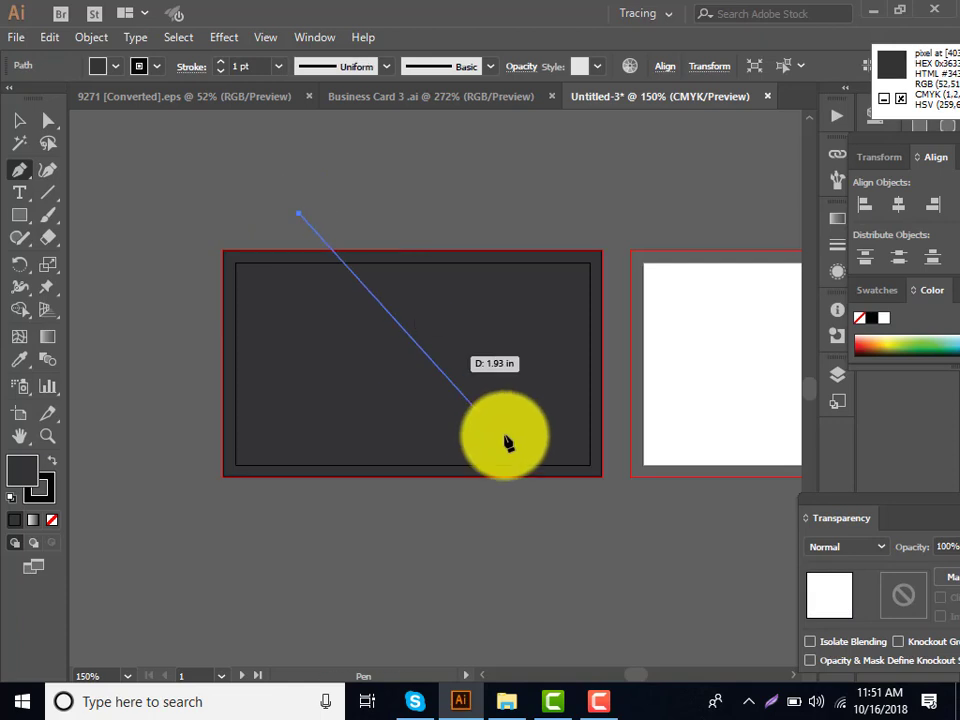
{"action": "left_click", "coordinate": [578, 507]}
{"action": "left_click", "coordinate": [160, 507]}
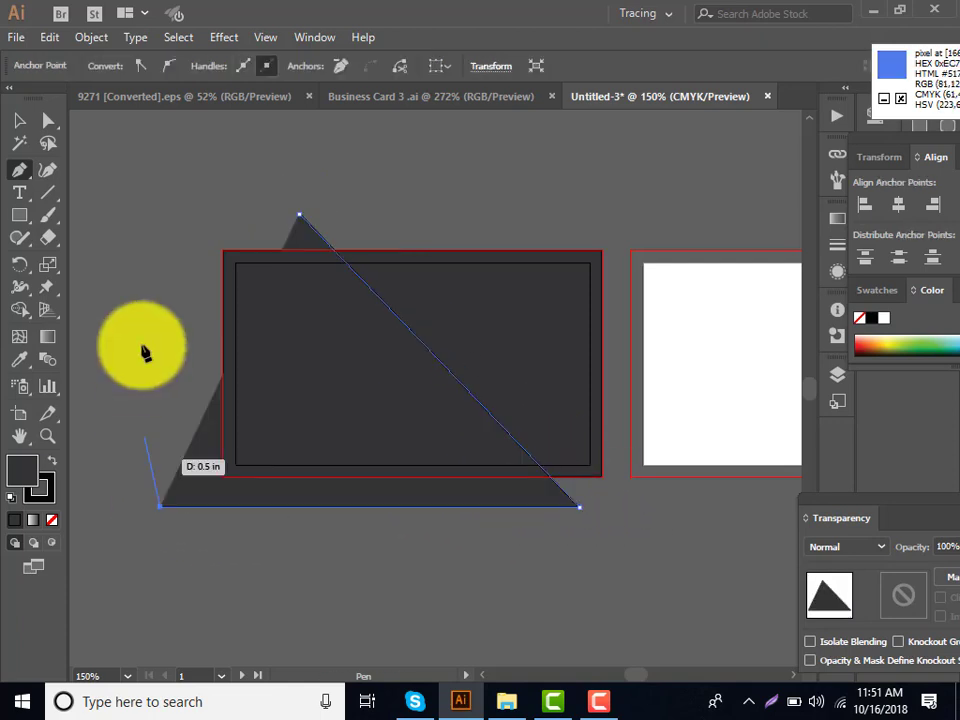
{"action": "left_click", "coordinate": [147, 226]}
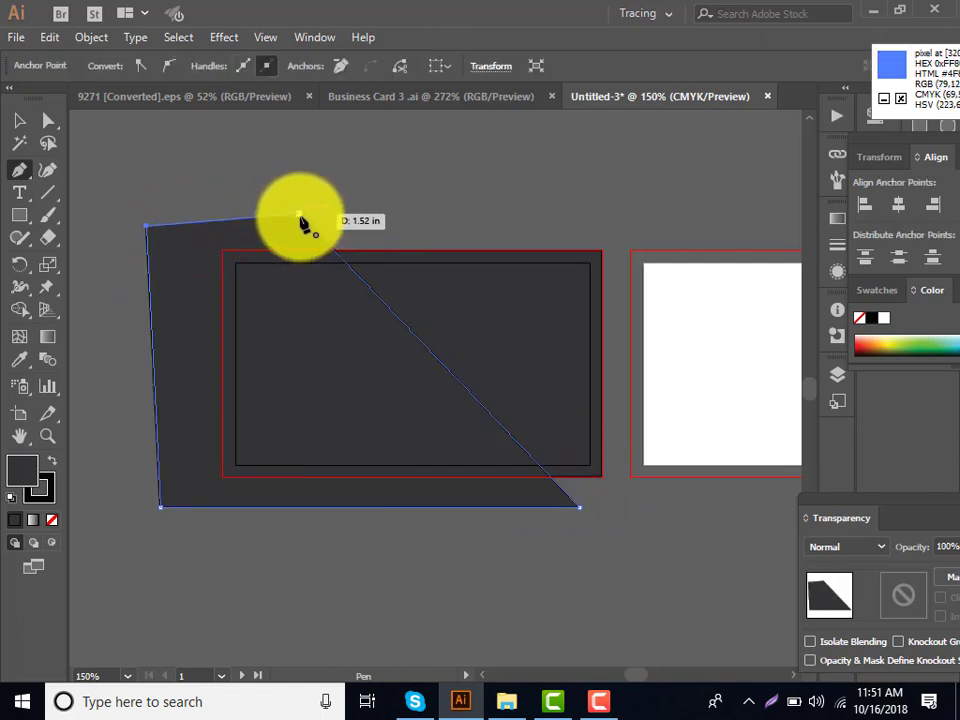
{"action": "left_click", "coordinate": [303, 218]}
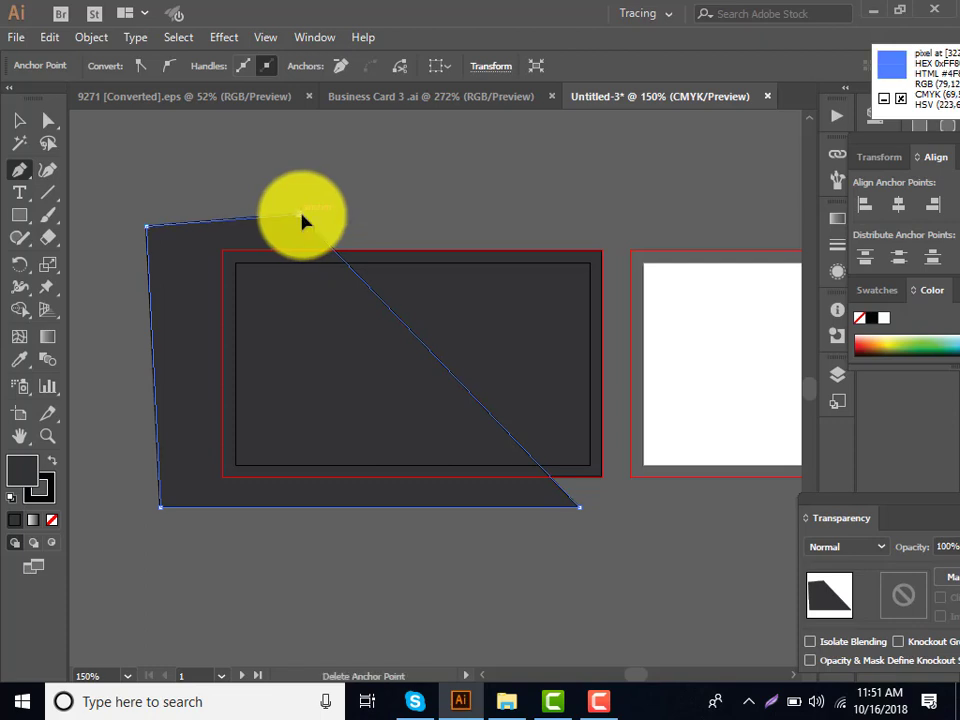
Tilt the shape copy a few degrees, remove its outline, and offset it from the original.
{"action": "left_click", "coordinate": [19, 120]}
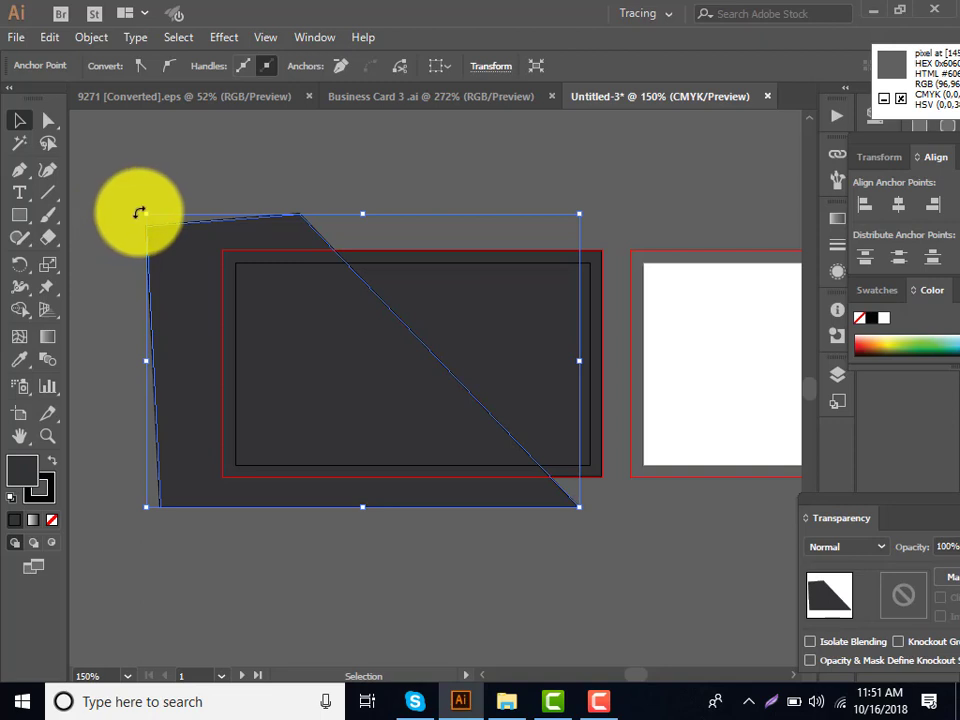
{"action": "left_click_drag", "start_coordinate": [137, 212], "coordinate": [151, 193]}
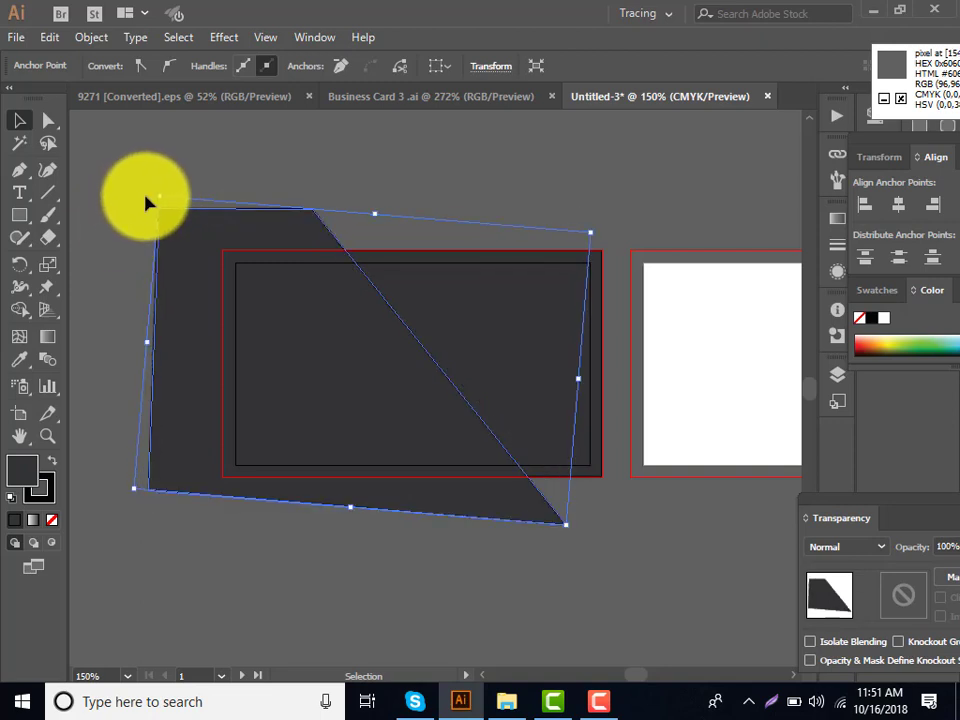
{"action": "left_click_drag", "start_coordinate": [150, 194], "coordinate": [140, 197]}
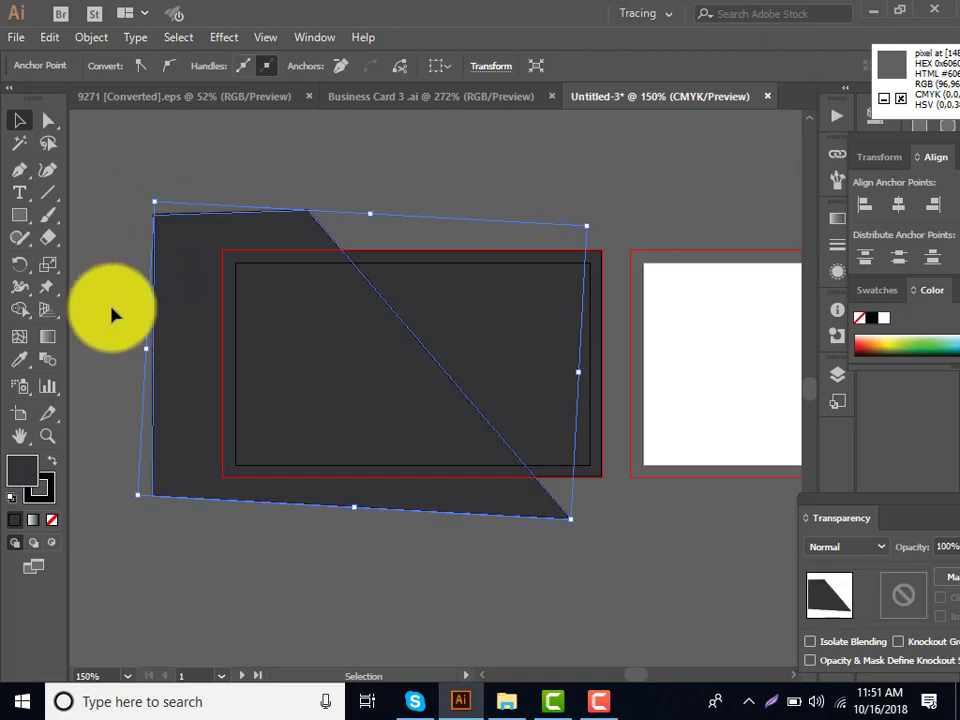
{"action": "left_click", "coordinate": [40, 487]}
{"action": "left_click", "coordinate": [52, 520]}
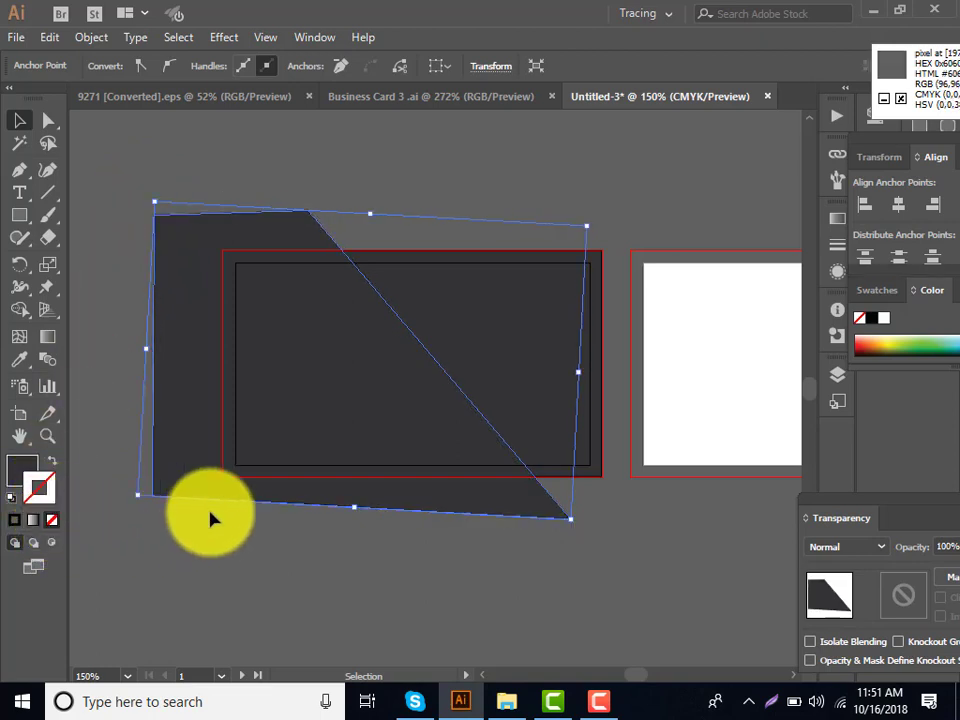
{"action": "mouse_move", "coordinate": [344, 402]}
{"action": "left_mouse_down"}
{"action": "mouse_move", "coordinate": [282, 415]}
{"action": "mouse_move", "coordinate": [280, 400]}
{"action": "left_mouse_up"}
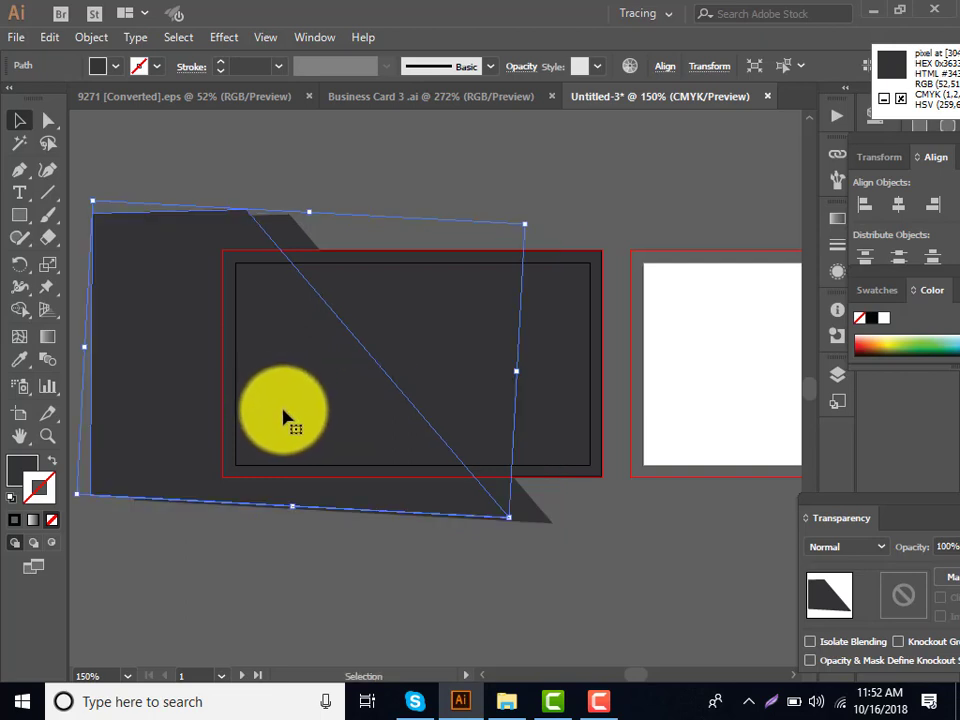
{"action": "left_click_drag", "start_coordinate": [277, 268], "coordinate": [298, 231]}
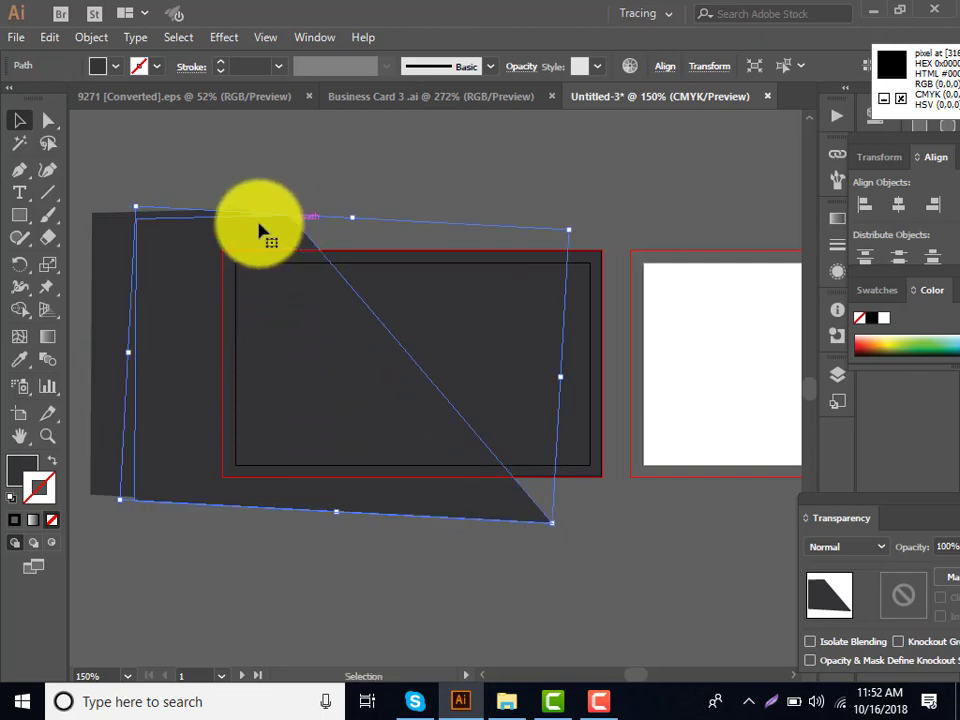
Give the dark angled shapes two stacked 75% Multiply drop shadows.
{"action": "left_click", "coordinate": [175, 40]}
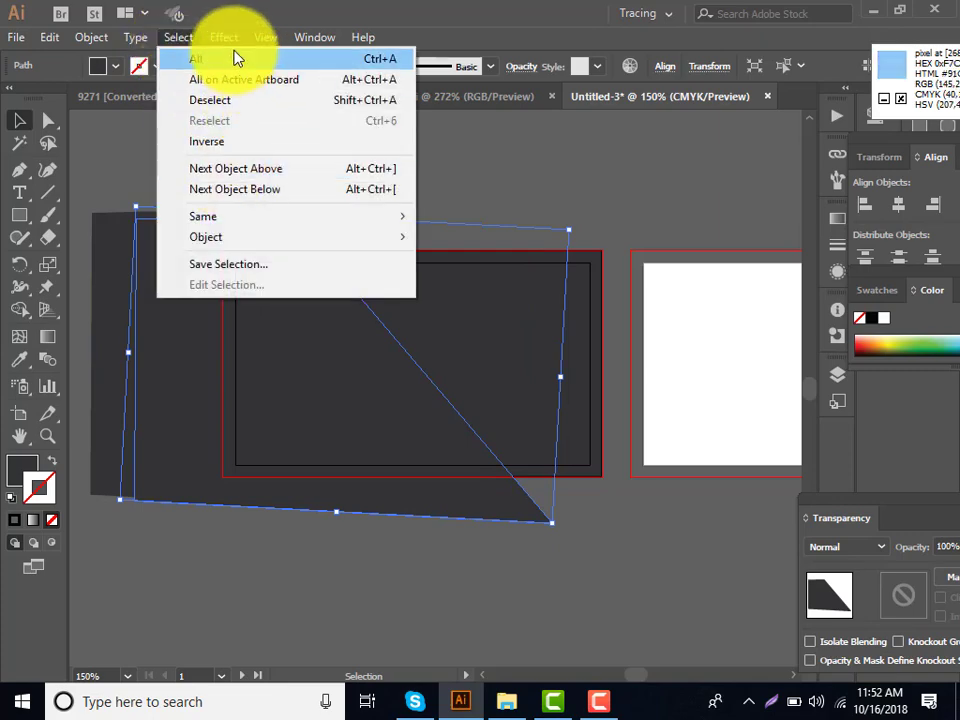
{"action": "mouse_move", "coordinate": [248, 249]}
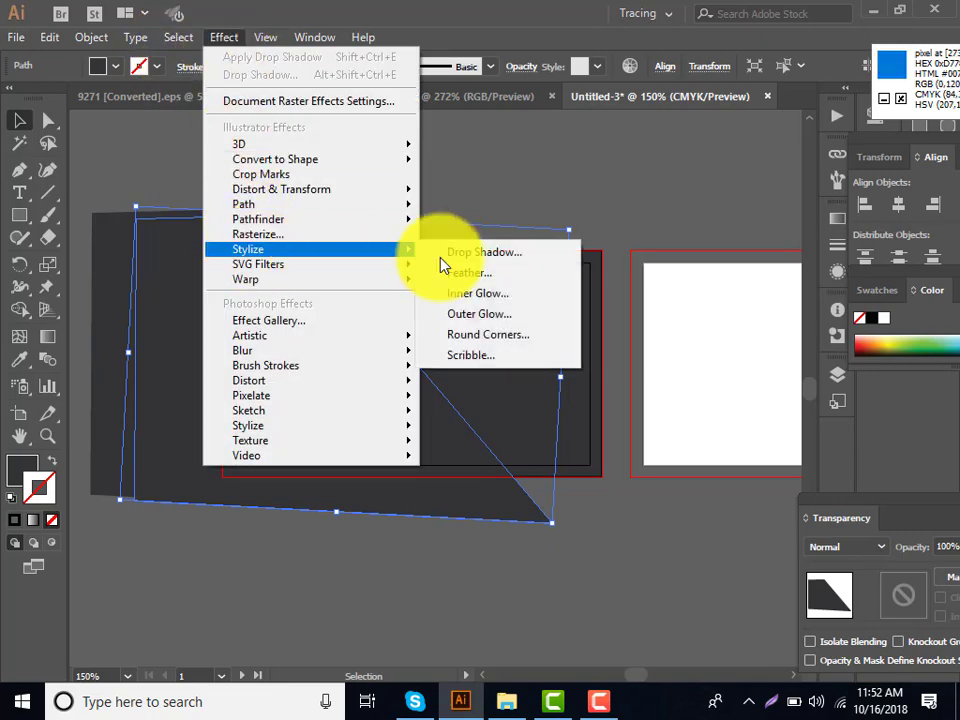
{"action": "left_click", "coordinate": [493, 261]}
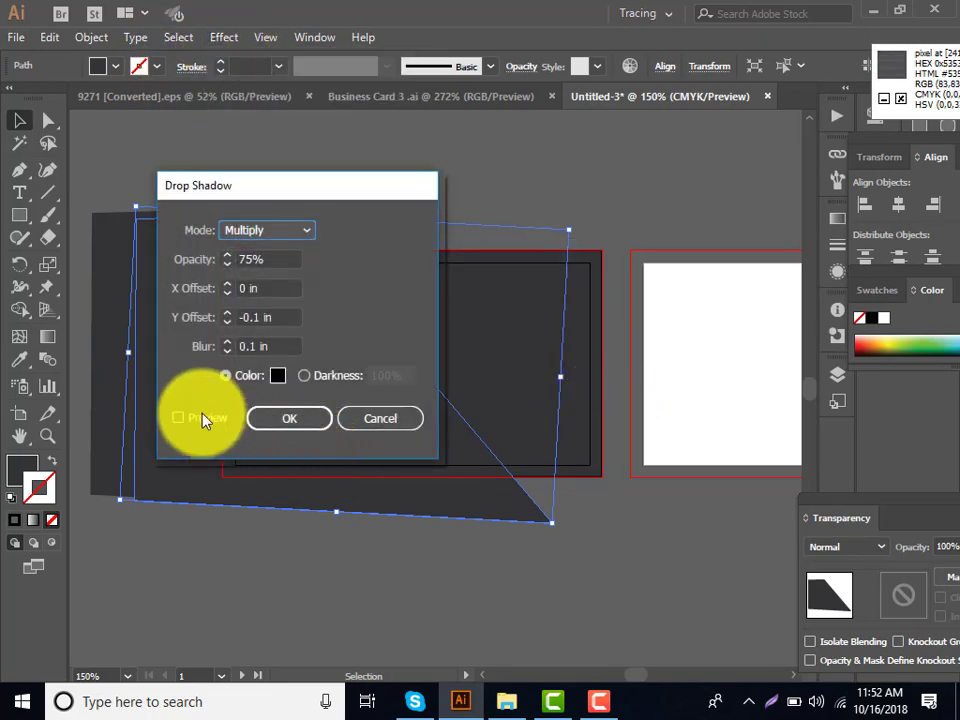
{"action": "left_click", "coordinate": [205, 418]}
{"action": "left_click", "coordinate": [275, 418]}
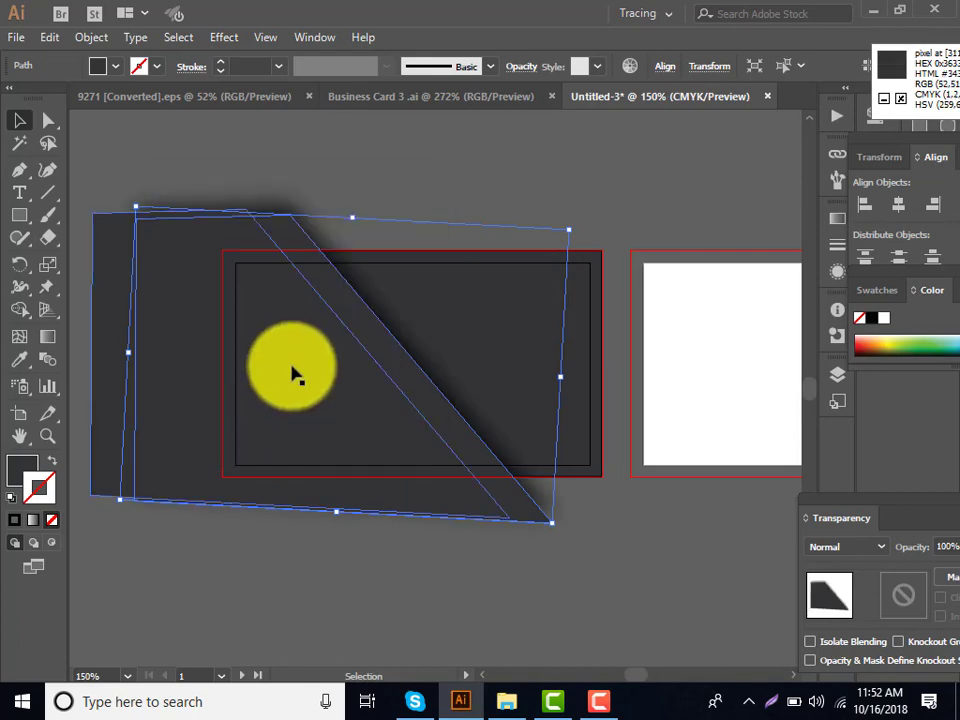
{"action": "left_click", "coordinate": [222, 38]}
{"action": "left_click", "coordinate": [480, 251]}
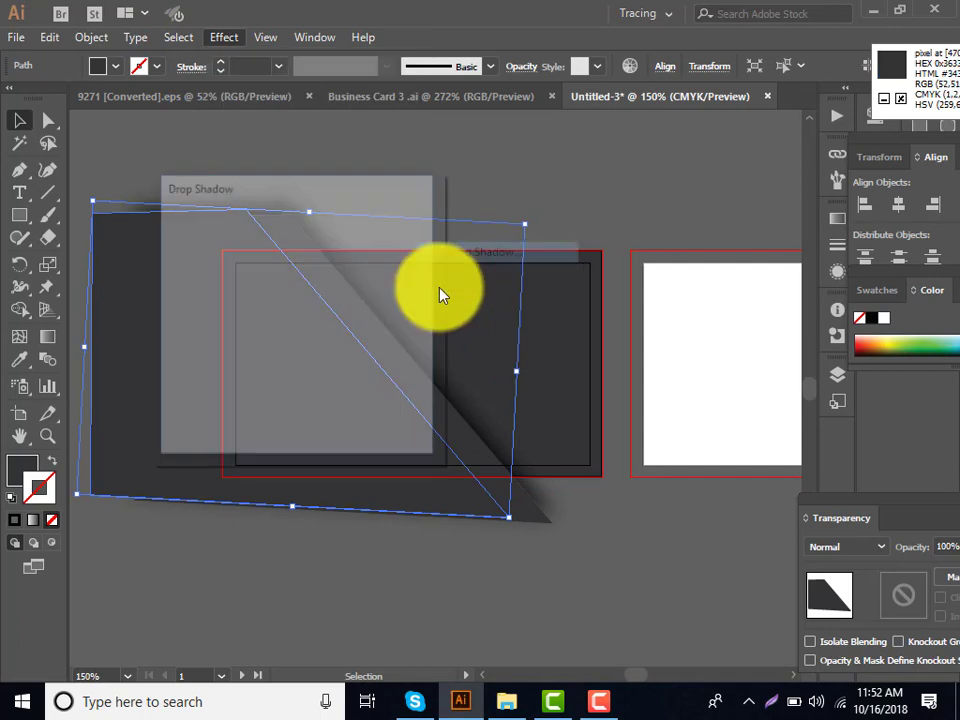
{"action": "left_click", "coordinate": [274, 420]}
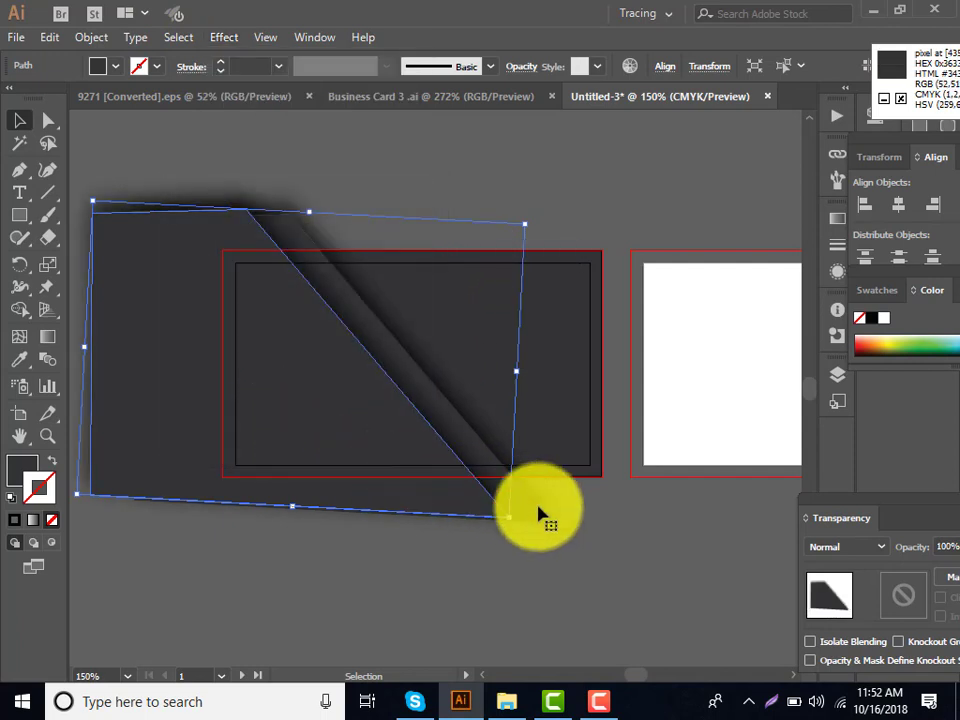
{"action": "left_click", "coordinate": [643, 543]}
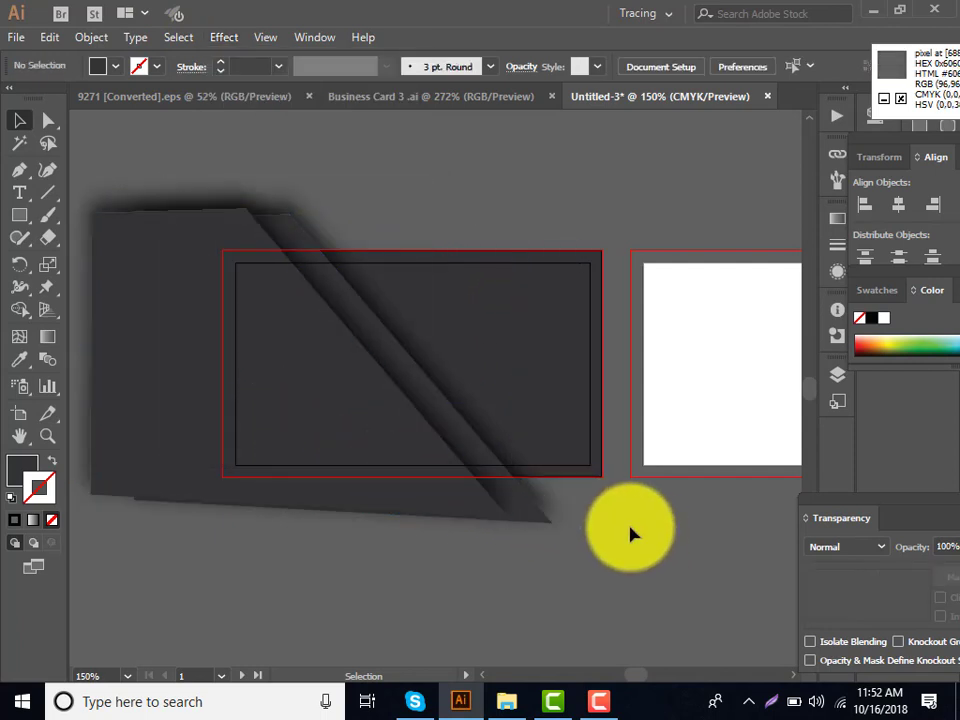
Draw a thin 1.58 × 0.35 in banner rectangle across the card's left side.
{"action": "left_click", "coordinate": [19, 214]}
{"action": "mouse_move", "coordinate": [205, 302]}
{"action": "left_mouse_down"}
{"action": "mouse_move", "coordinate": [360, 315]}
{"action": "mouse_move", "coordinate": [330, 329]}
{"action": "mouse_move", "coordinate": [359, 325]}
{"action": "left_mouse_up"}
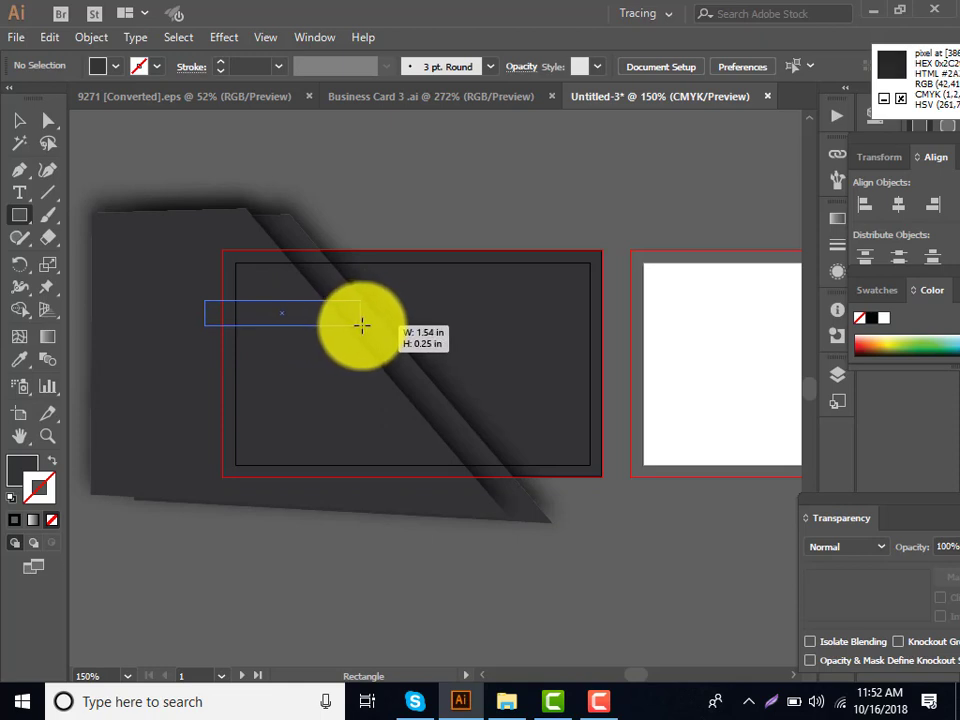
{"action": "left_click_drag", "start_coordinate": [362, 325], "coordinate": [367, 337]}
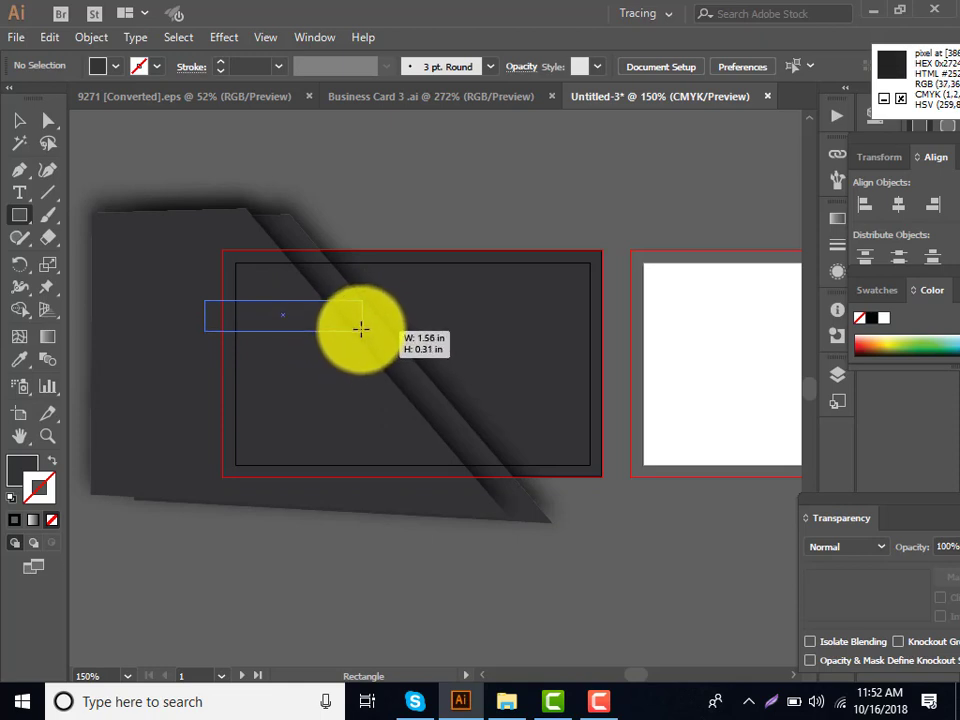
{"action": "left_click_drag", "start_coordinate": [370, 337], "coordinate": [365, 335]}
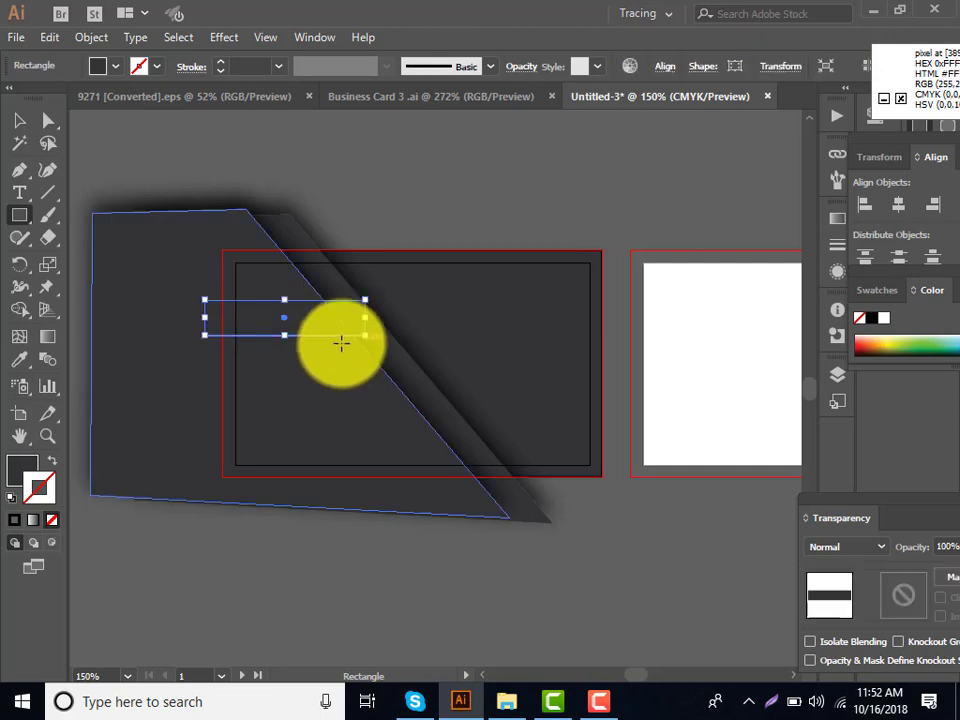
{"action": "left_click", "coordinate": [380, 100]}
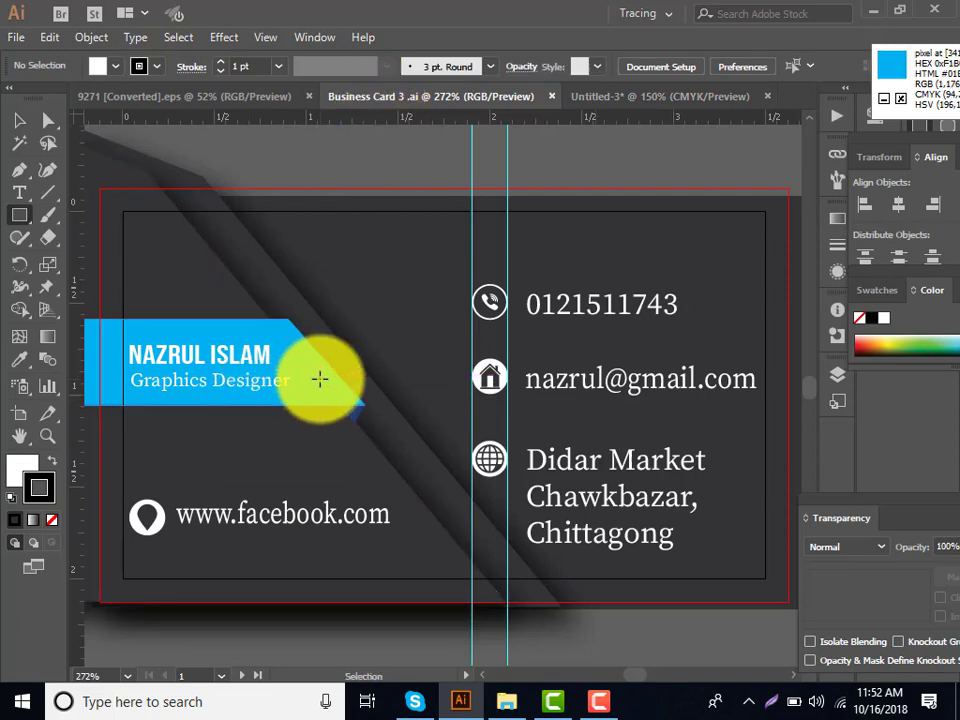
{"action": "left_click", "coordinate": [593, 97]}
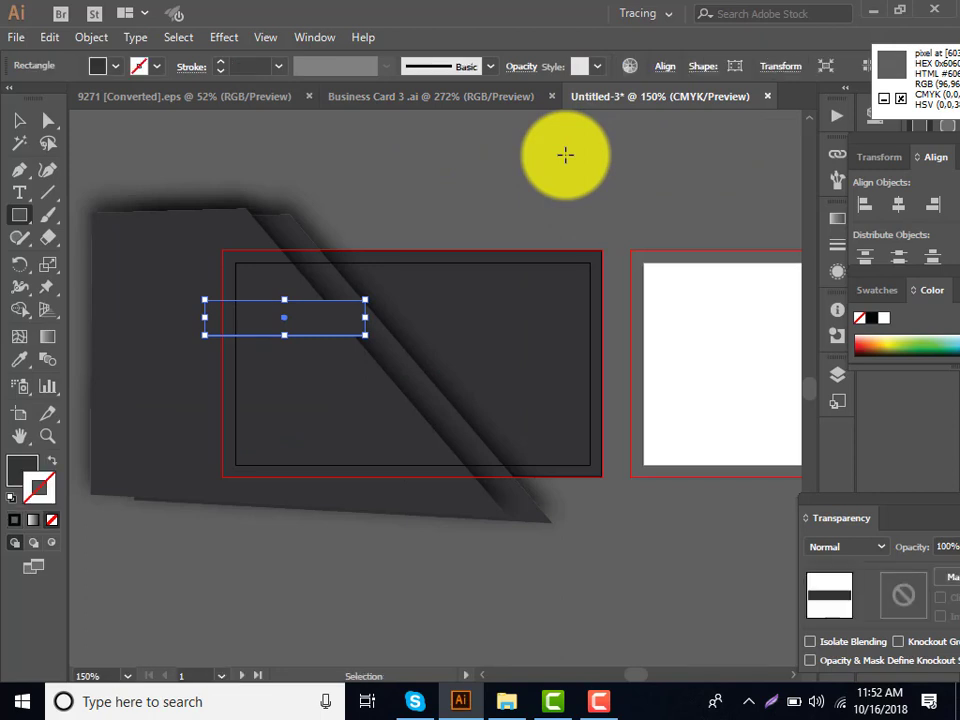
{"action": "key", "text": "ctrl+equal"}
{"action": "key", "text": "ctrl+equal"}
{"action": "key", "text": "ctrl+equal"}
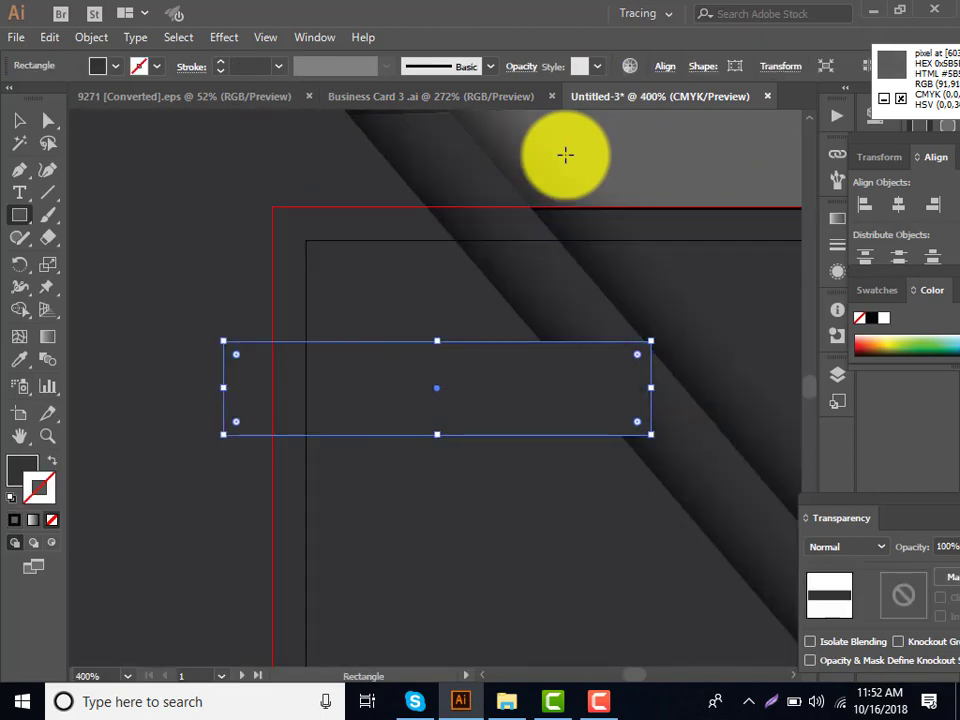
Fill the banner bright blue #01B0F1 and pull its right edge to the diagonal.
{"action": "double_click", "coordinate": [18, 470]}
{"action": "type", "text": "01B0F1"}
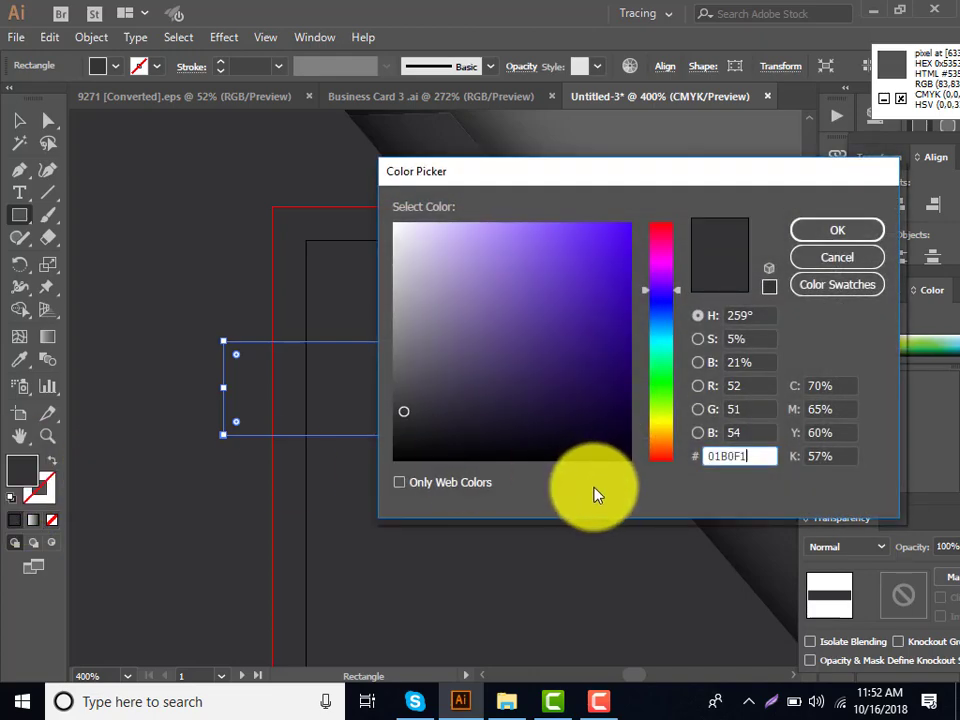
{"action": "left_click", "coordinate": [866, 230]}
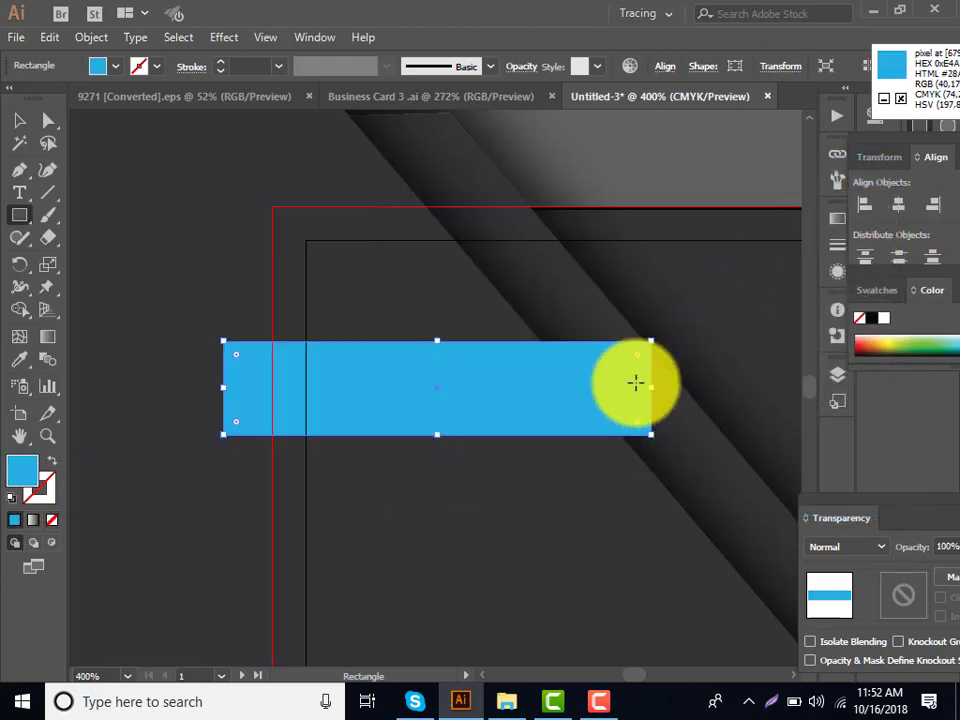
{"action": "left_click", "coordinate": [19, 121]}
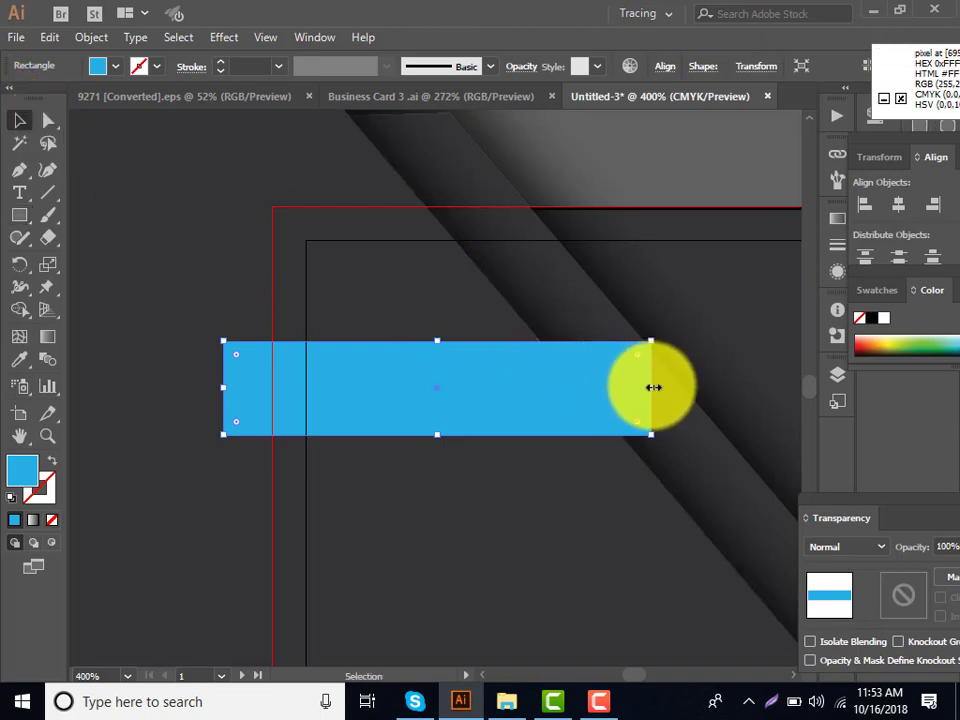
{"action": "left_click_drag", "start_coordinate": [653, 387], "coordinate": [643, 389]}
{"action": "left_click", "coordinate": [694, 405]}
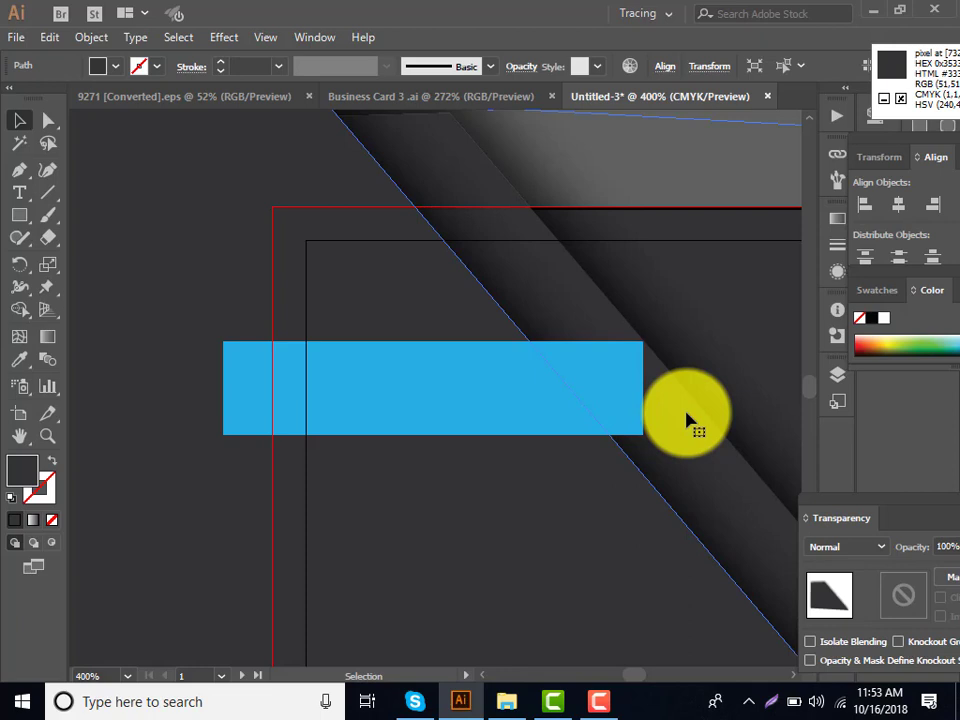
Draw a small triangle beneath the blue banner's right end as a ribbon tail.
{"action": "left_click", "coordinate": [615, 418]}
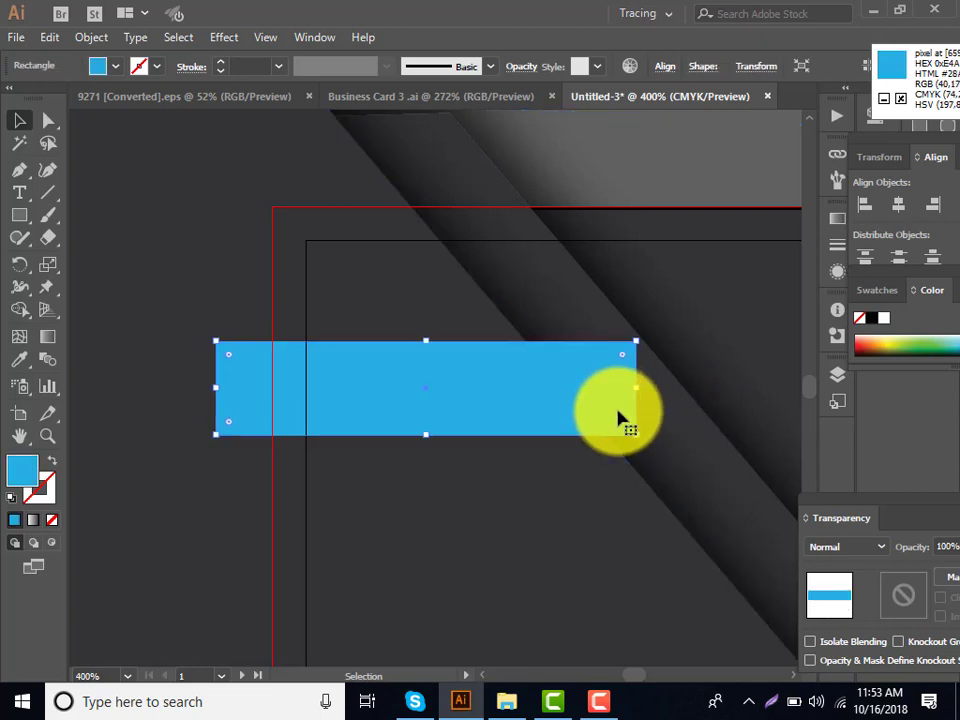
{"action": "left_click", "coordinate": [19, 169]}
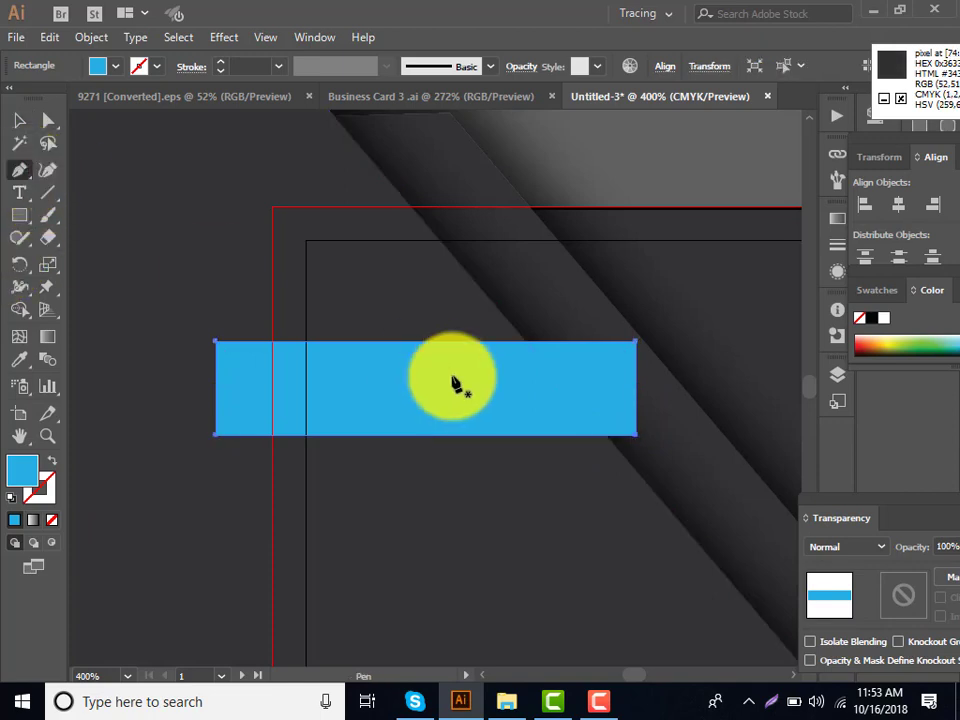
{"action": "left_click", "coordinate": [608, 440]}
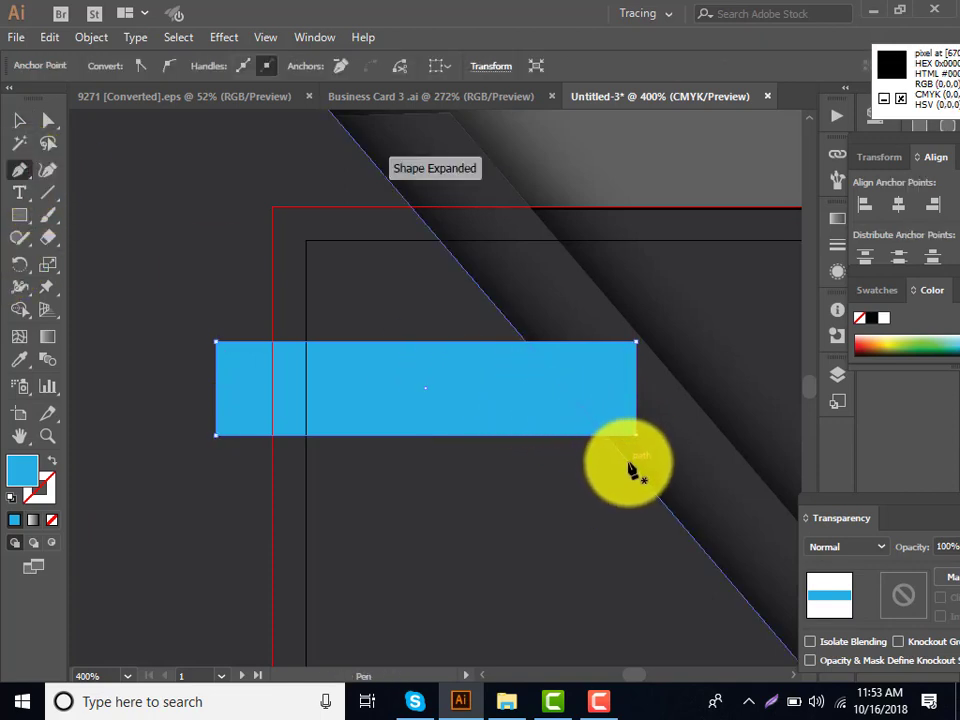
{"action": "left_click", "coordinate": [632, 468]}
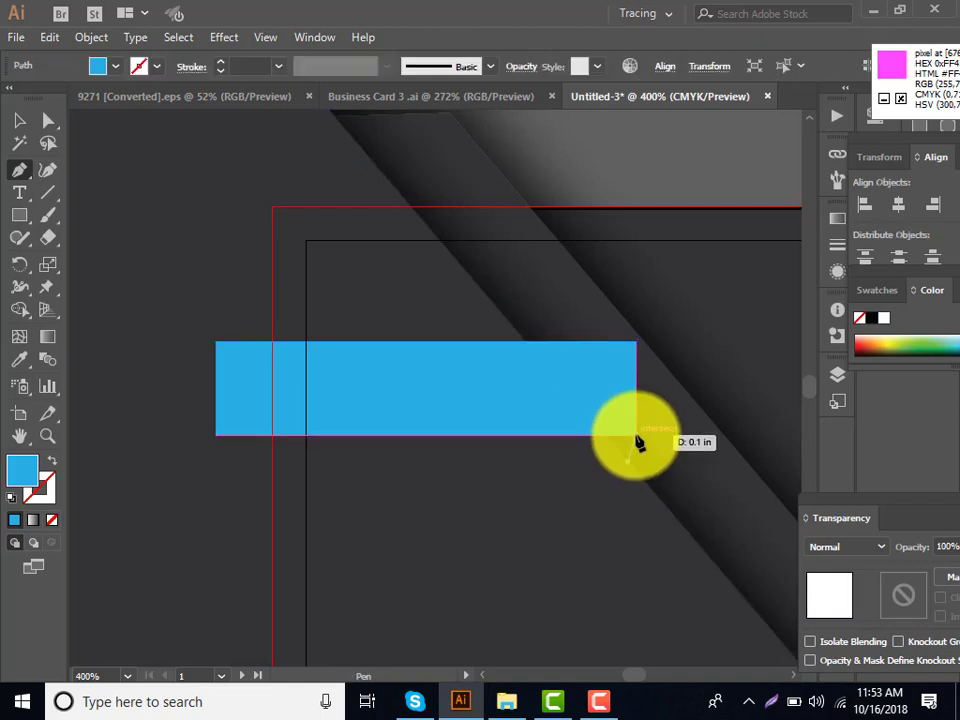
{"action": "left_click", "coordinate": [634, 443]}
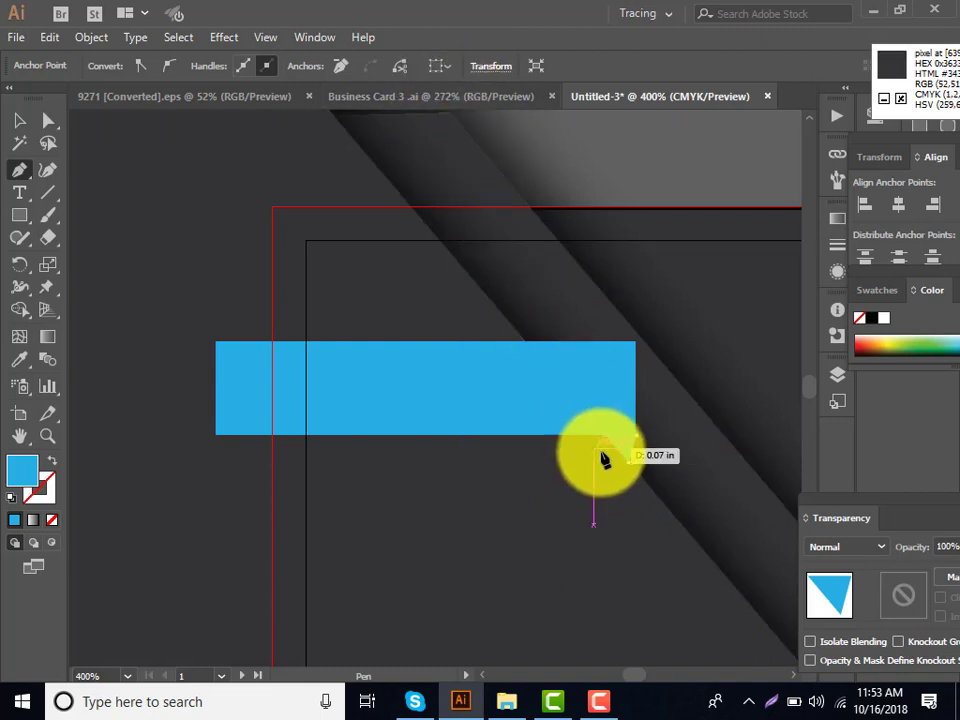
{"action": "left_click", "coordinate": [602, 446]}
{"action": "key", "text": "v"}
Fill the ribbon-tail triangle dark teal #19748C.
{"action": "double_click", "coordinate": [38, 474]}
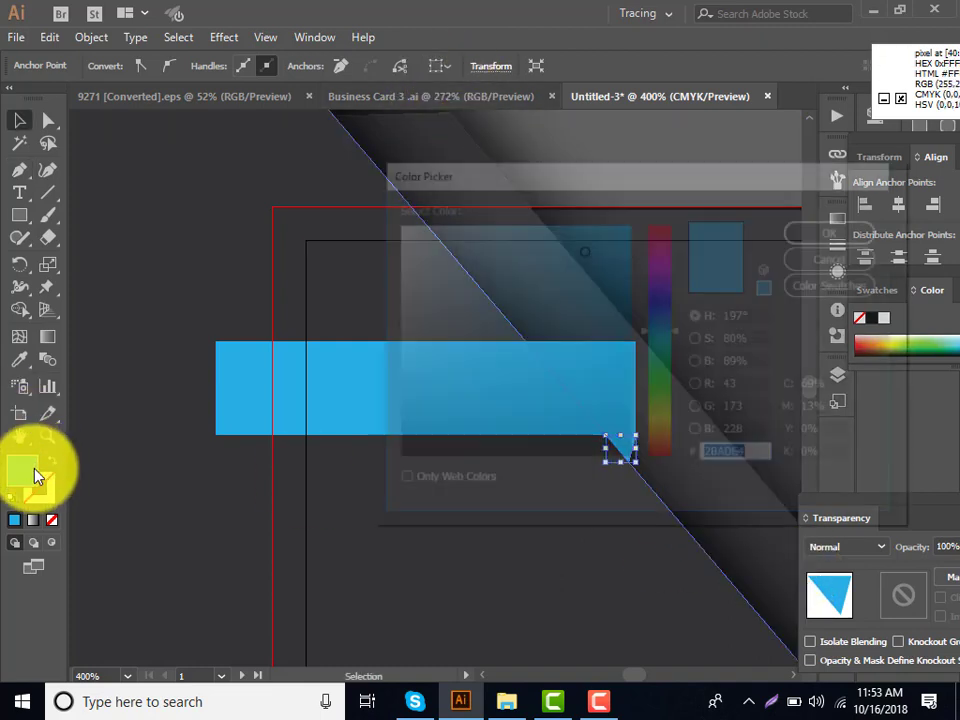
{"action": "left_click", "coordinate": [563, 268]}
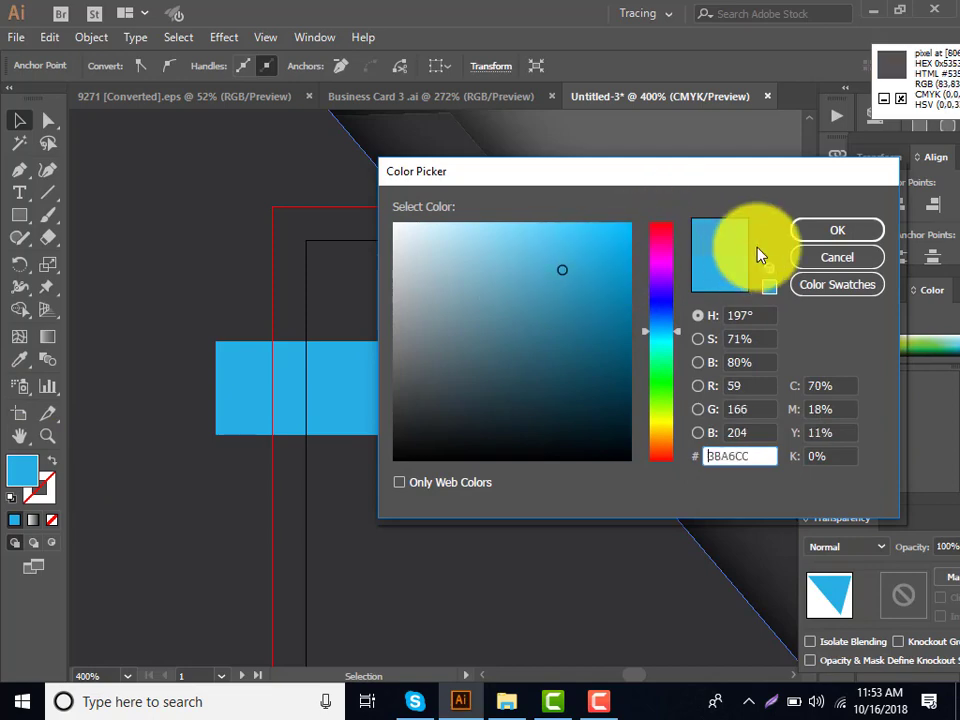
{"action": "left_click", "coordinate": [848, 228]}
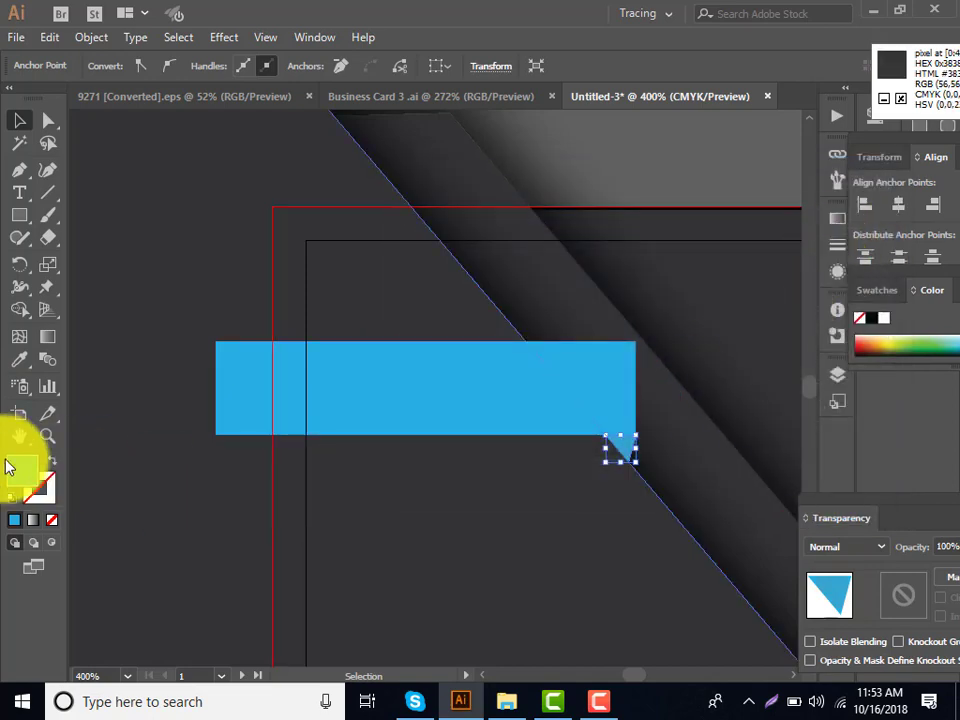
{"action": "double_click", "coordinate": [20, 470]}
{"action": "left_click", "coordinate": [590, 329]}
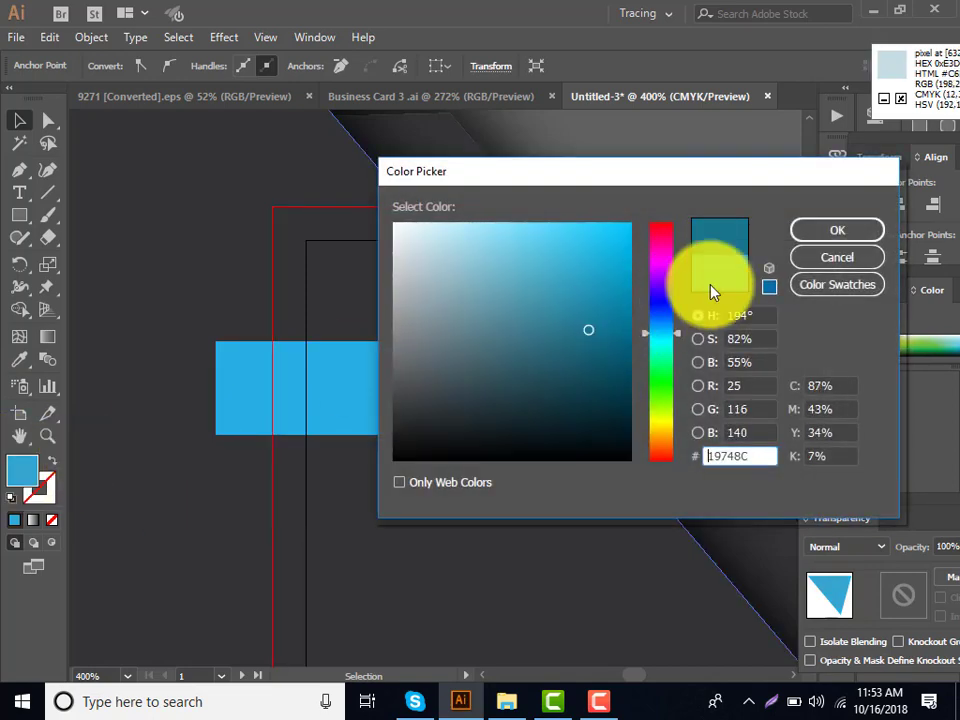
{"action": "left_click", "coordinate": [805, 230]}
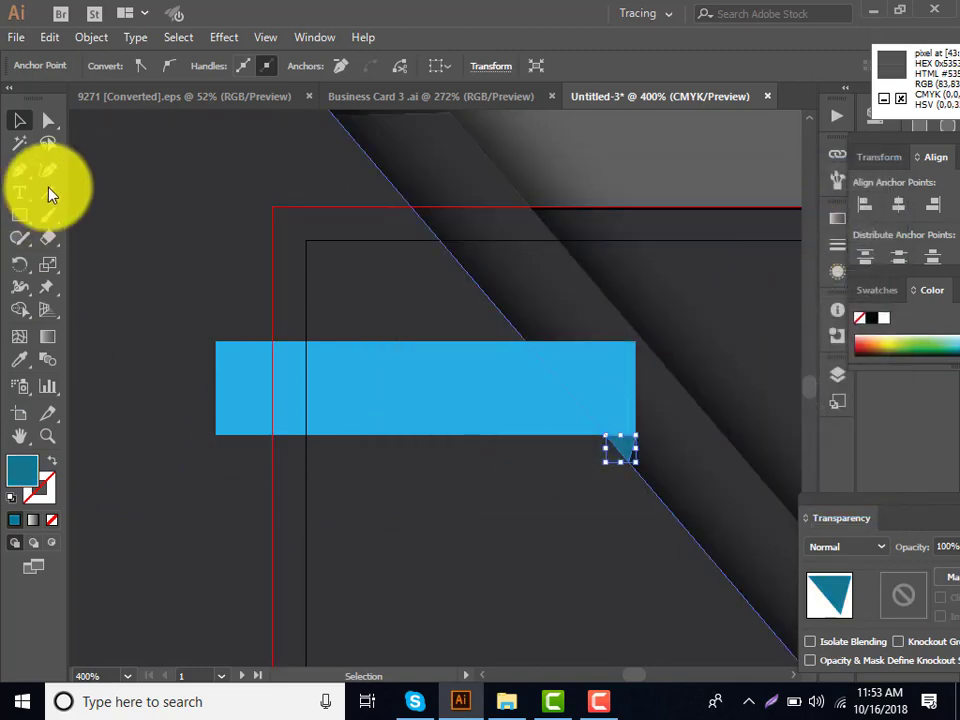
{"action": "left_click", "coordinate": [630, 170]}
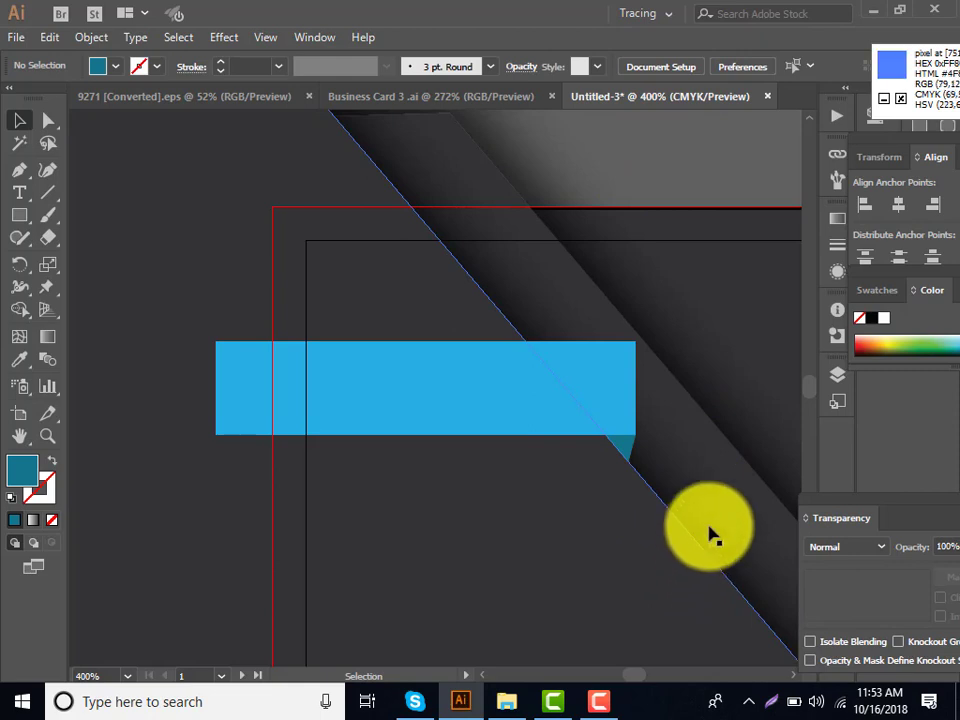
After checking Business Card 3's phone text, bring up the 9271 [Converted].eps icon sheet.
{"action": "scroll", "coordinate": [468, 435], "scroll_direction": "down", "scroll_amount": 2}
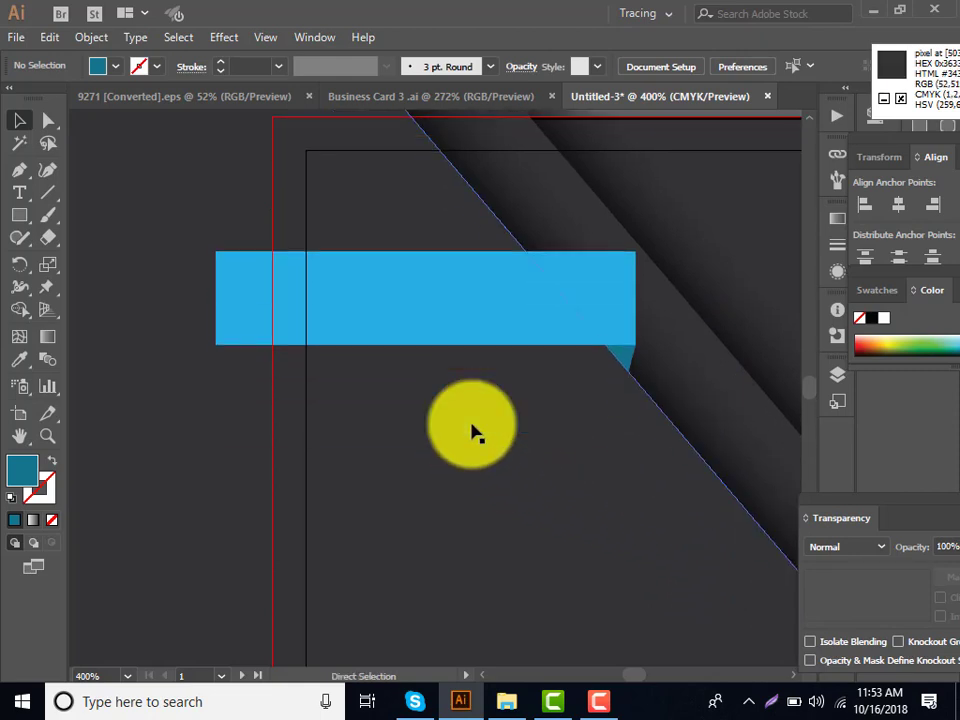
{"action": "key", "text": "ctrl+0"}
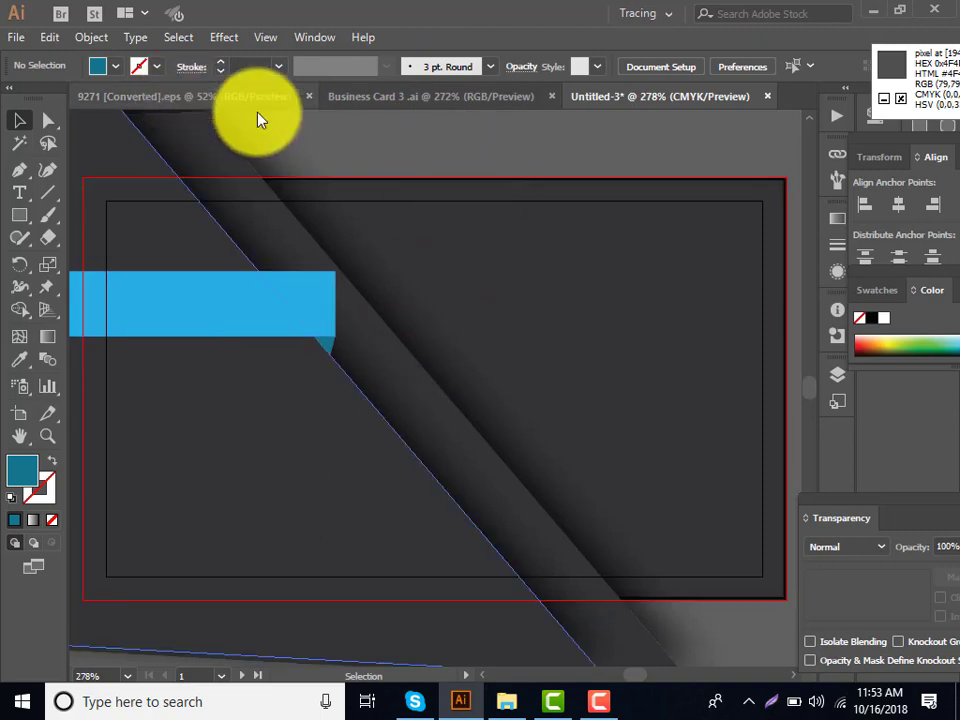
{"action": "left_click", "coordinate": [472, 98]}
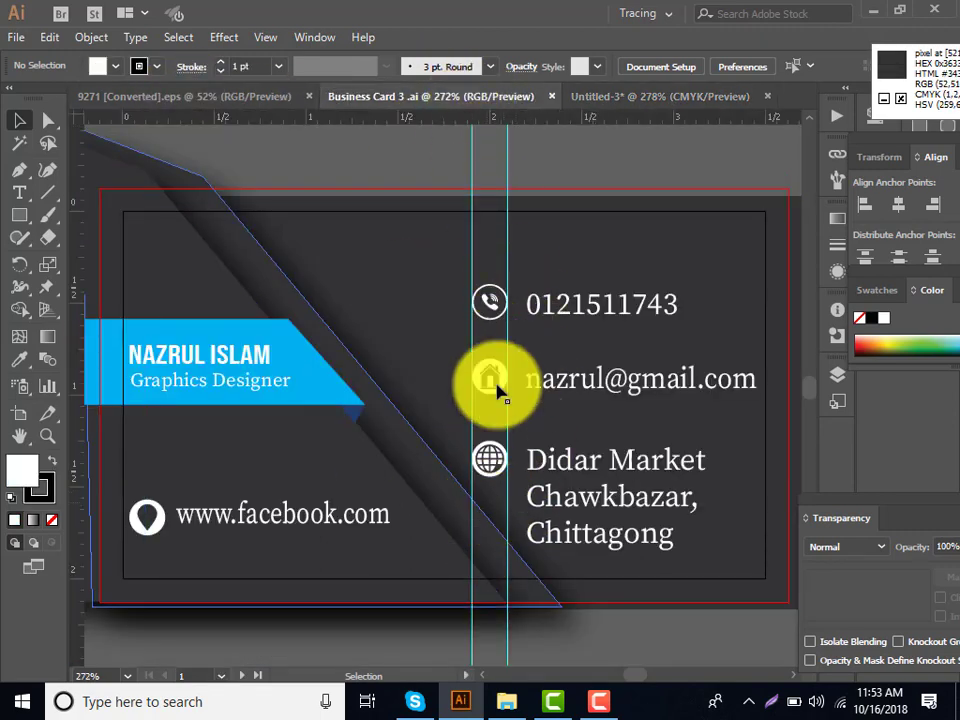
{"action": "double_click", "coordinate": [596, 305]}
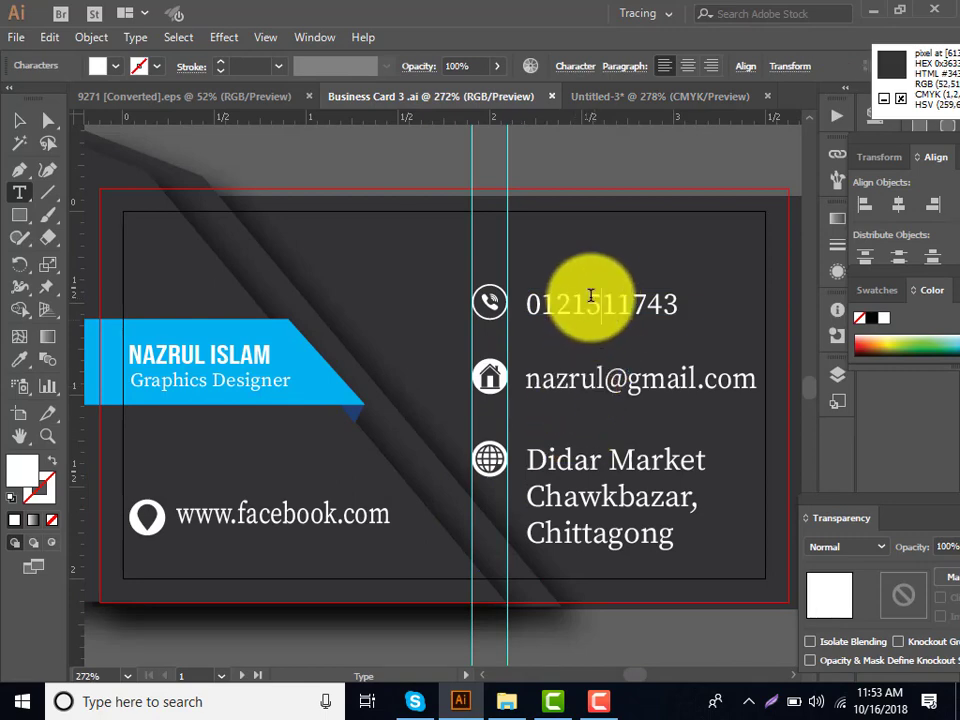
{"action": "left_click", "coordinate": [643, 97]}
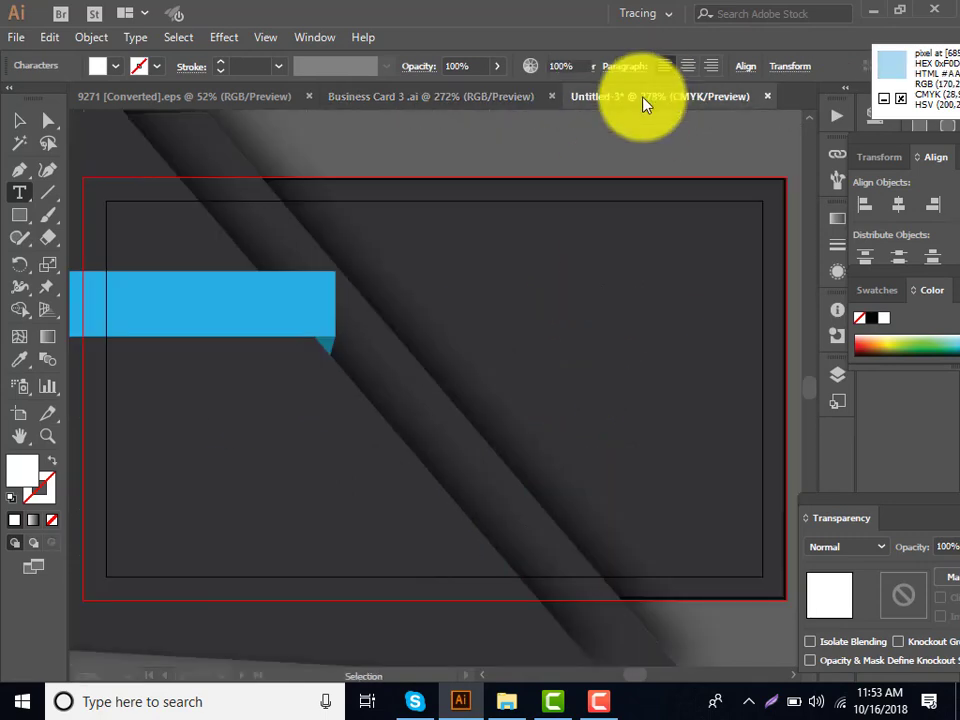
{"action": "left_click", "coordinate": [407, 96]}
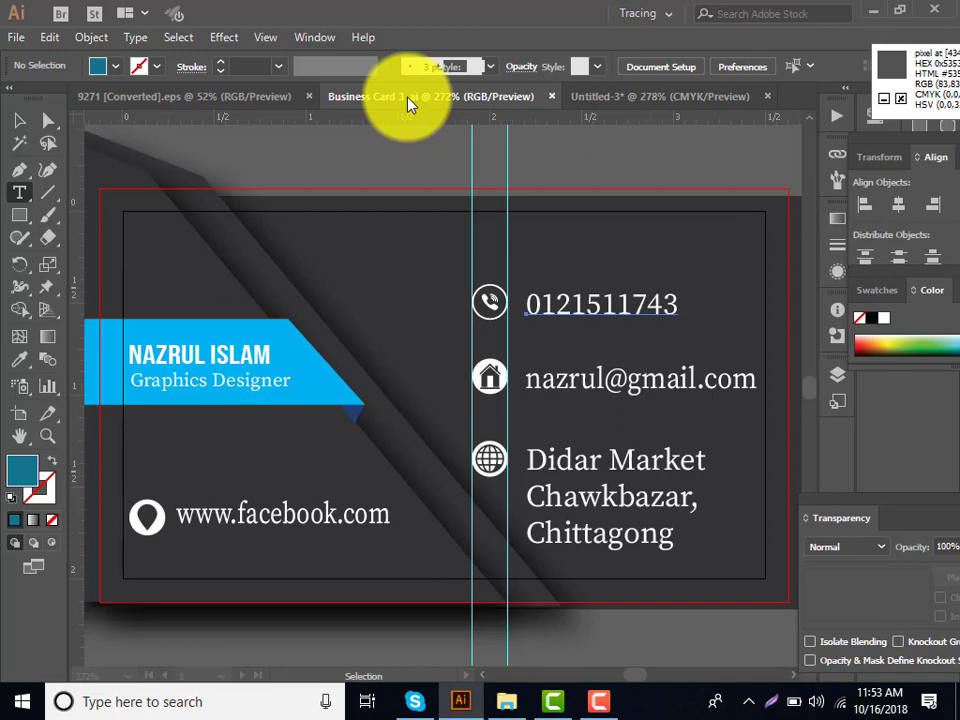
{"action": "left_click", "coordinate": [215, 97]}
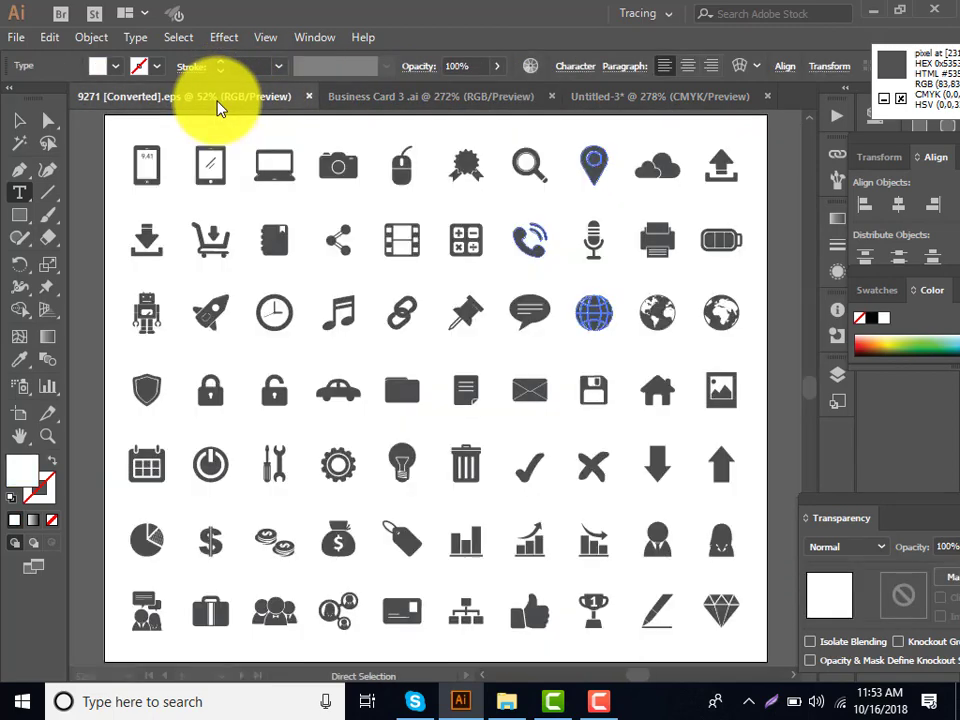
Paste the pin, phone and globe icons from the icon sheet onto Untitled-3 and fill them black.
{"action": "left_click", "coordinate": [545, 245]}
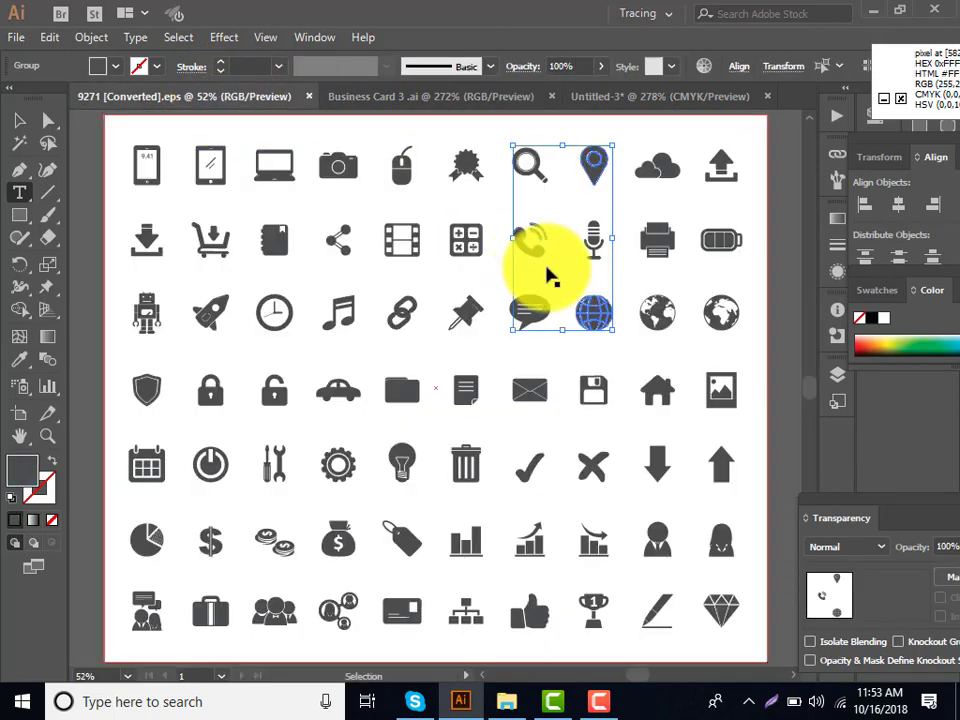
{"action": "left_click", "coordinate": [675, 100]}
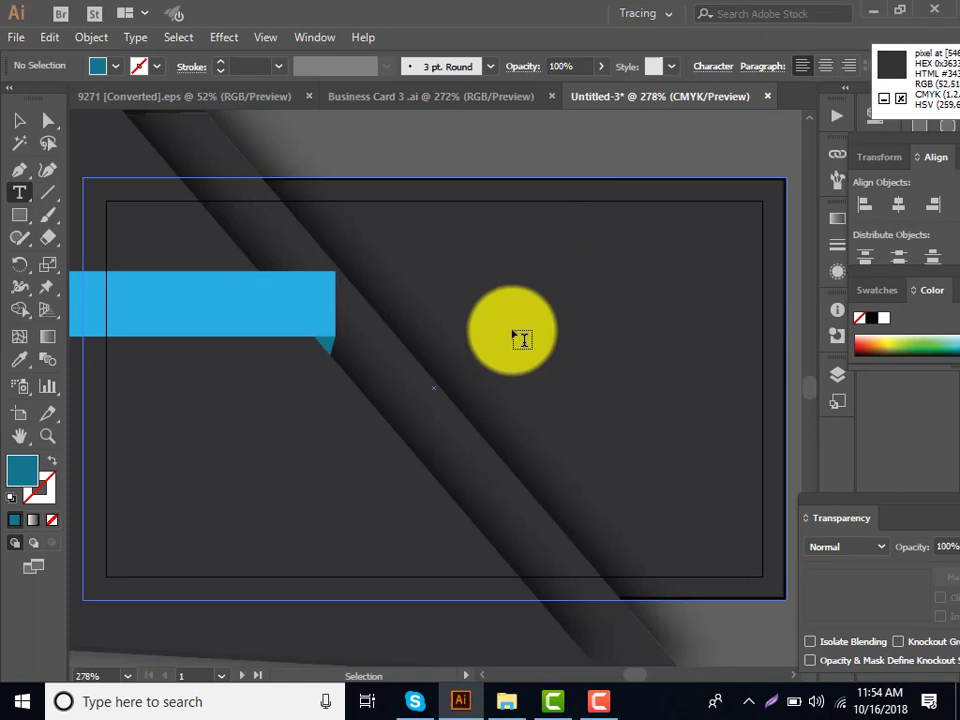
{"action": "key", "text": "ctrl+v"}
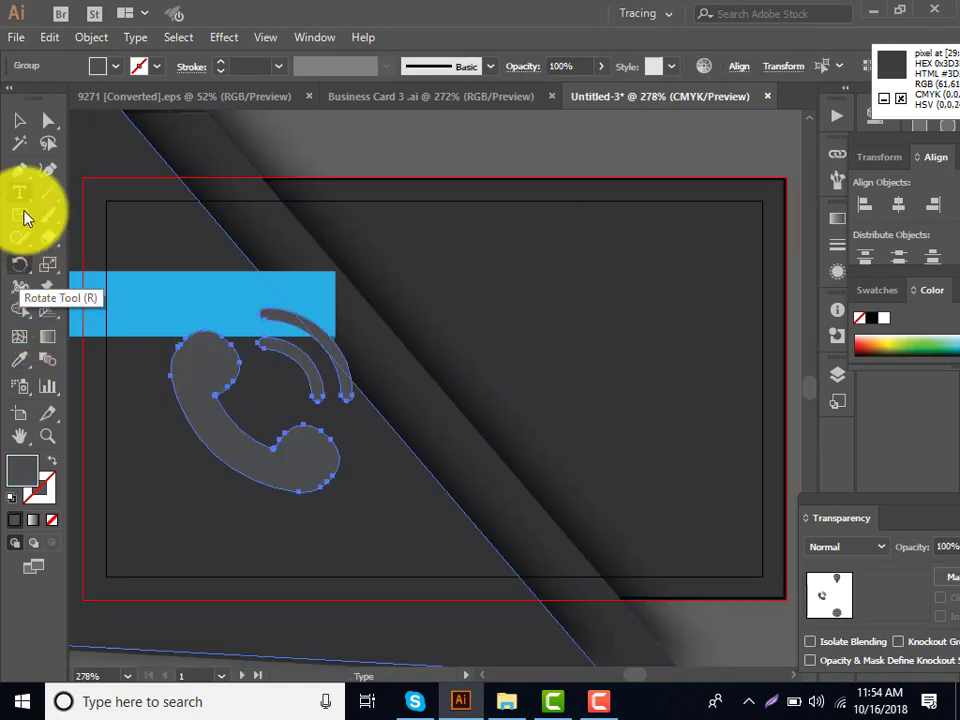
{"action": "double_click", "coordinate": [27, 477]}
{"action": "left_click", "coordinate": [555, 460]}
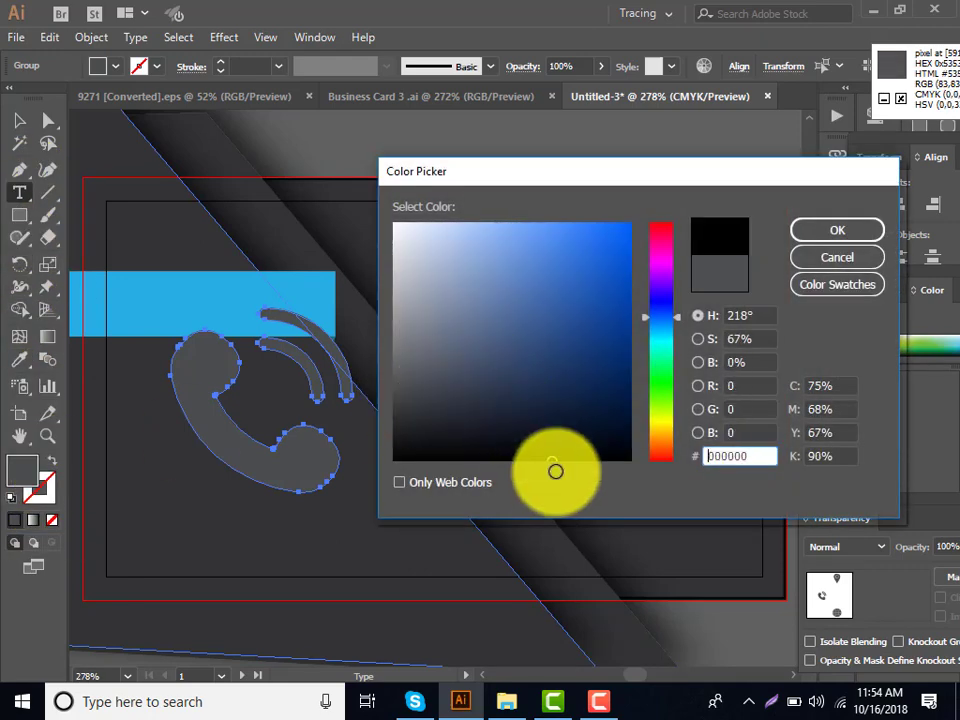
{"action": "left_click", "coordinate": [843, 237]}
Scale the icon group down to fit the card and nudge the location pin into place.
{"action": "scroll", "coordinate": [450, 350], "scroll_direction": "down", "scroll_amount": 2}
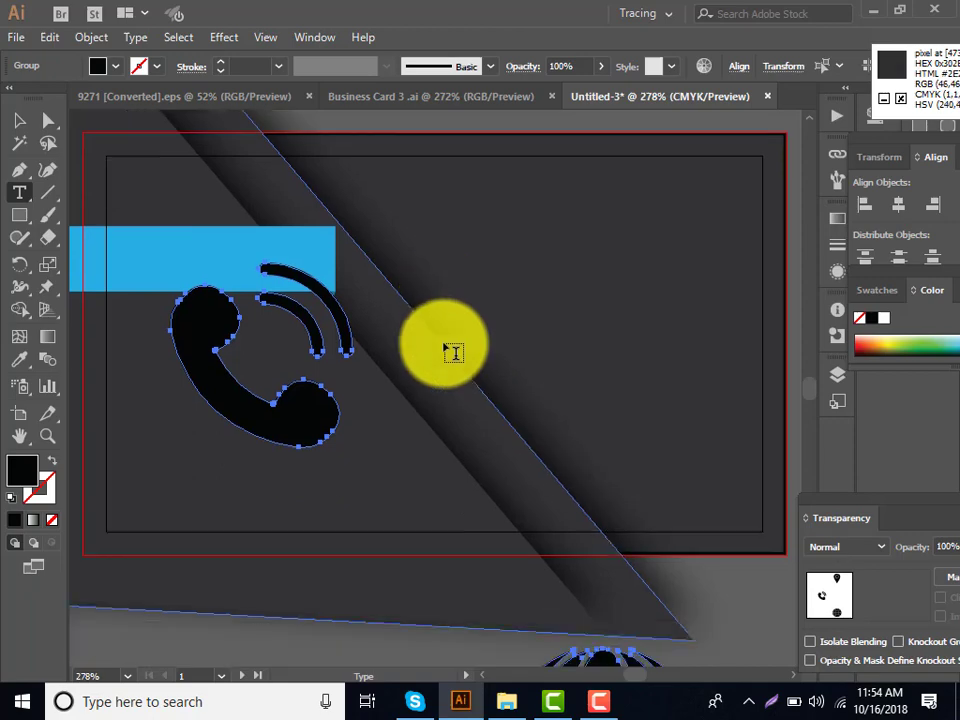
{"action": "scroll", "coordinate": [455, 355], "scroll_direction": "down", "scroll_amount": 1}
{"action": "scroll", "coordinate": [457, 356], "scroll_direction": "up", "scroll_amount": 3}
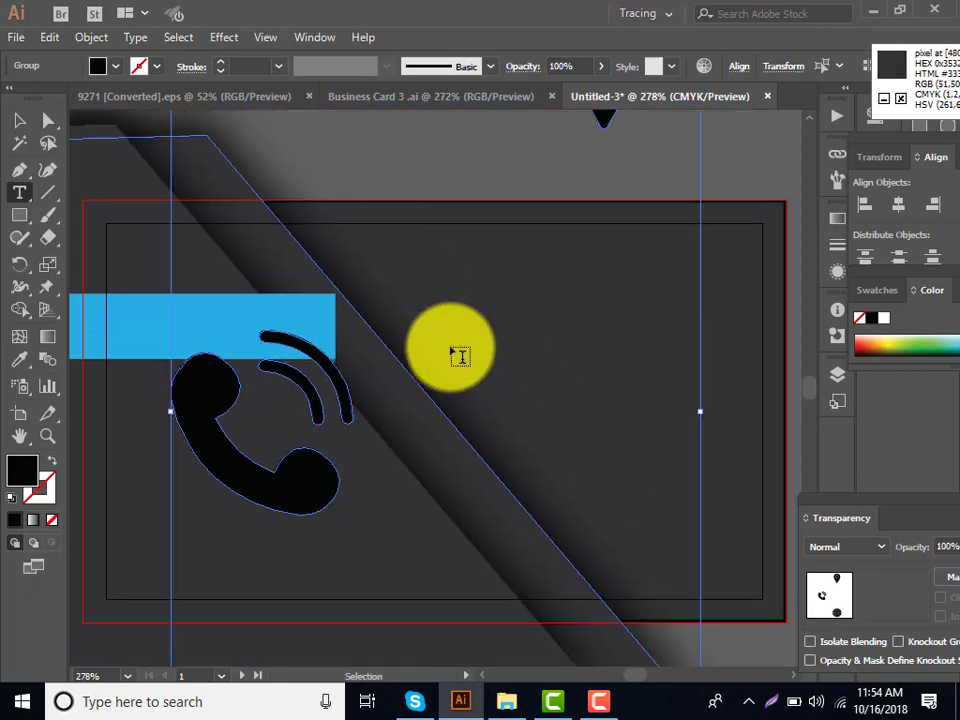
{"action": "scroll", "coordinate": [459, 356], "scroll_direction": "down", "scroll_amount": 2, "text": "alt"}
{"action": "scroll", "coordinate": [459, 356], "scroll_direction": "down", "scroll_amount": 2, "text": "alt"}
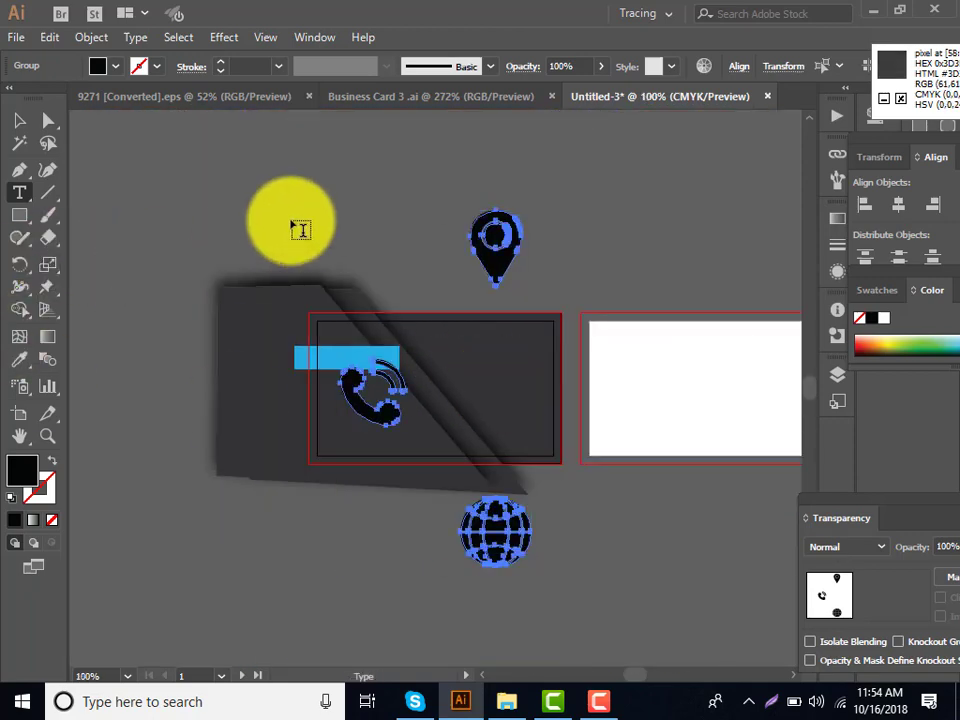
{"action": "left_click", "coordinate": [19, 121]}
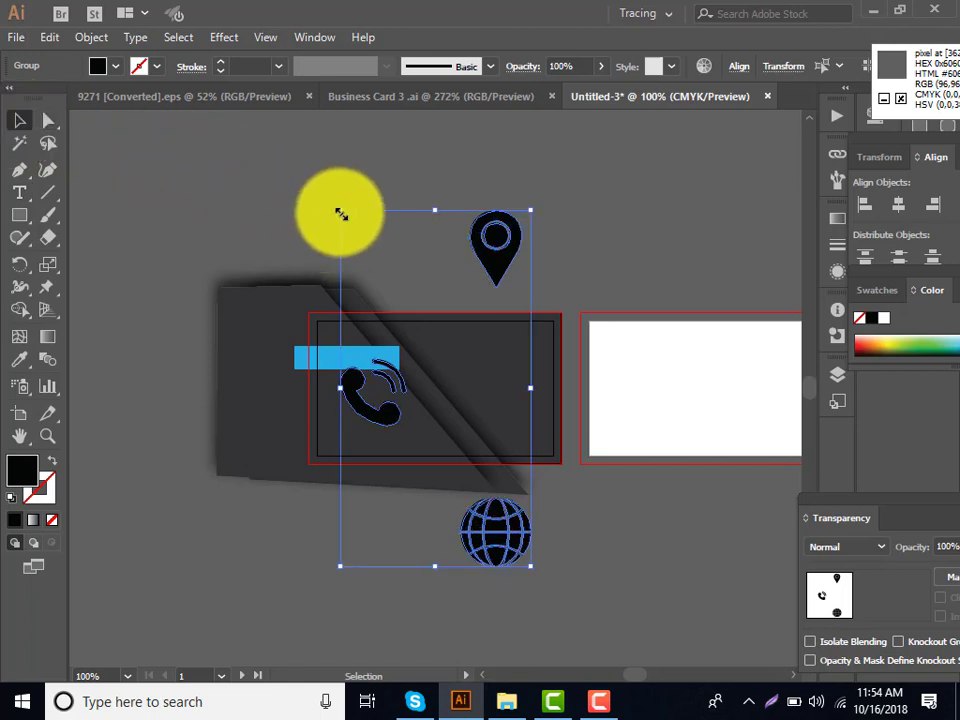
{"action": "left_click_drag", "start_coordinate": [341, 213], "coordinate": [393, 325]}
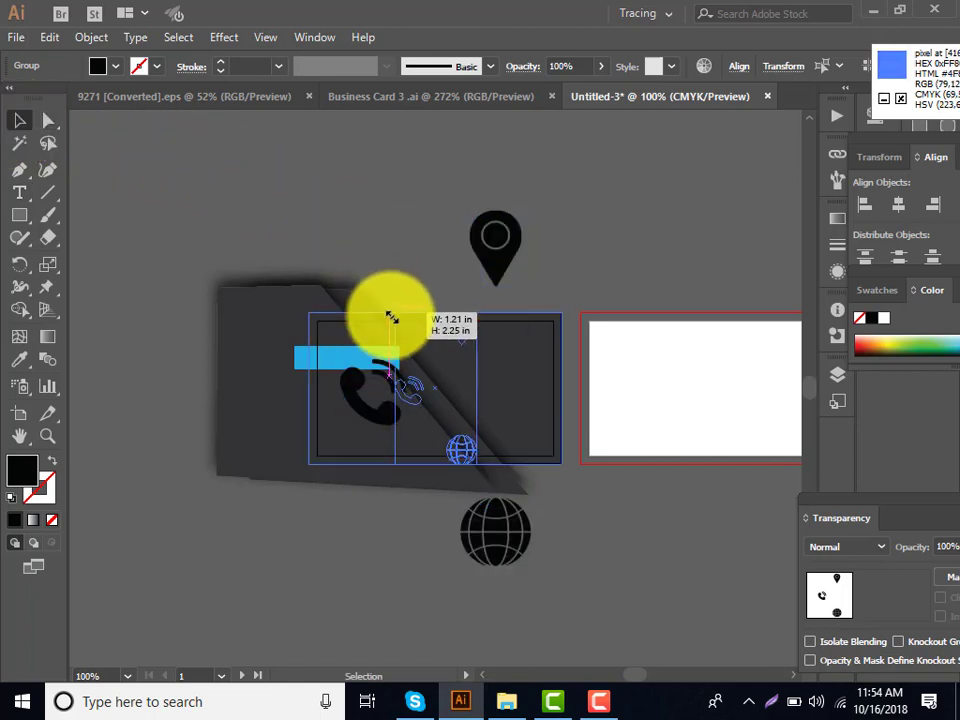
{"action": "left_click_drag", "start_coordinate": [435, 362], "coordinate": [510, 170]}
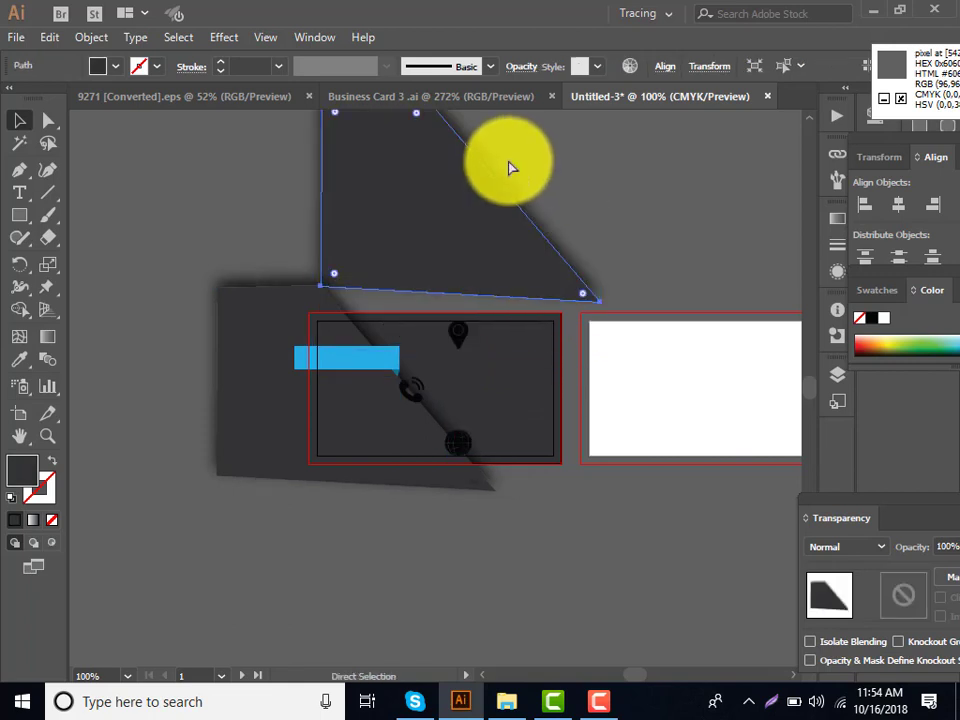
{"action": "key", "text": "ctrl+z"}
{"action": "left_click", "coordinate": [461, 339]}
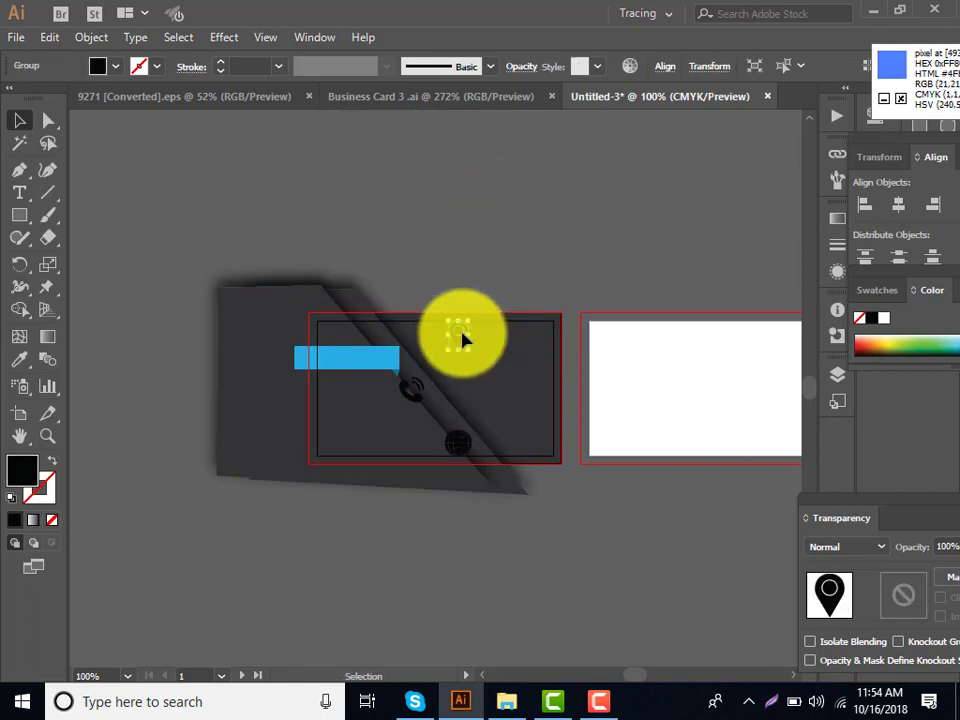
{"action": "left_click_drag", "start_coordinate": [463, 340], "coordinate": [457, 352]}
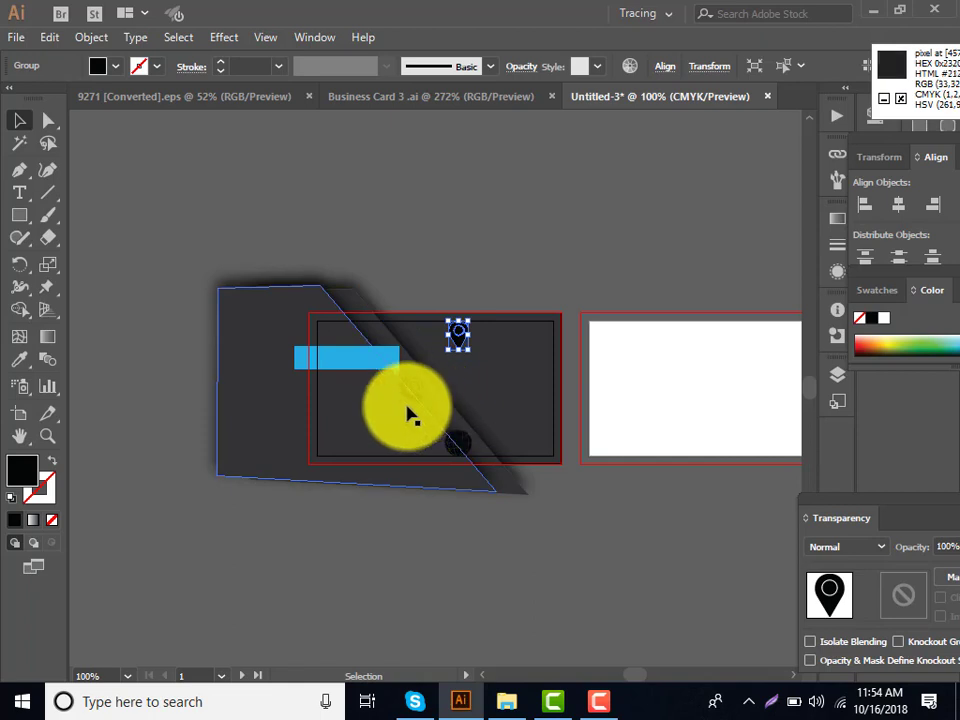
Zoom in on the card and show the rulers.
{"action": "scroll", "coordinate": [410, 415], "scroll_direction": "up", "scroll_amount": 2}
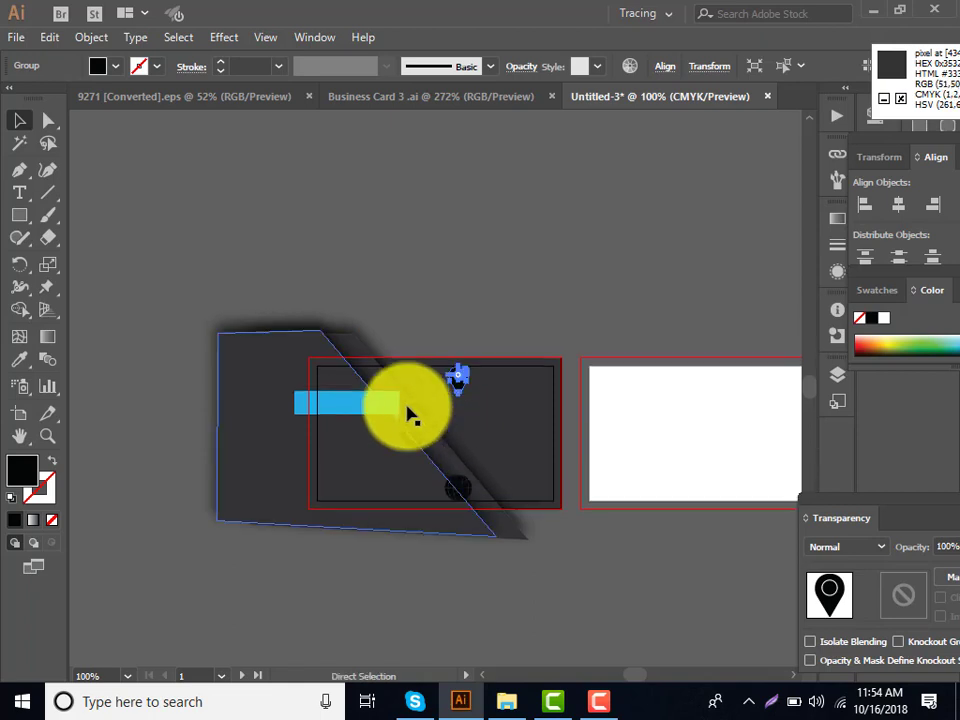
{"action": "key", "text": "ctrl+plus"}
{"action": "key", "text": "ctrl+plus"}
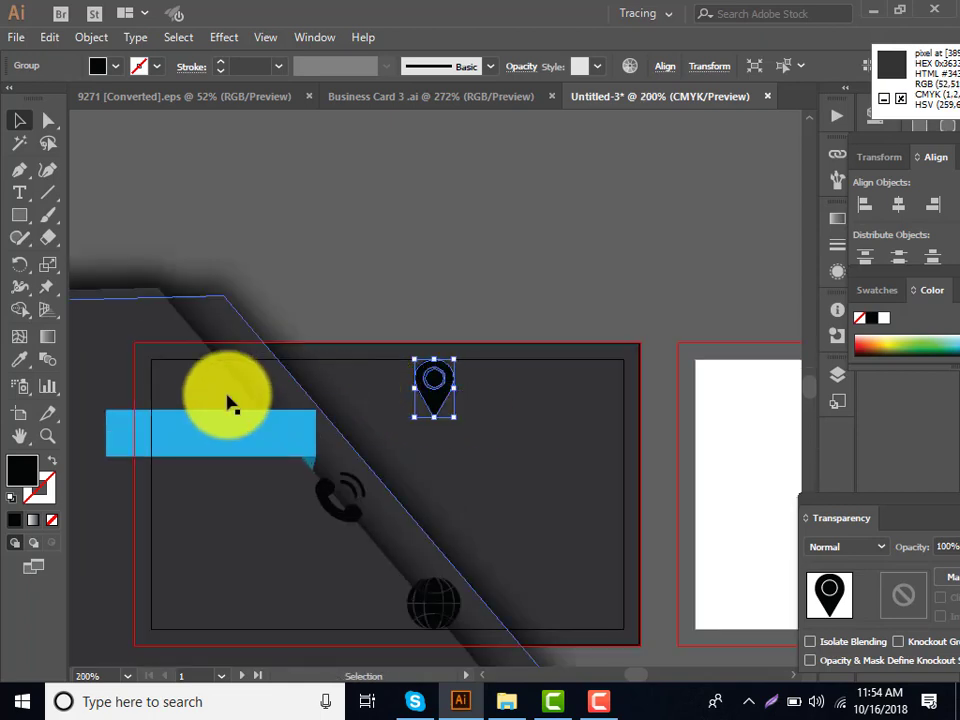
{"action": "left_click_drag", "start_coordinate": [228, 402], "coordinate": [103, 337]}
{"action": "key", "text": "ctrl+r"}
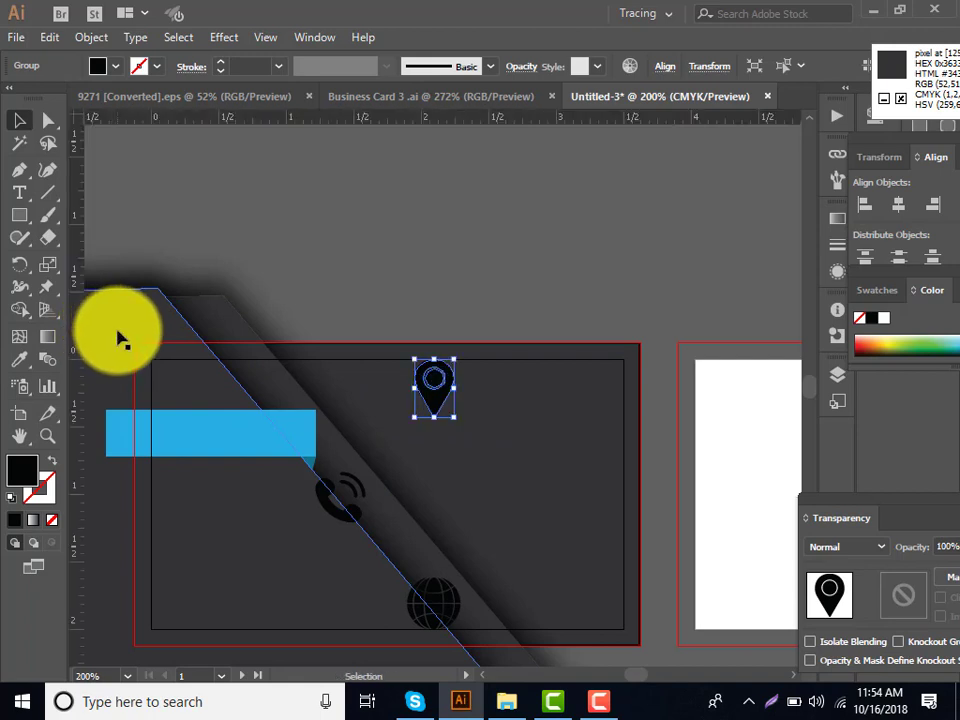
Drag two vertical guides from the ruler to mark a narrow column beside the location pin.
{"action": "left_click_drag", "start_coordinate": [78, 350], "coordinate": [230, 370]}
{"action": "left_click_drag", "start_coordinate": [355, 383], "coordinate": [503, 425]}
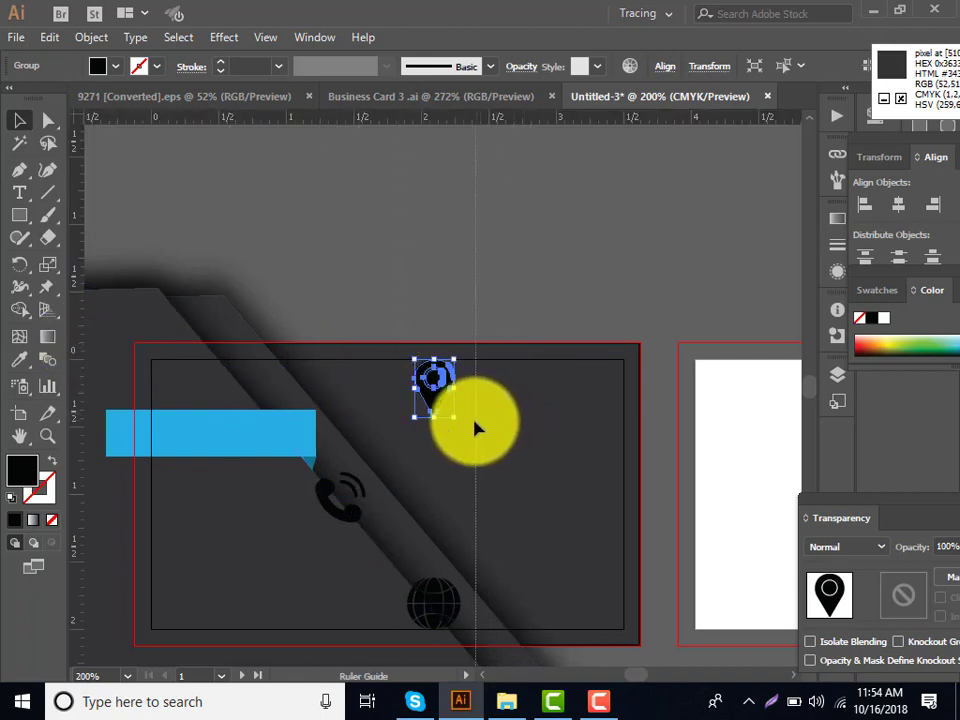
{"action": "left_click_drag", "start_coordinate": [503, 425], "coordinate": [461, 432]}
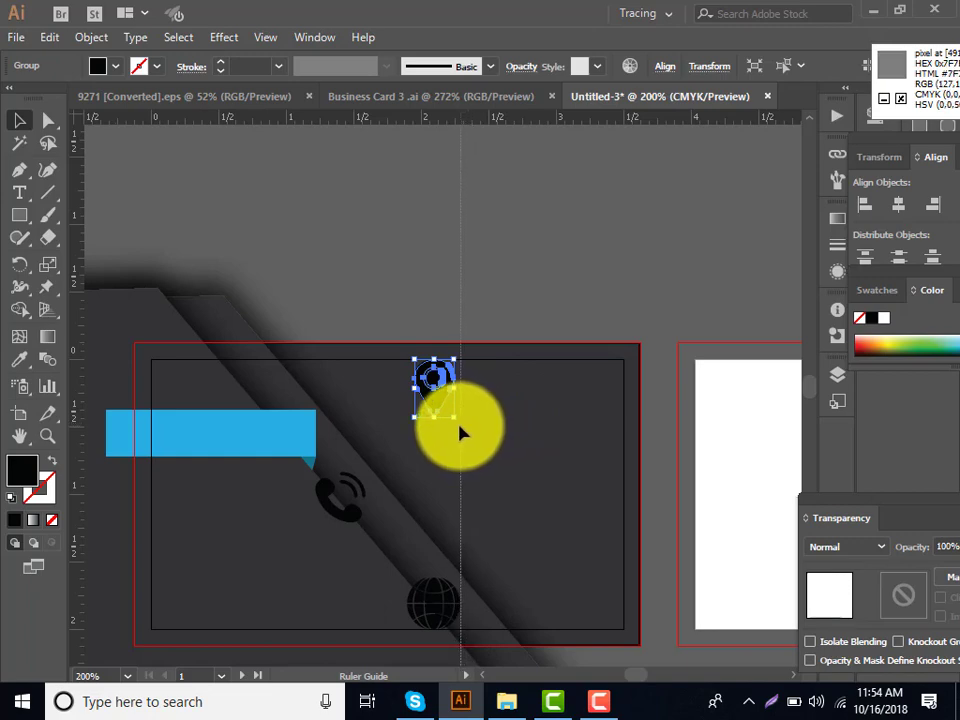
{"action": "left_click", "coordinate": [96, 407]}
{"action": "left_click", "coordinate": [84, 408]}
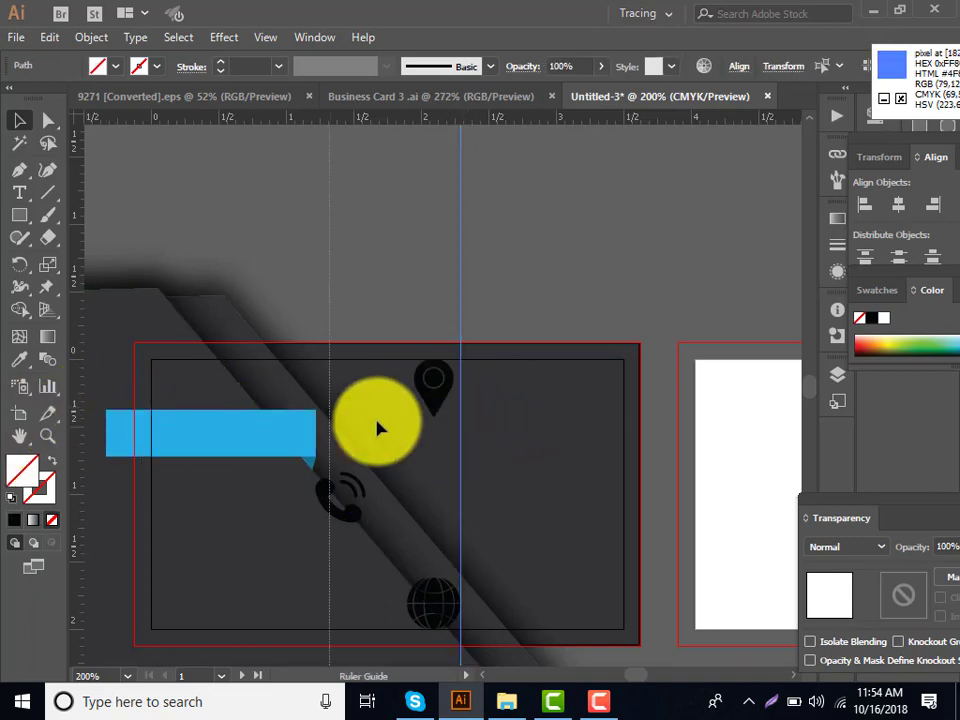
{"action": "left_click_drag", "start_coordinate": [505, 443], "coordinate": [503, 445]}
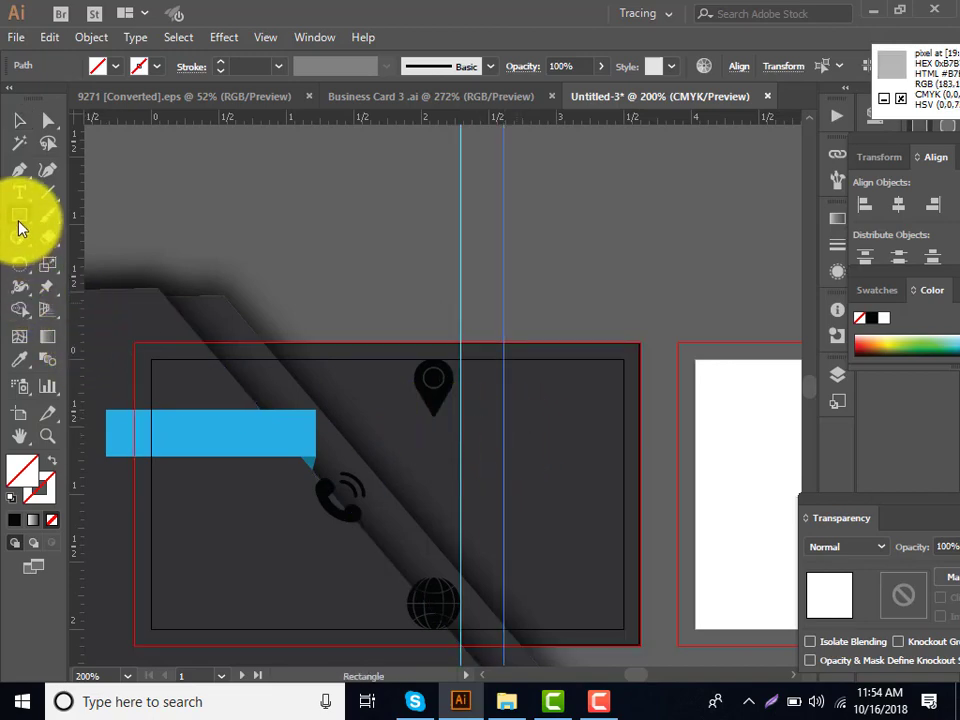
{"action": "left_click_drag", "start_coordinate": [19, 222], "coordinate": [94, 260]}
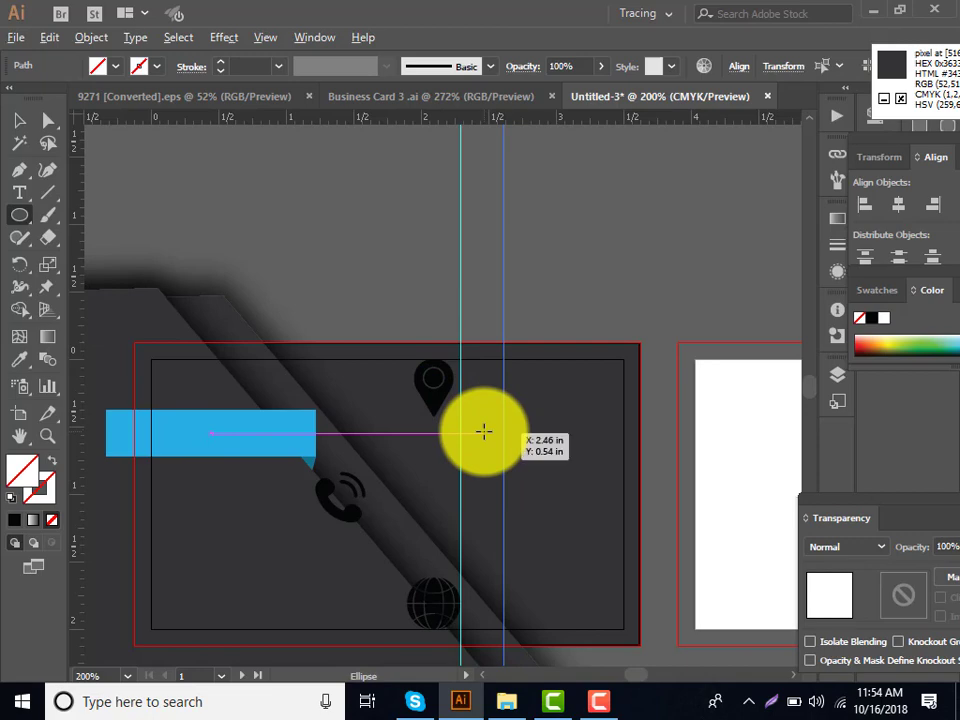
Draw a small white-filled circle between the two guides.
{"action": "mouse_move", "coordinate": [486, 434]}
{"action": "left_mouse_down"}
{"action": "mouse_move", "coordinate": [499, 463]}
{"action": "mouse_move", "coordinate": [491, 455]}
{"action": "left_mouse_up"}
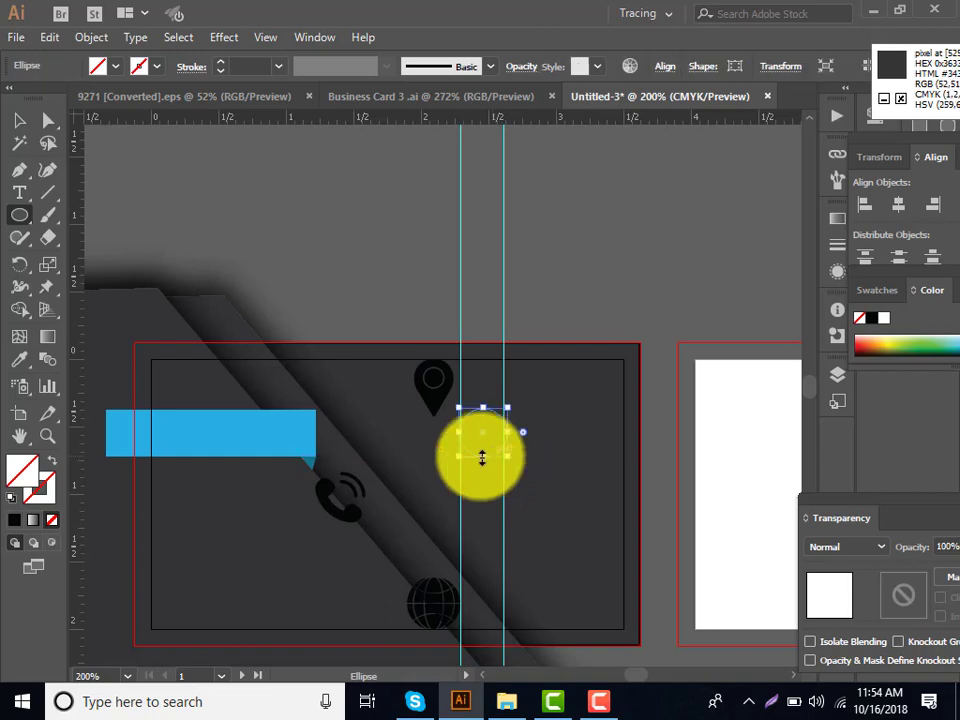
{"action": "double_click", "coordinate": [25, 472]}
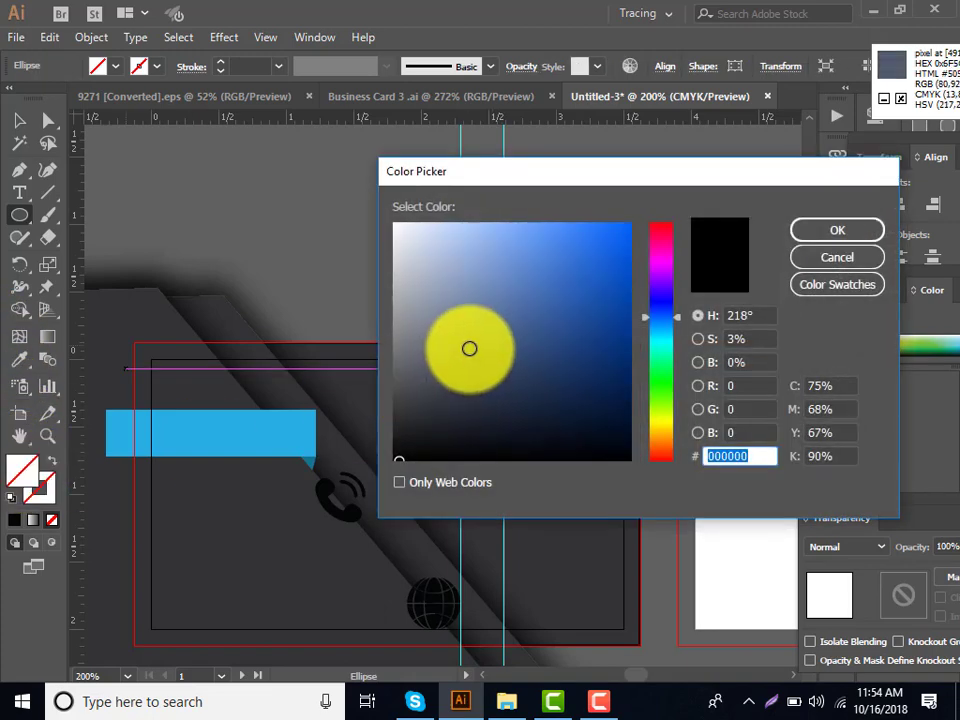
{"action": "left_click_drag", "start_coordinate": [469, 347], "coordinate": [386, 212]}
{"action": "left_click", "coordinate": [834, 231]}
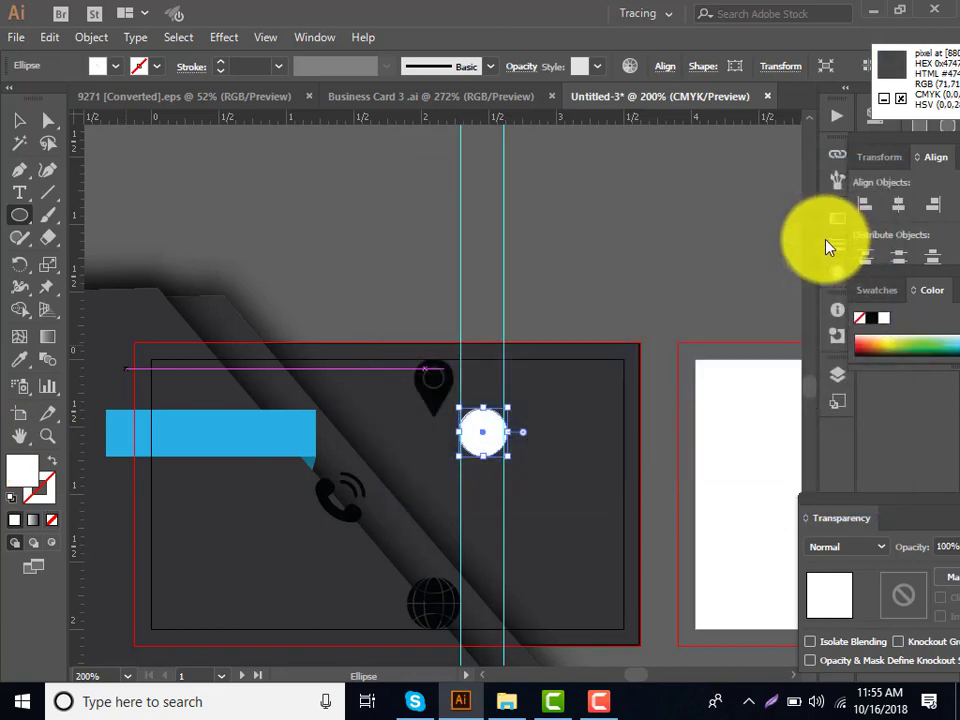
Duplicate the circle into a stack of three and nudge all three slightly upward.
{"action": "left_click", "coordinate": [19, 120]}
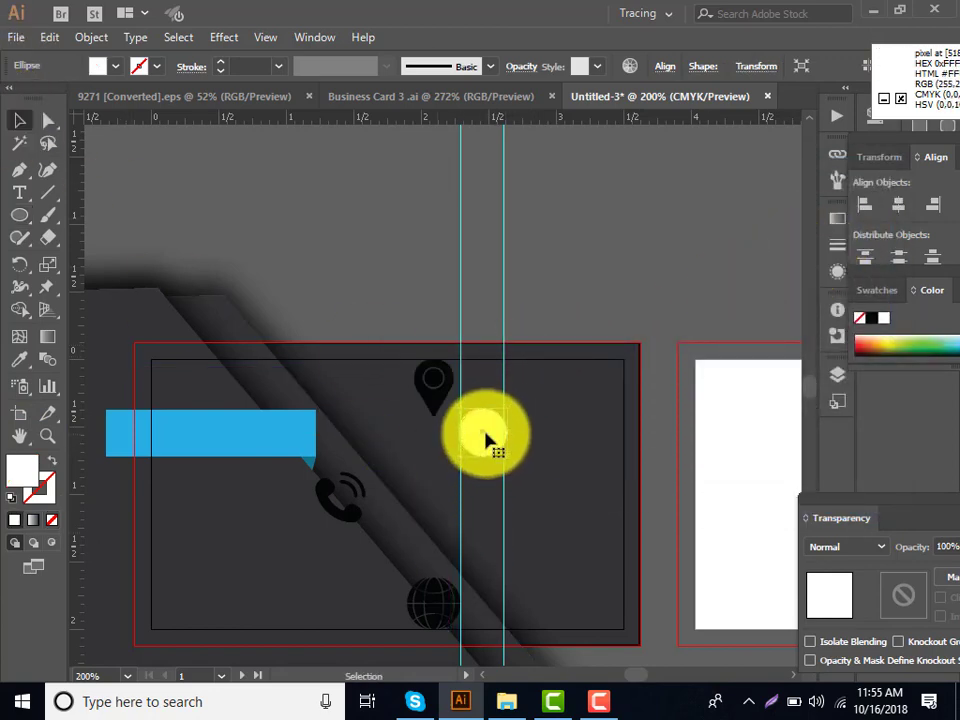
{"action": "left_click_drag", "start_coordinate": [485, 440], "coordinate": [487, 507]}
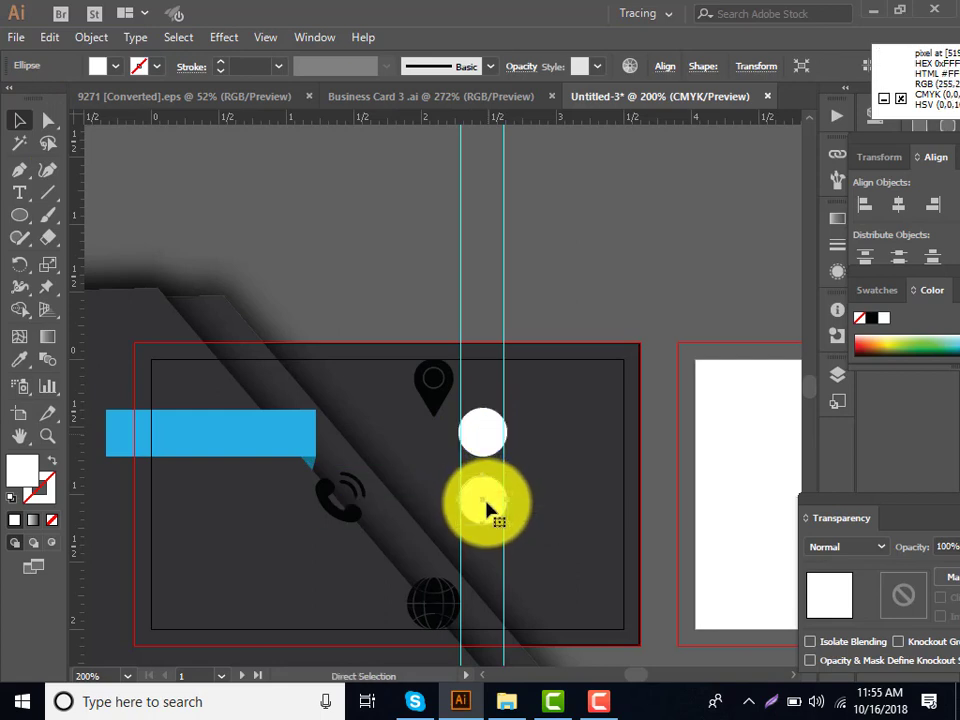
{"action": "key", "text": "ctrl+d"}
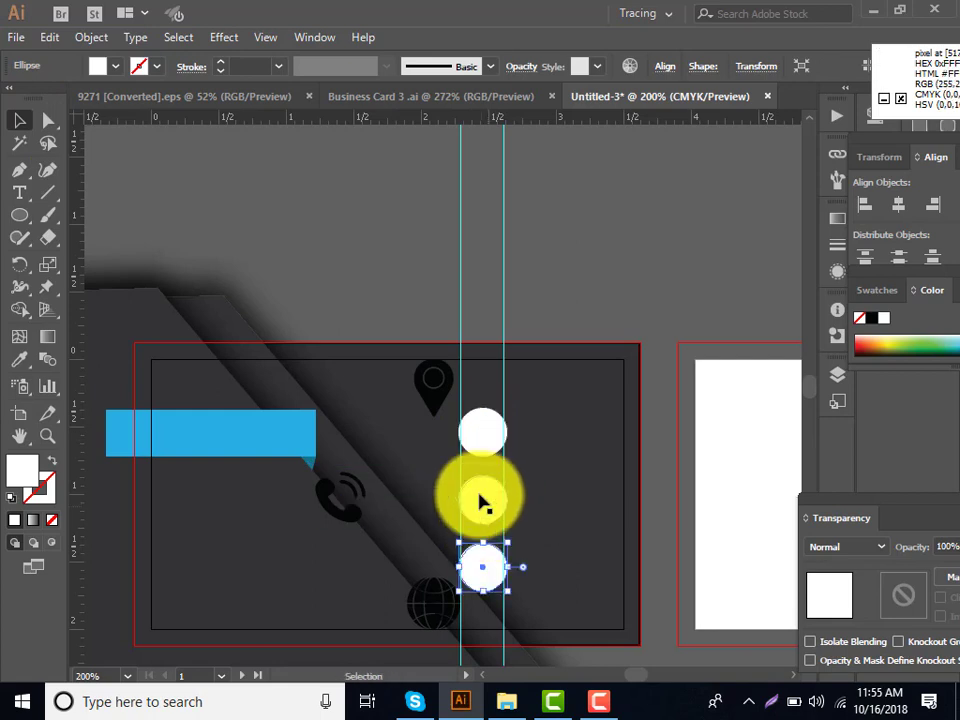
{"action": "left_click", "coordinate": [482, 500]}
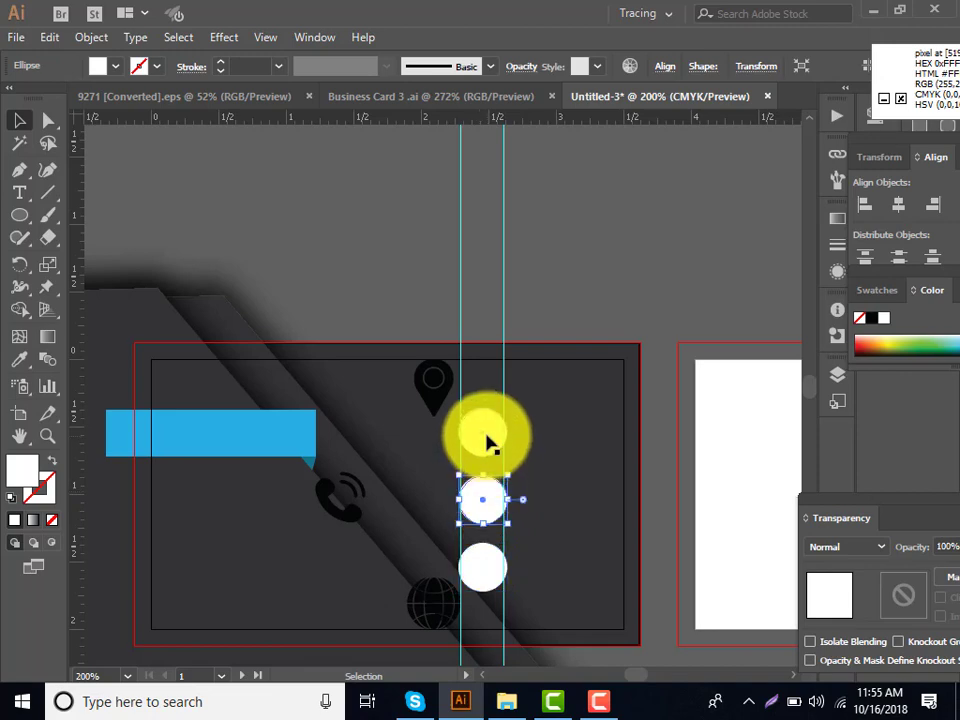
{"action": "left_click", "coordinate": [488, 440]}
{"action": "left_click", "coordinate": [484, 515], "text": "shift"}
{"action": "left_click", "coordinate": [480, 575], "text": "shift"}
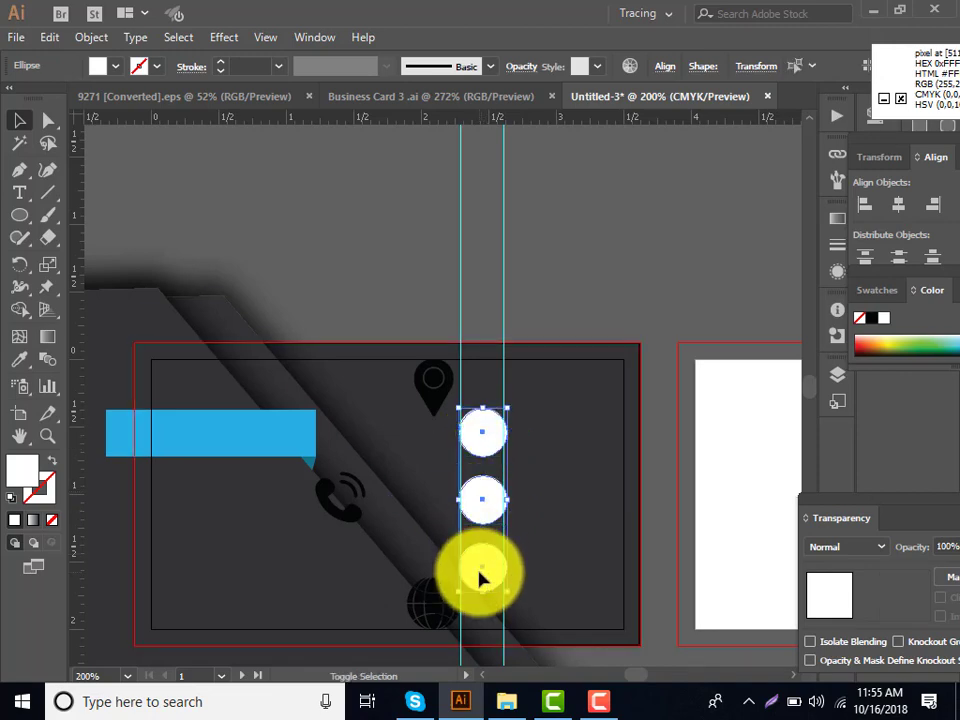
{"action": "key", "text": "Up"}
{"action": "key", "text": "Up"}
{"action": "key", "text": "Up"}
{"action": "key", "text": "Up"}
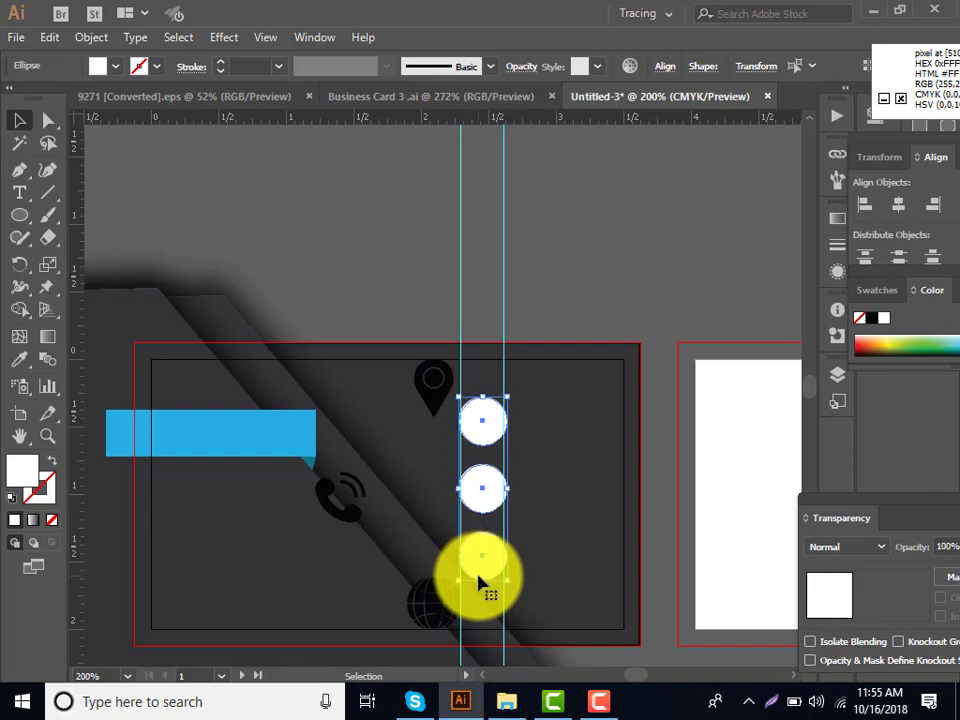
Shrink the phone icon onto the top circle and bring it to the front.
{"action": "left_click", "coordinate": [357, 512]}
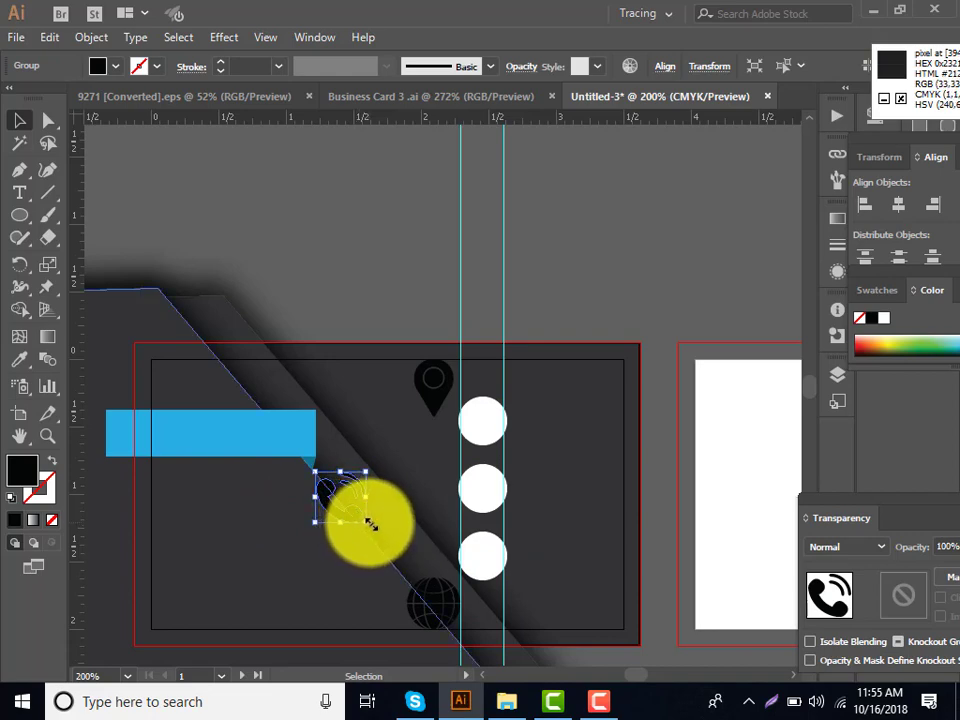
{"action": "left_click_drag", "start_coordinate": [369, 523], "coordinate": [358, 517]}
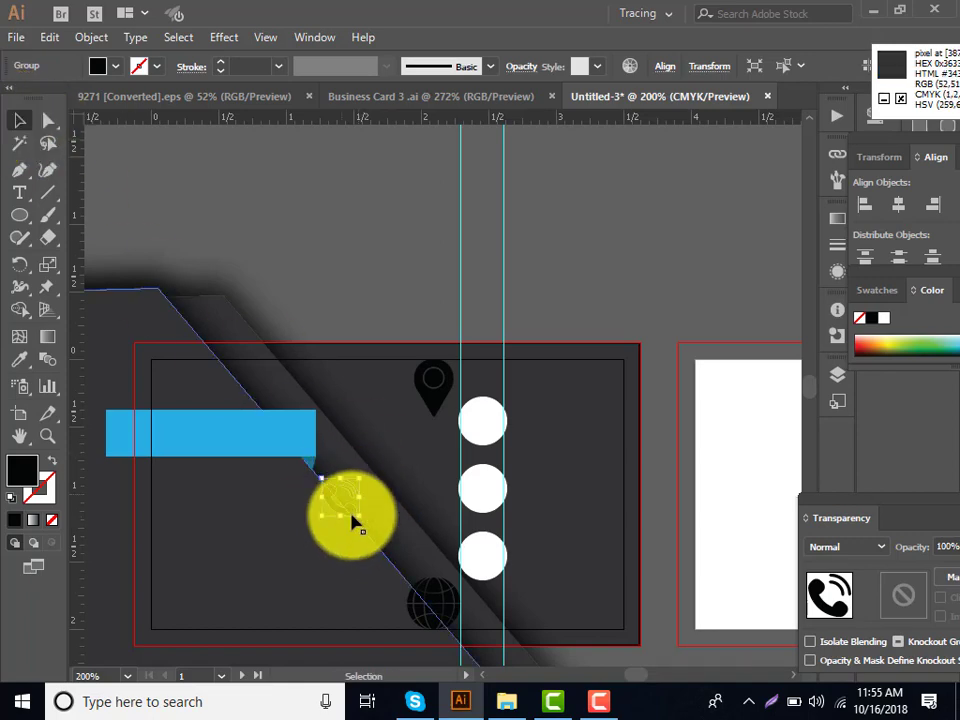
{"action": "left_click_drag", "start_coordinate": [350, 513], "coordinate": [497, 438]}
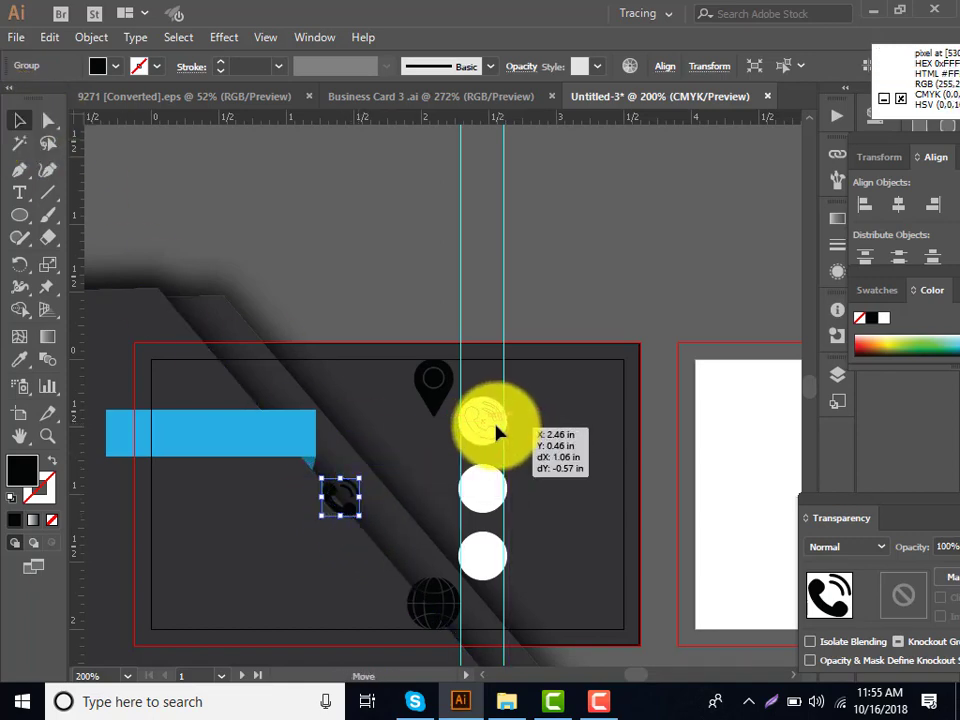
{"action": "left_click", "coordinate": [88, 38]}
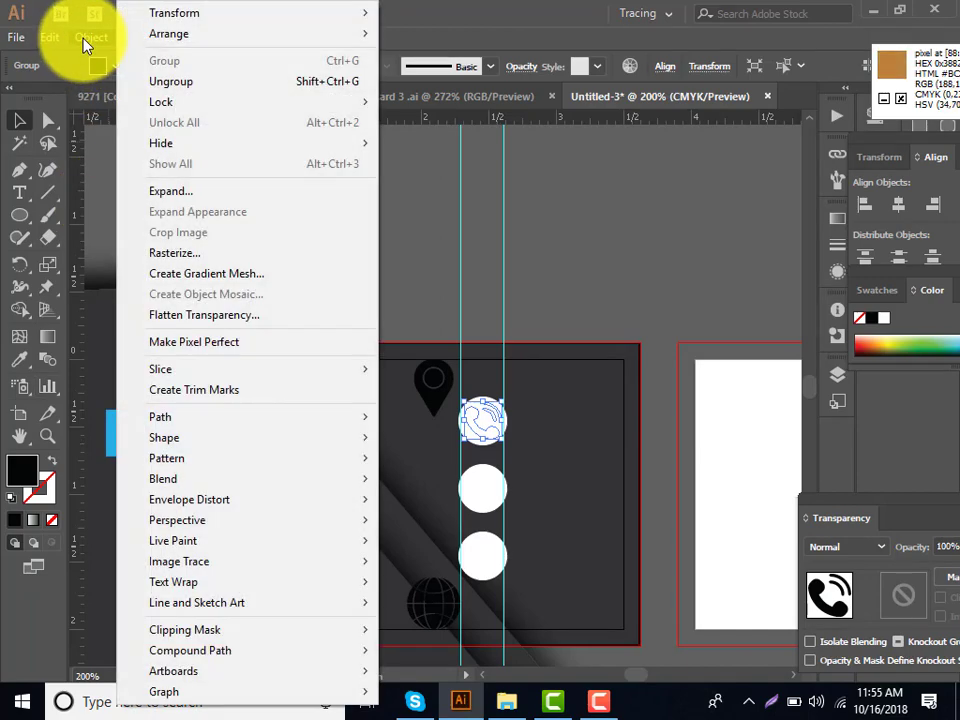
{"action": "mouse_move", "coordinate": [170, 33]}
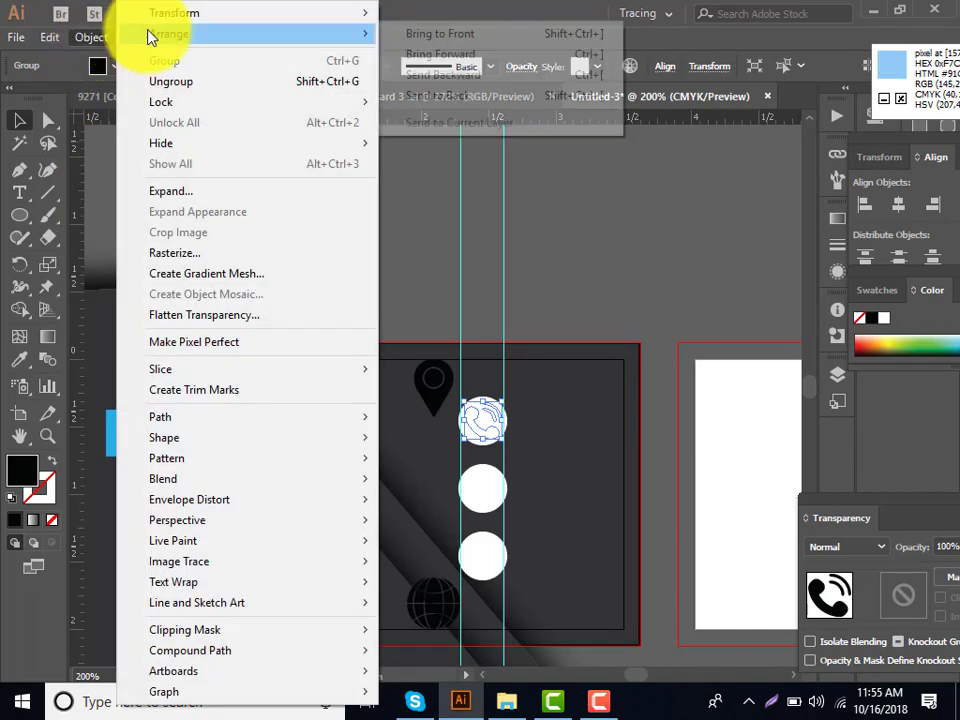
{"action": "left_click", "coordinate": [425, 33]}
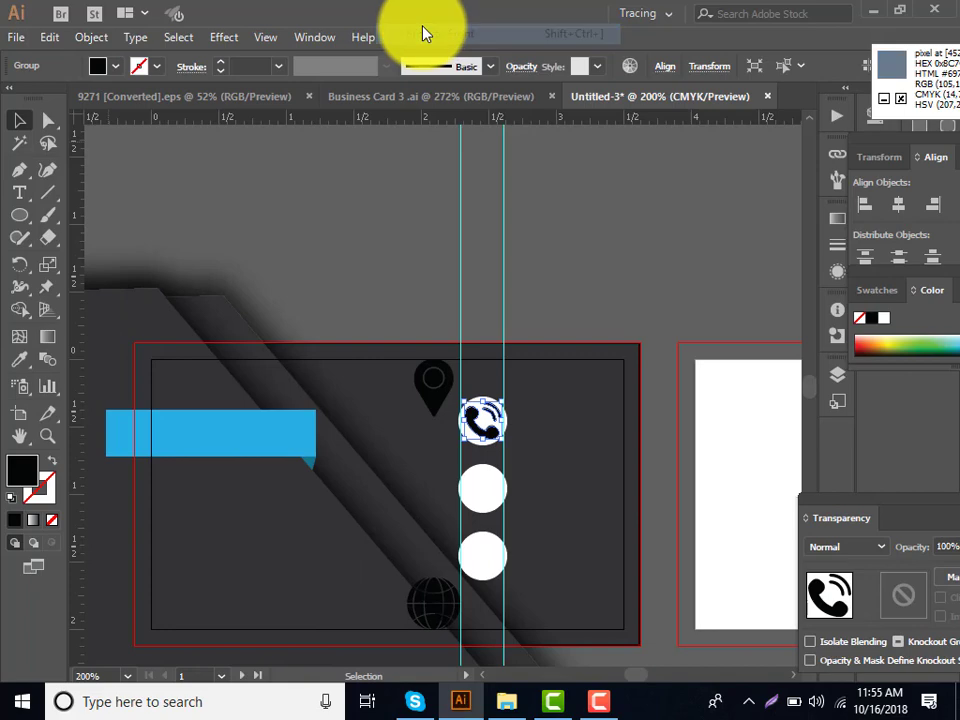
Move and shrink the location pin onto the bottom circle and bring it to the front.
{"action": "double_click", "coordinate": [437, 395]}
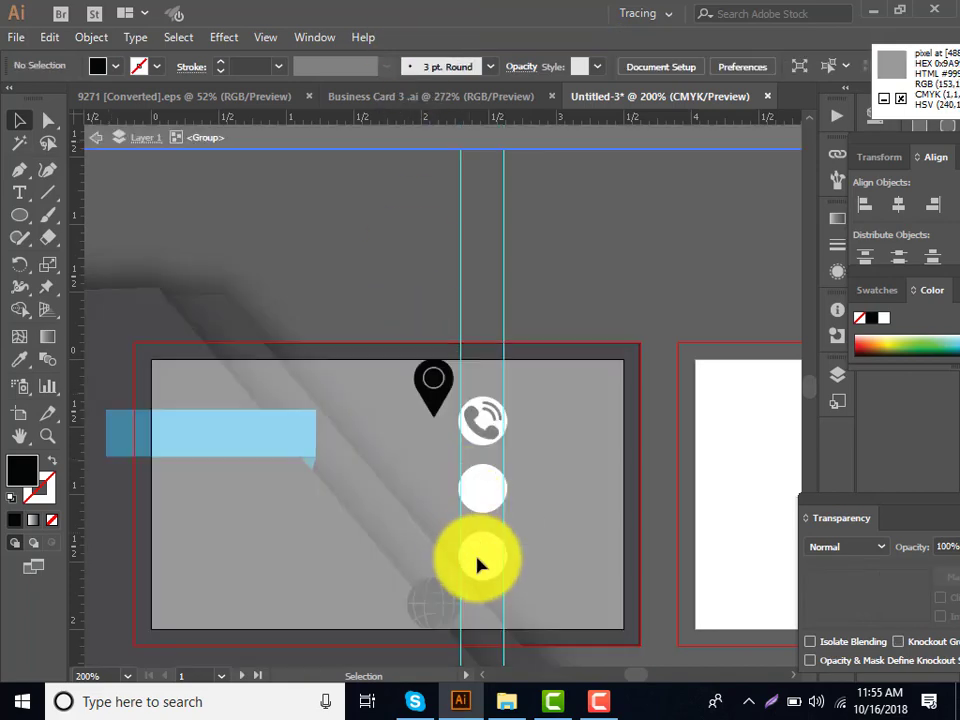
{"action": "double_click", "coordinate": [617, 315]}
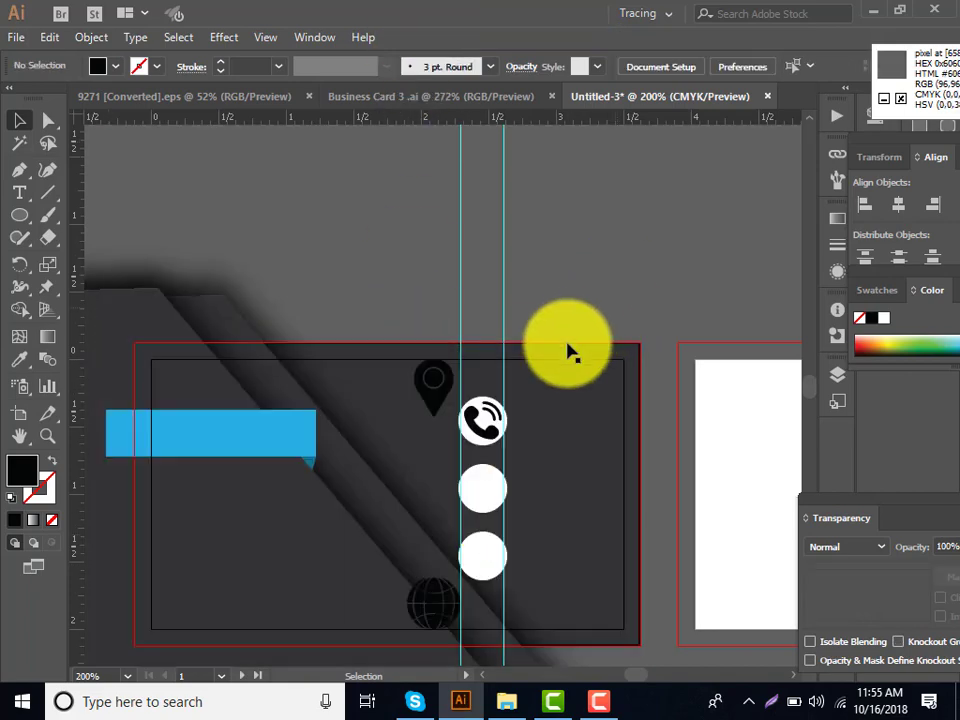
{"action": "double_click", "coordinate": [438, 405]}
{"action": "double_click", "coordinate": [542, 289]}
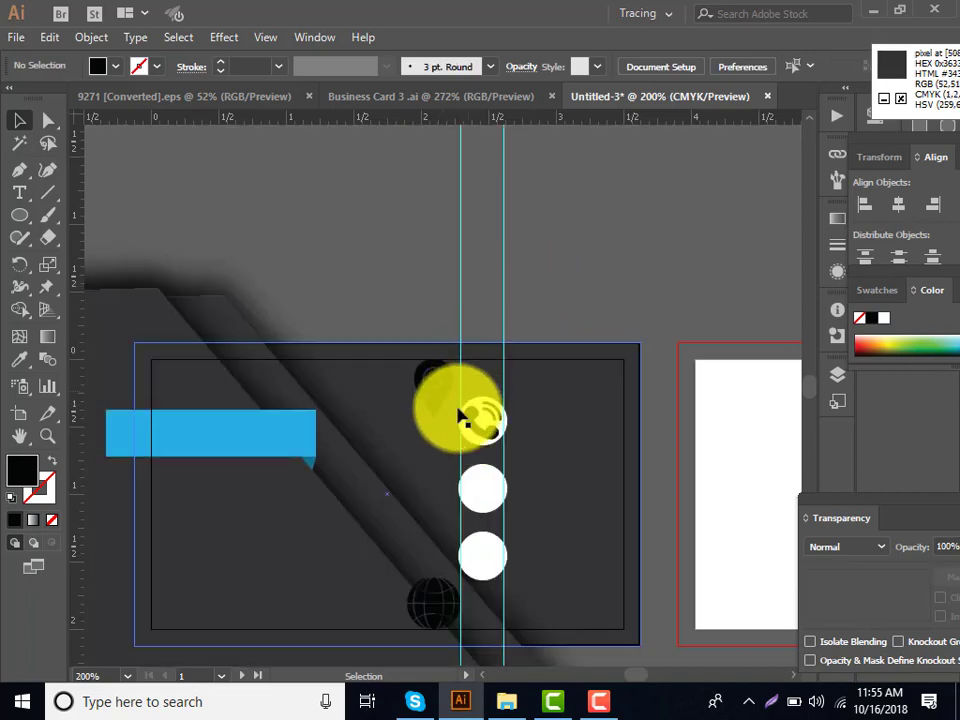
{"action": "left_click_drag", "start_coordinate": [424, 405], "coordinate": [478, 578]}
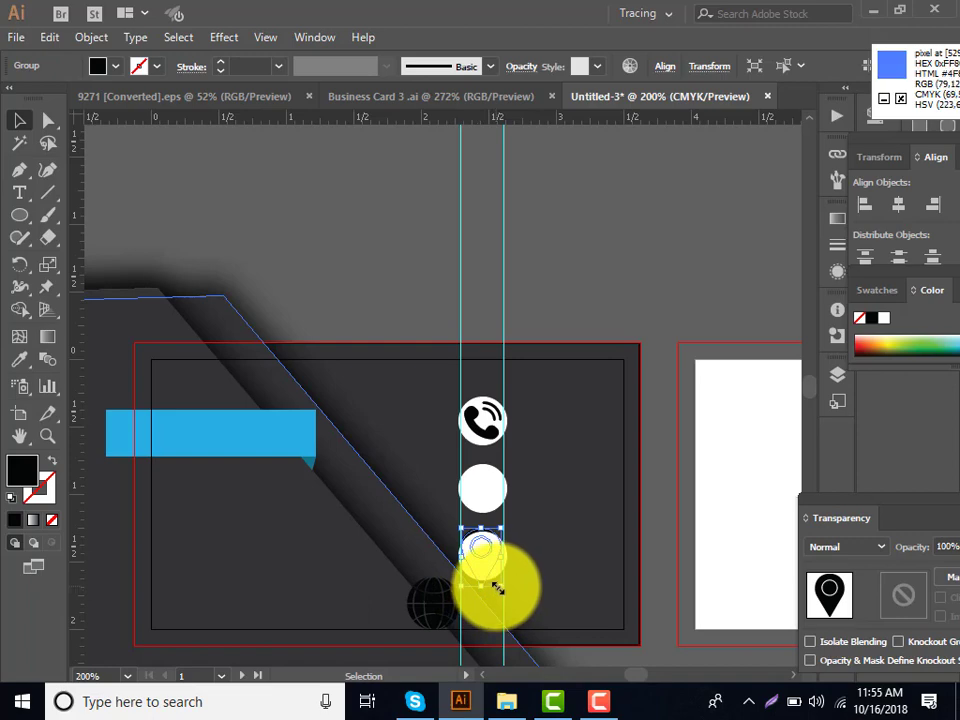
{"action": "left_click_drag", "start_coordinate": [498, 588], "coordinate": [495, 580]}
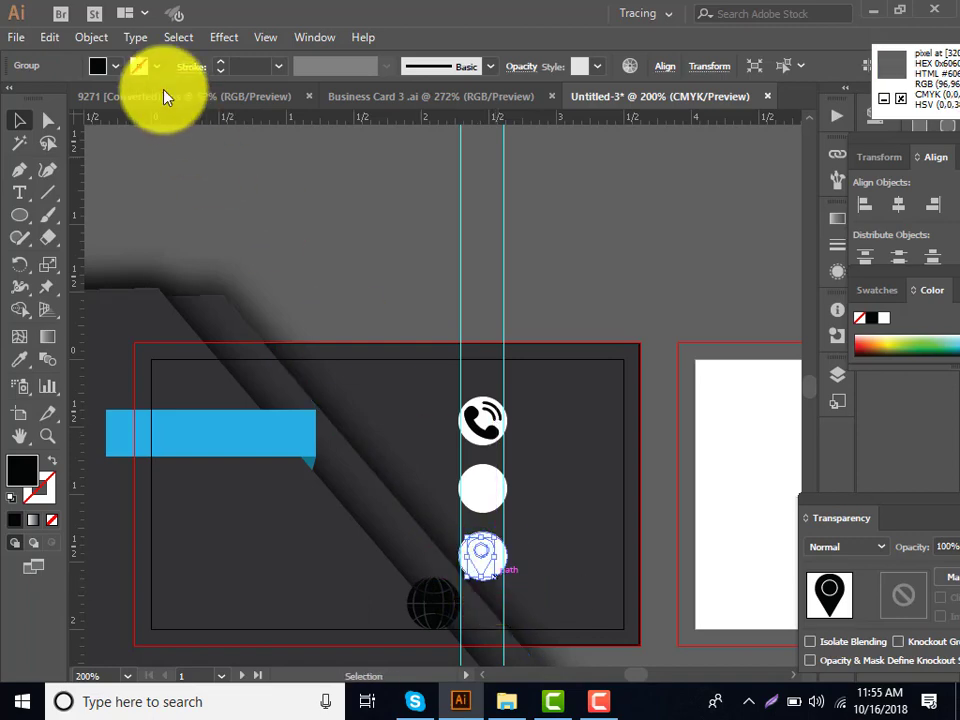
{"action": "left_click", "coordinate": [91, 37]}
{"action": "mouse_move", "coordinate": [168, 34]}
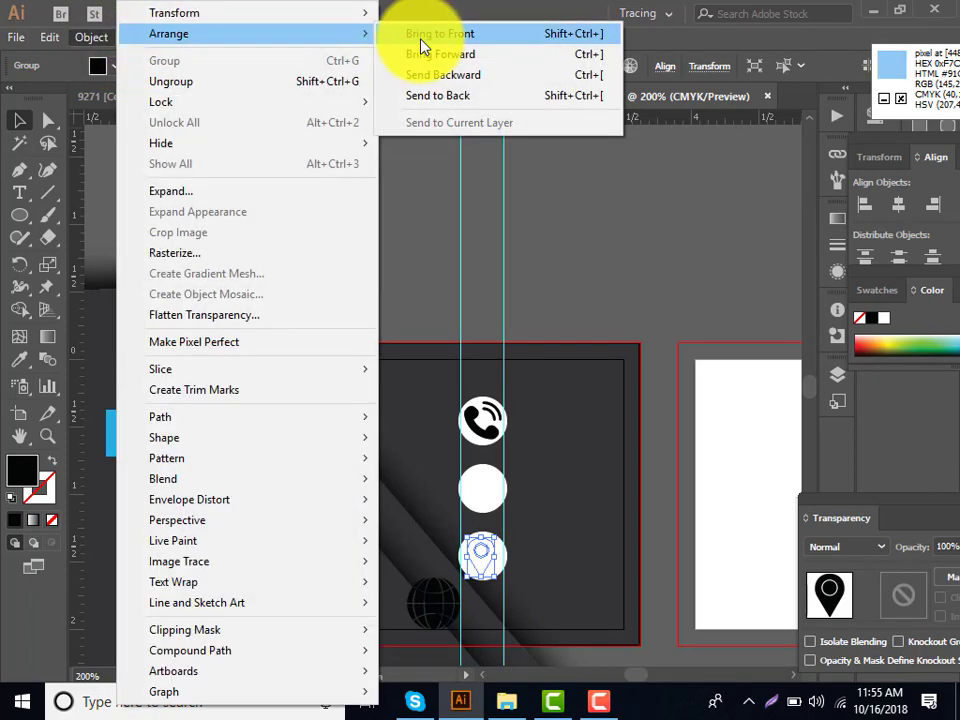
{"action": "left_click", "coordinate": [430, 36]}
Place the shrunken globe icon on the middle circle and bring it to the front.
{"action": "left_click_drag", "start_coordinate": [447, 607], "coordinate": [497, 511]}
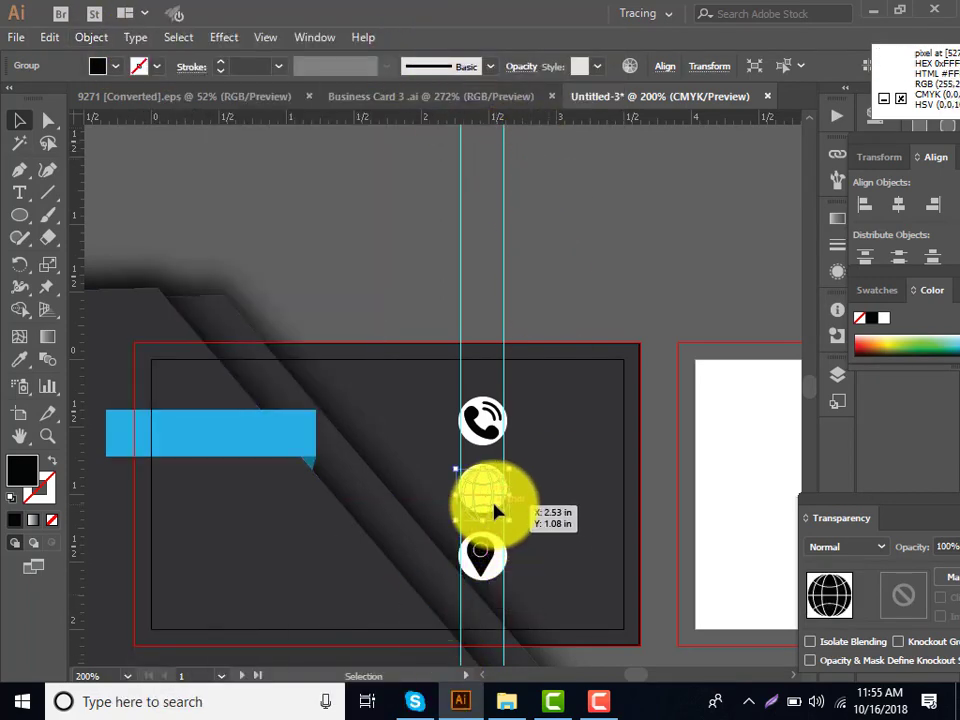
{"action": "left_click_drag", "start_coordinate": [497, 511], "coordinate": [505, 515]}
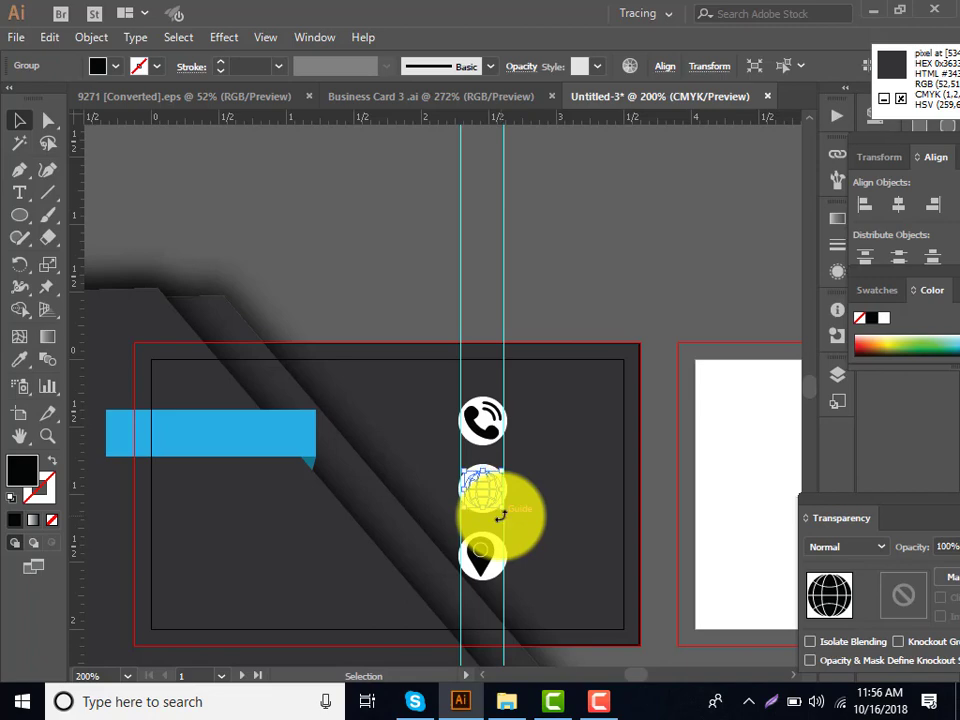
{"action": "left_click_drag", "start_coordinate": [500, 515], "coordinate": [498, 512]}
{"action": "left_click", "coordinate": [90, 37]}
{"action": "mouse_move", "coordinate": [169, 34]}
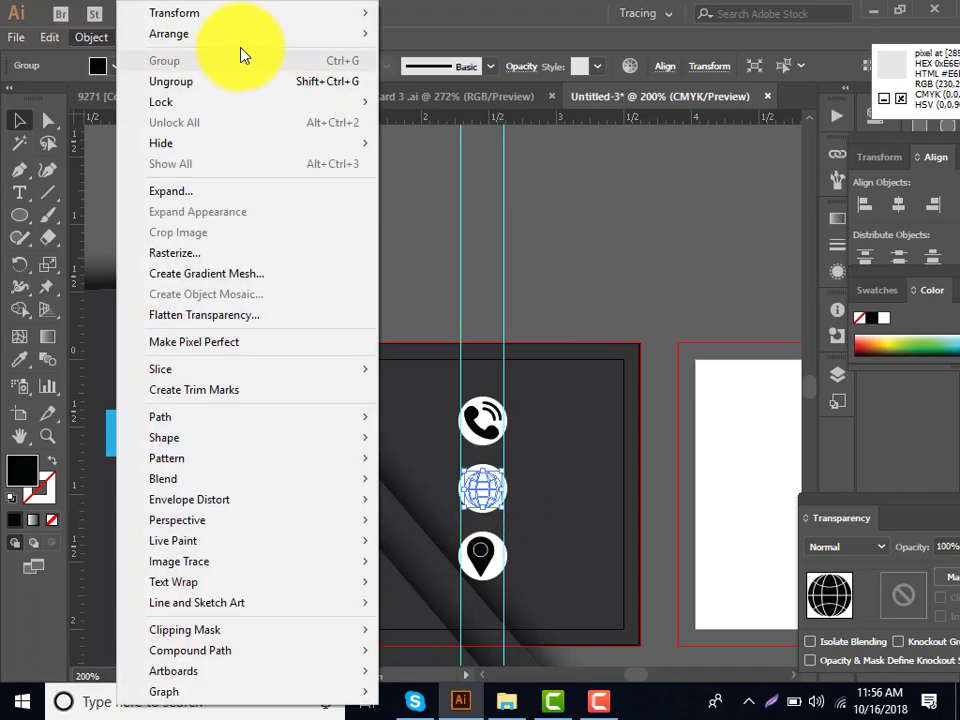
{"action": "left_click", "coordinate": [445, 34]}
Add the name text on the blue banner and colour it white.
{"action": "left_click", "coordinate": [521, 497]}
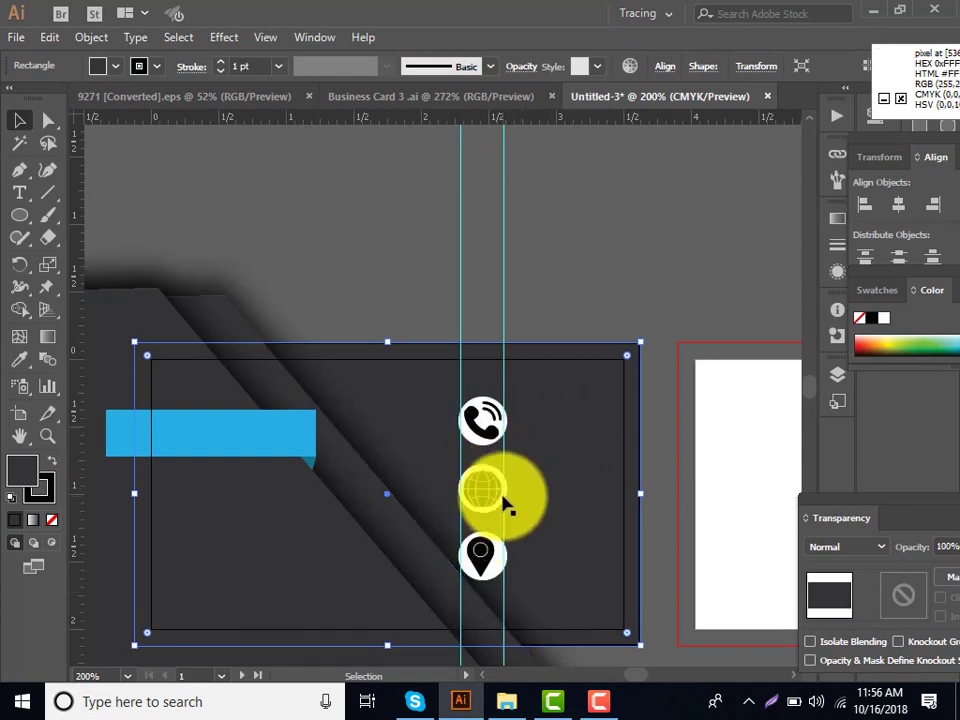
{"action": "left_click", "coordinate": [20, 190]}
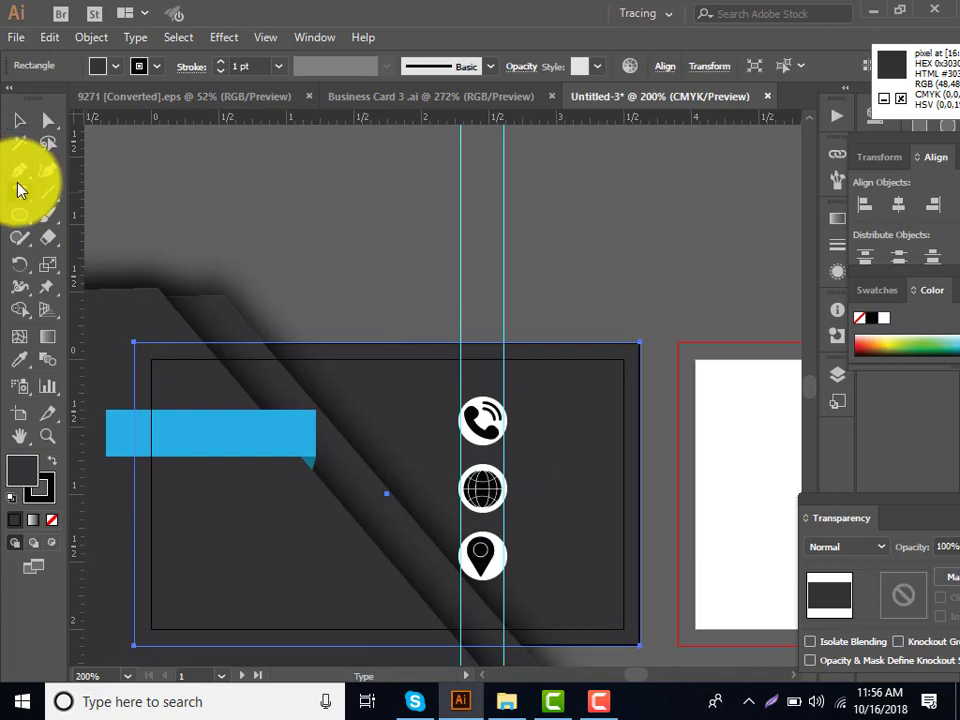
{"action": "left_click", "coordinate": [168, 430]}
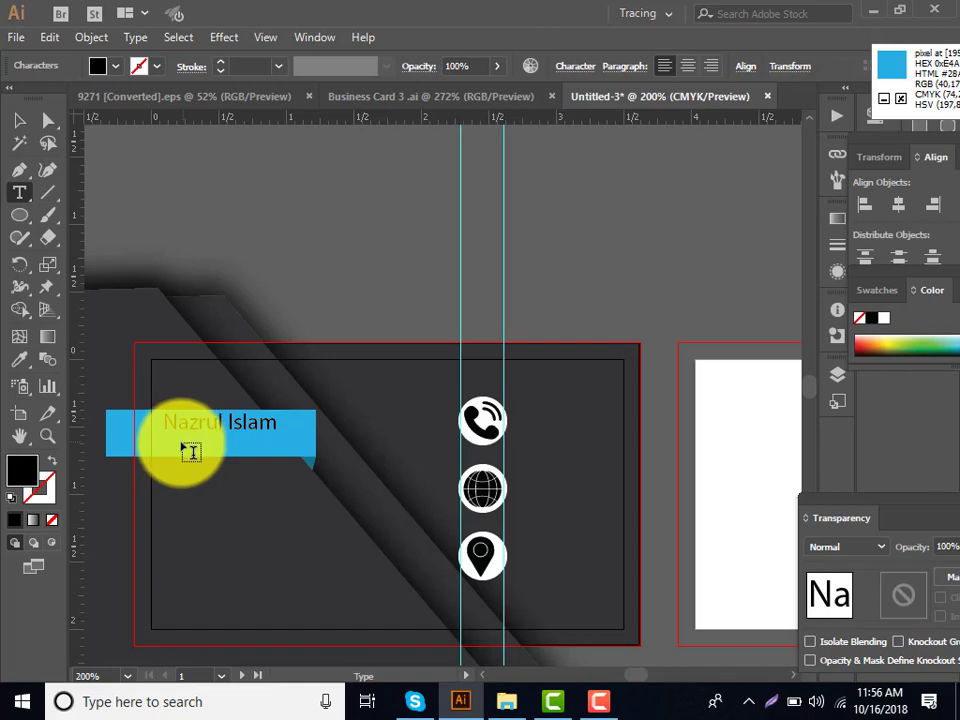
{"action": "left_click", "coordinate": [24, 126]}
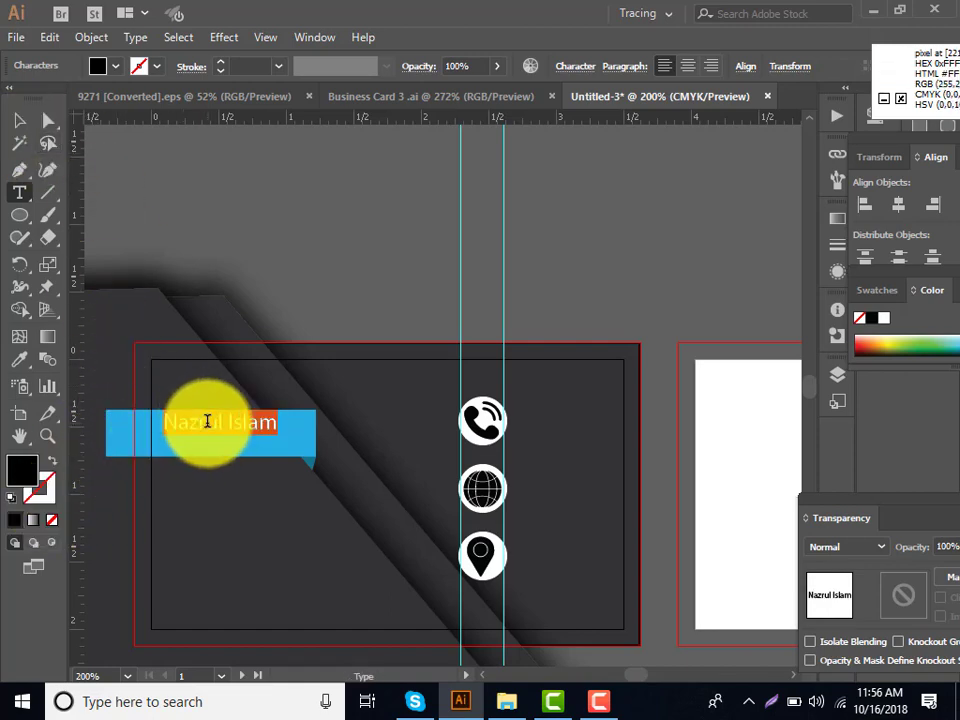
{"action": "double_click", "coordinate": [14, 478]}
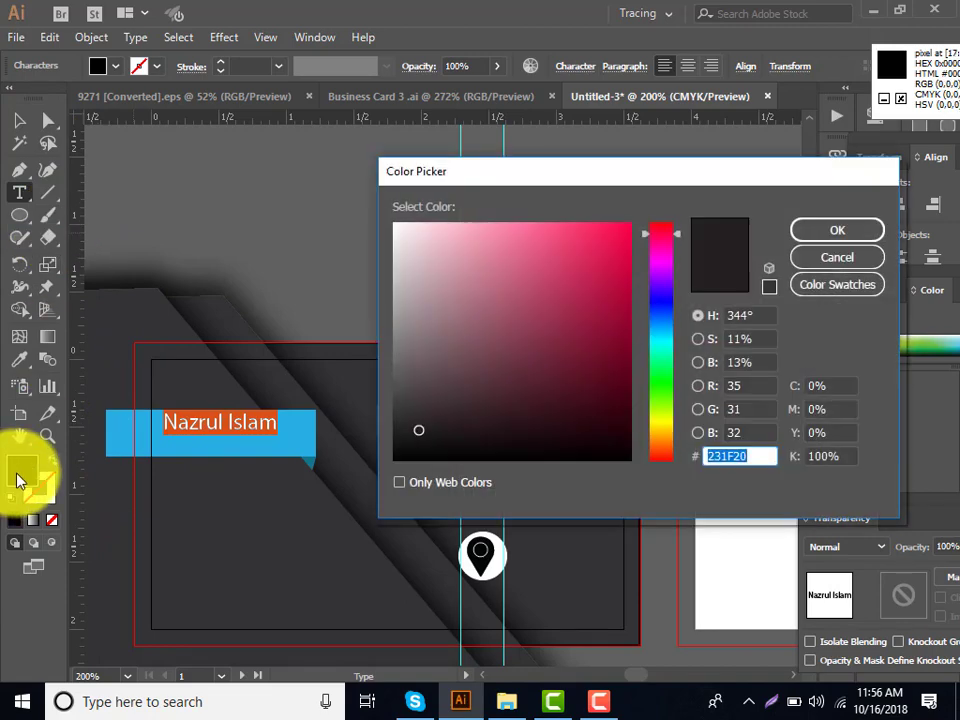
{"action": "left_click_drag", "start_coordinate": [396, 285], "coordinate": [384, 207]}
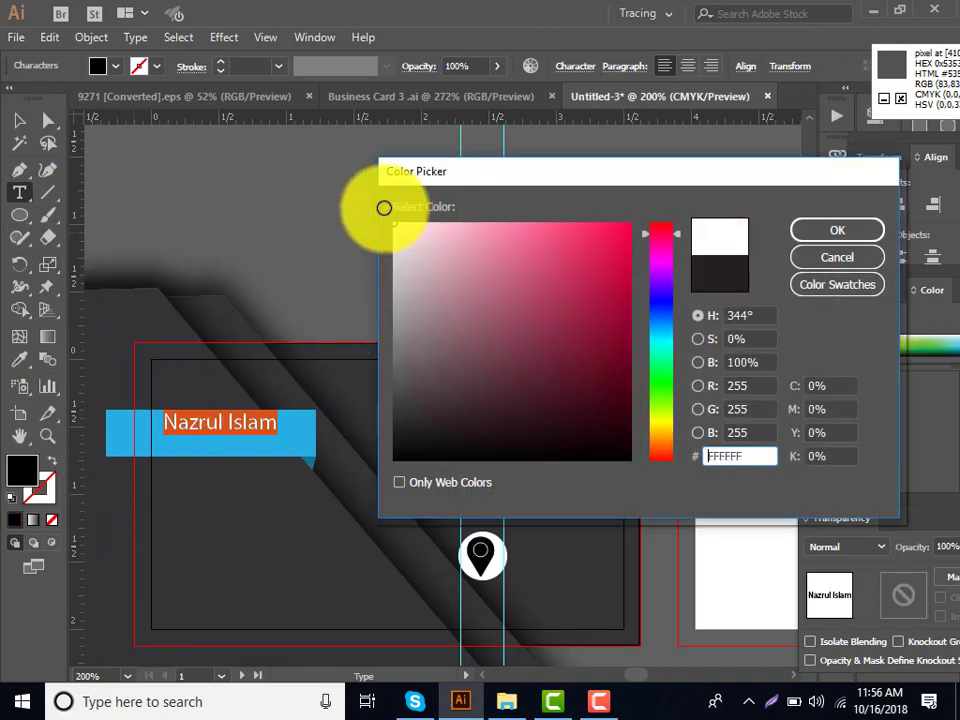
{"action": "left_click", "coordinate": [823, 233]}
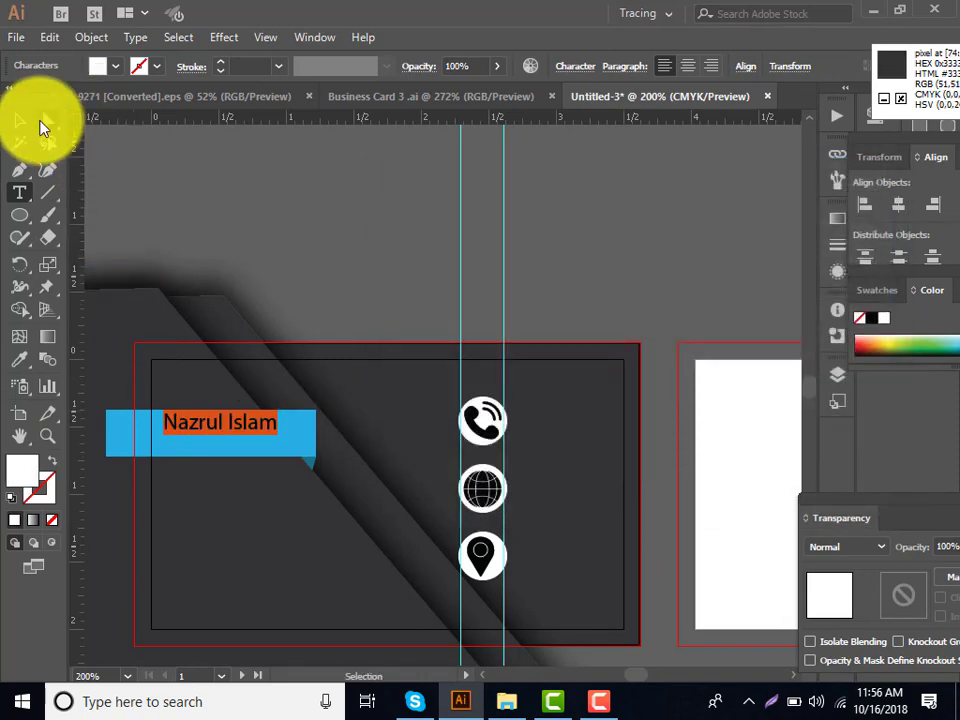
Copy the name text just below it as the Graphic Designer title line.
{"action": "left_click", "coordinate": [30, 127]}
{"action": "left_click", "coordinate": [252, 440]}
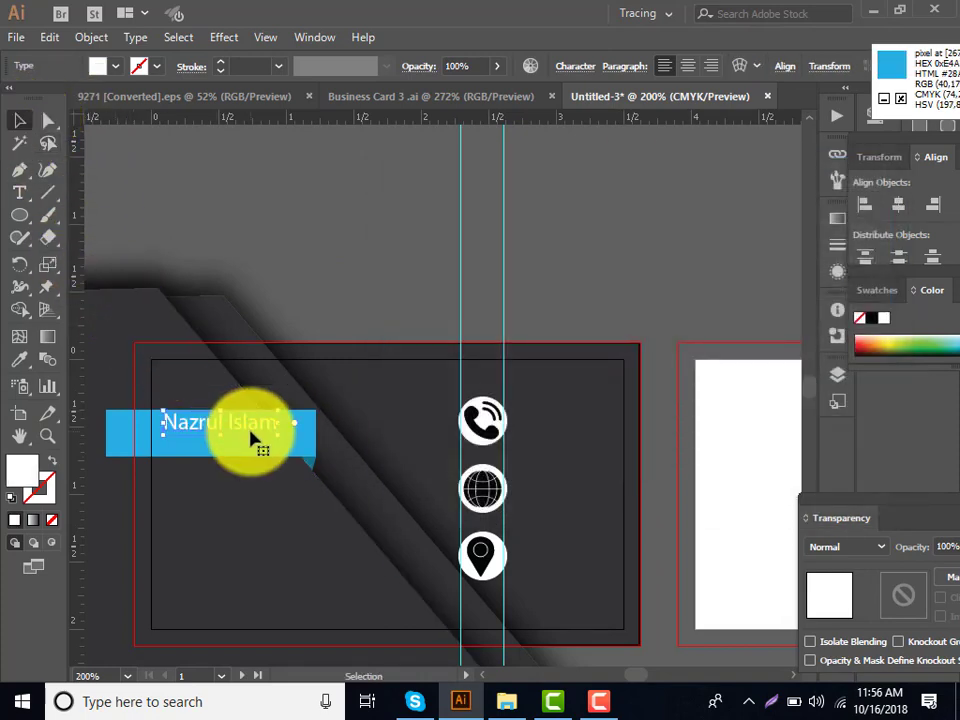
{"action": "key", "text": "Left"}
{"action": "key", "text": "Left"}
{"action": "key", "text": "Left"}
{"action": "key", "text": "Left"}
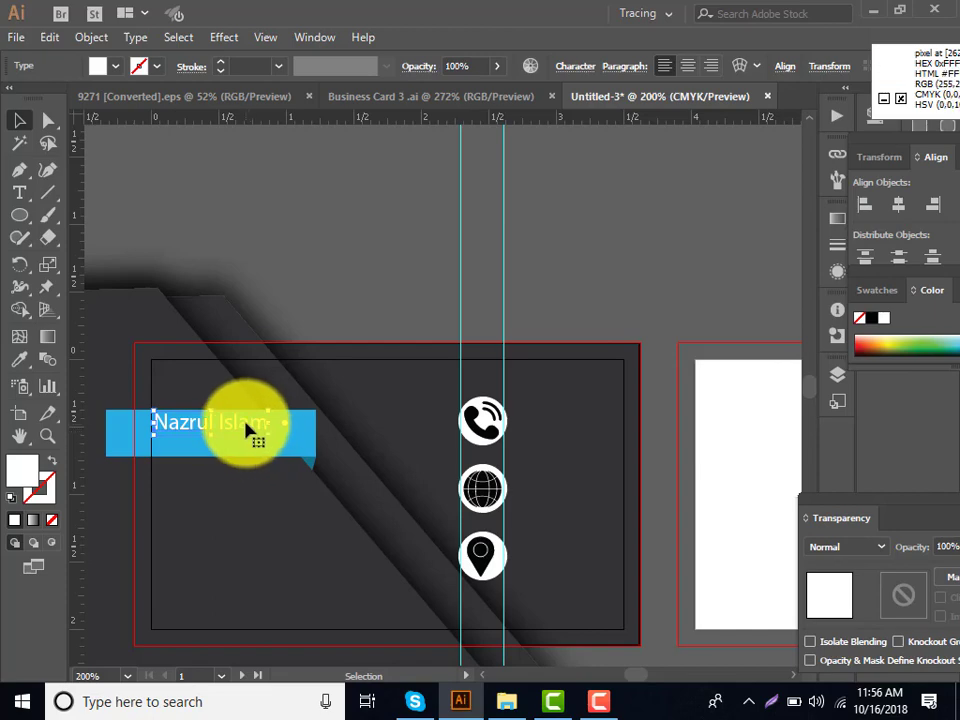
{"action": "left_click_drag", "start_coordinate": [247, 425], "coordinate": [250, 453]}
{"action": "type", "text": "Graphic Designer"}
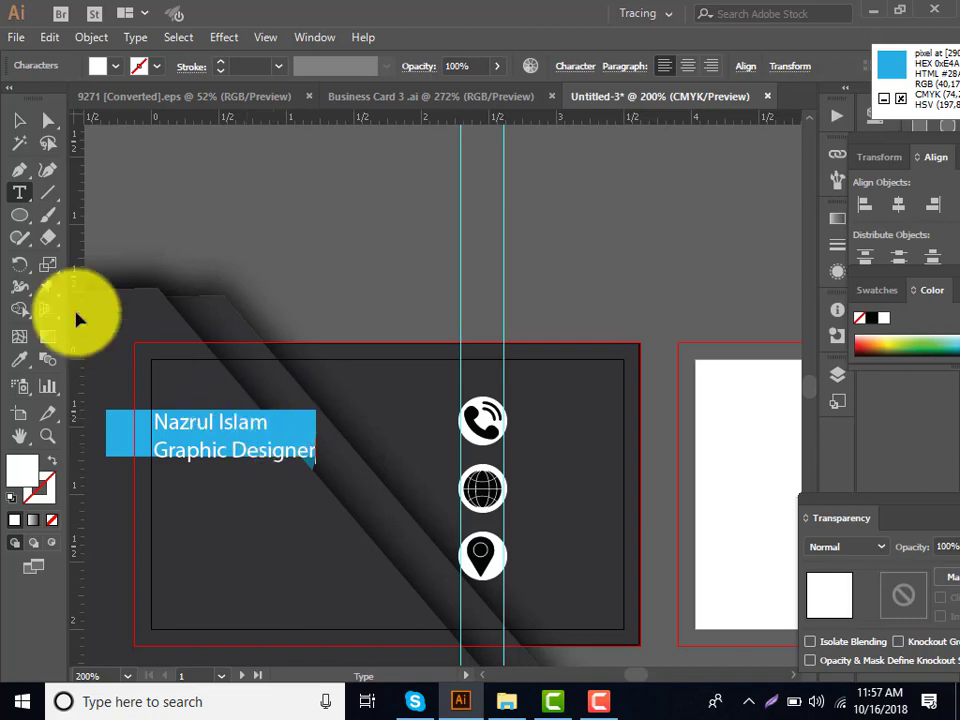
{"action": "left_click", "coordinate": [19, 120]}
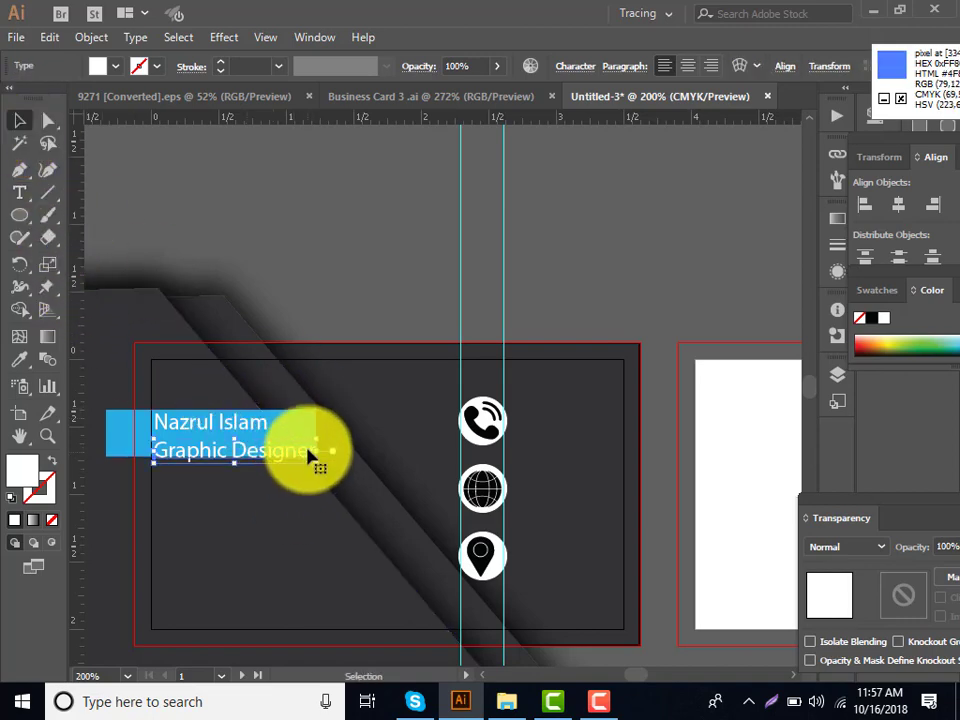
Narrow the Graphic Designer title to fit the banner and set it in Bell MT.
{"action": "left_click_drag", "start_coordinate": [317, 452], "coordinate": [300, 452]}
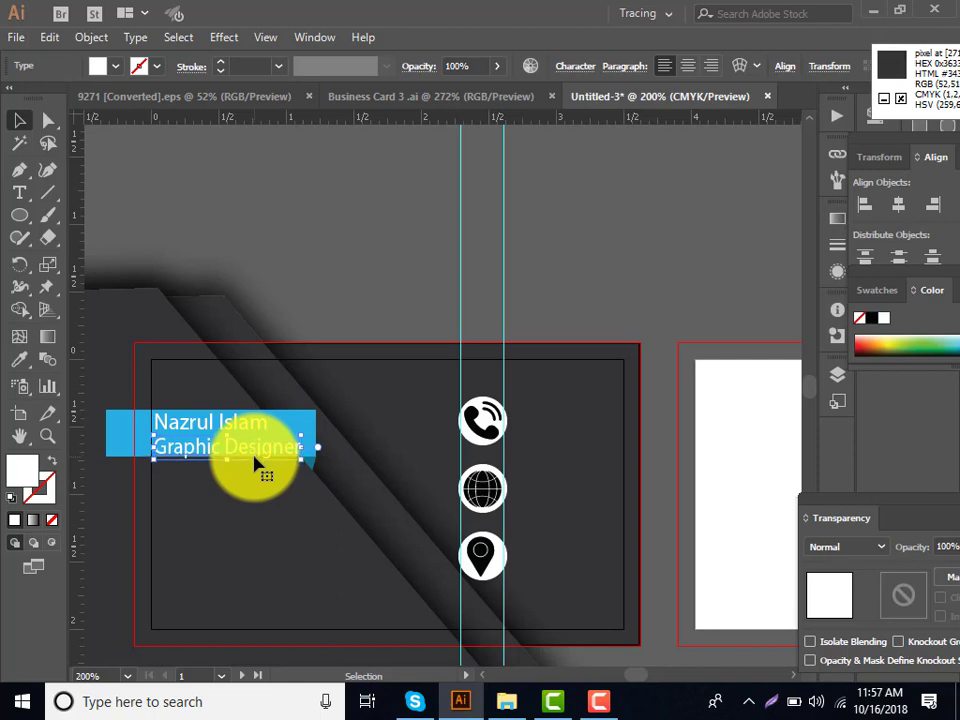
{"action": "left_click", "coordinate": [578, 68]}
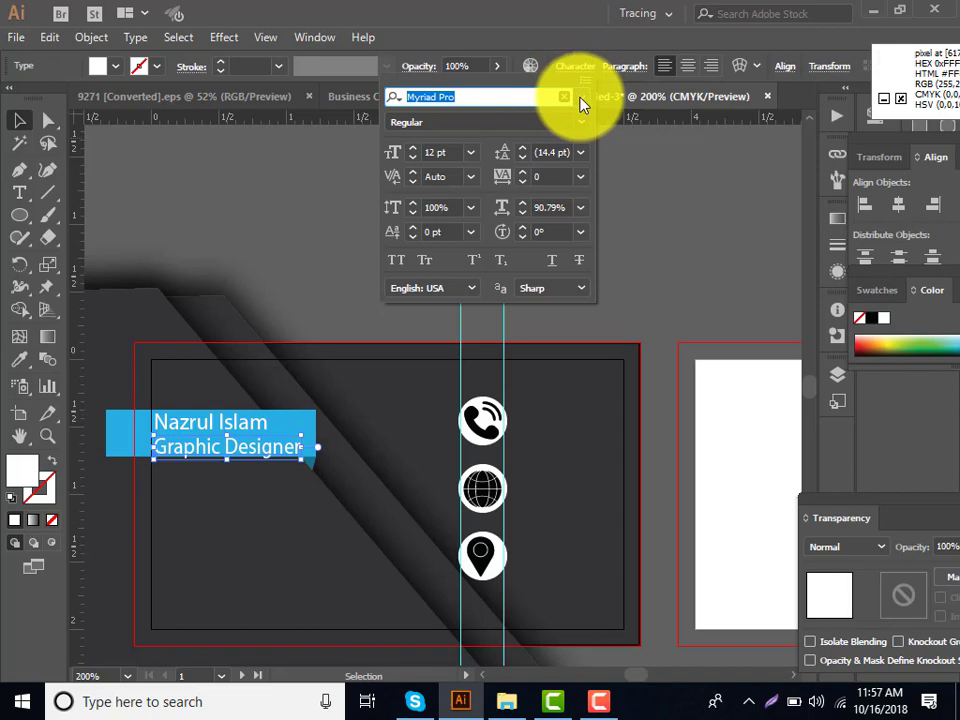
{"action": "left_click", "coordinate": [580, 98]}
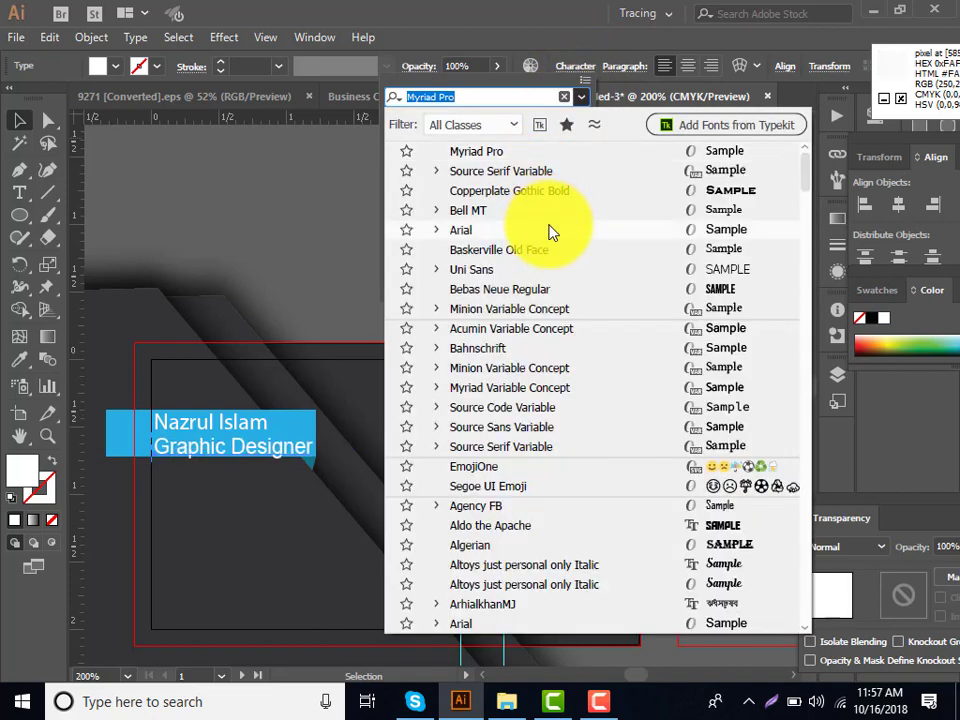
{"action": "left_click", "coordinate": [503, 219]}
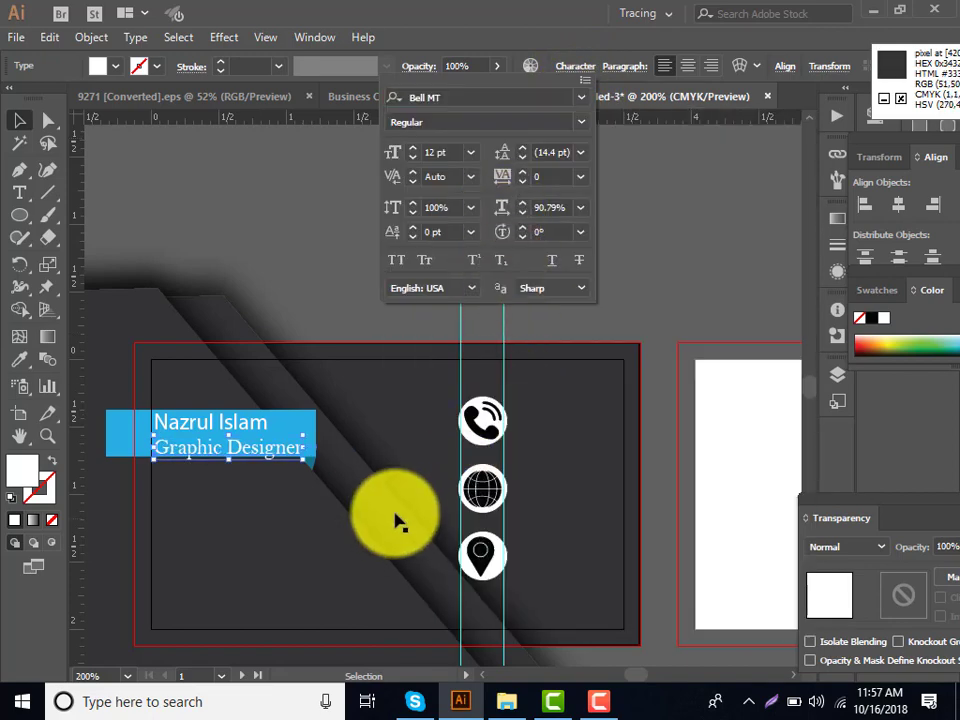
{"action": "left_click", "coordinate": [438, 460]}
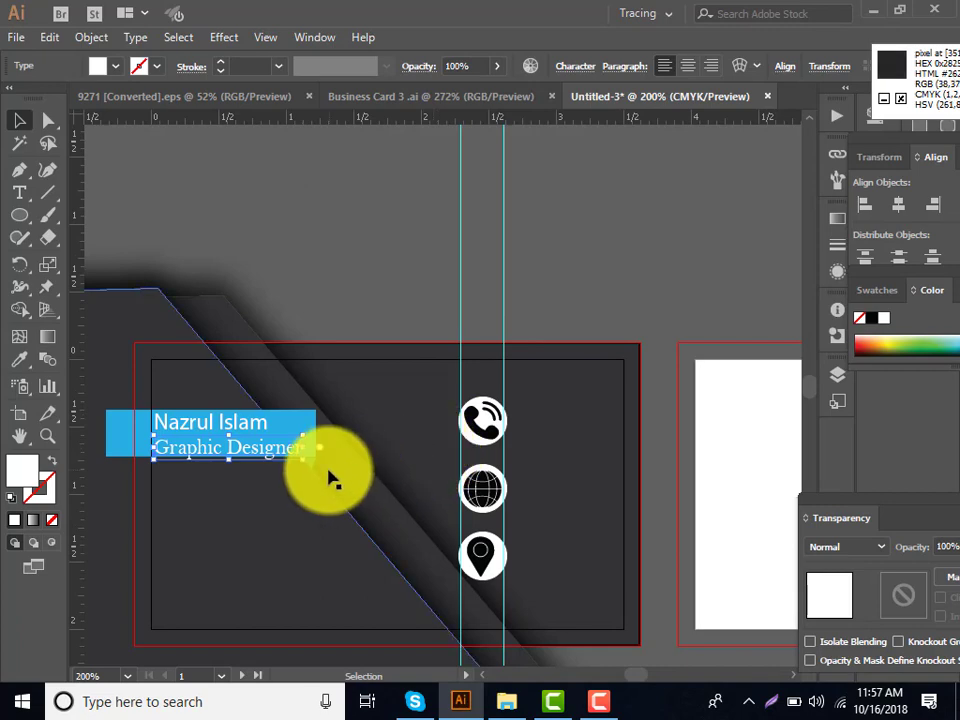
{"action": "left_click", "coordinate": [207, 95]}
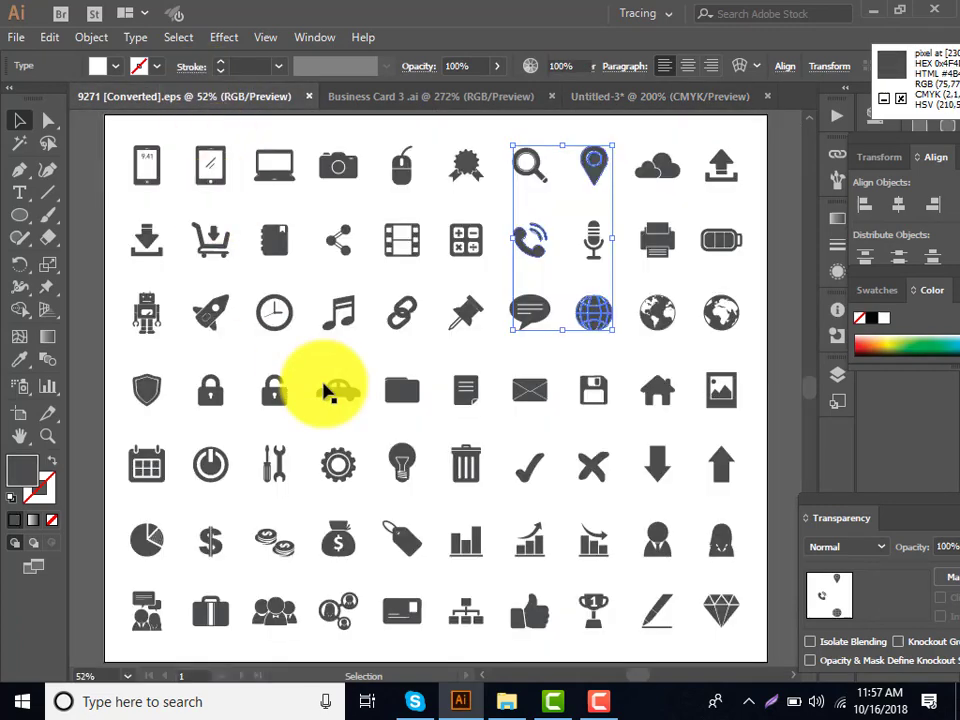
Copy the Didar Market Chawkbazar, Chittagong address from Business Card 3 and paste it beside the pin.
{"action": "left_click", "coordinate": [390, 96]}
{"action": "left_click", "coordinate": [600, 304]}
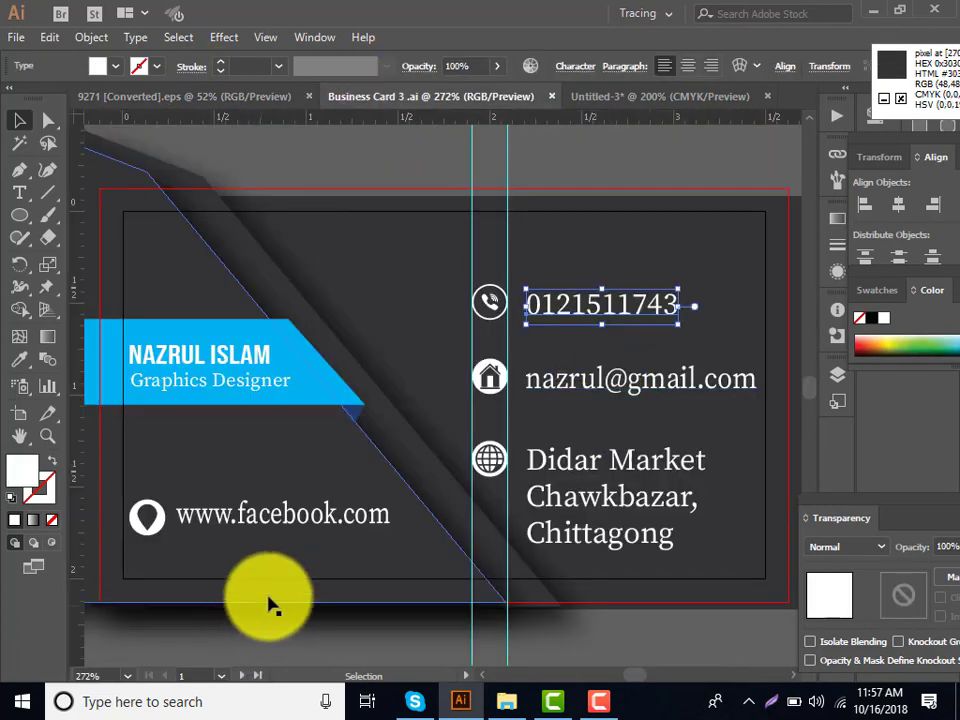
{"action": "left_click", "coordinate": [560, 497]}
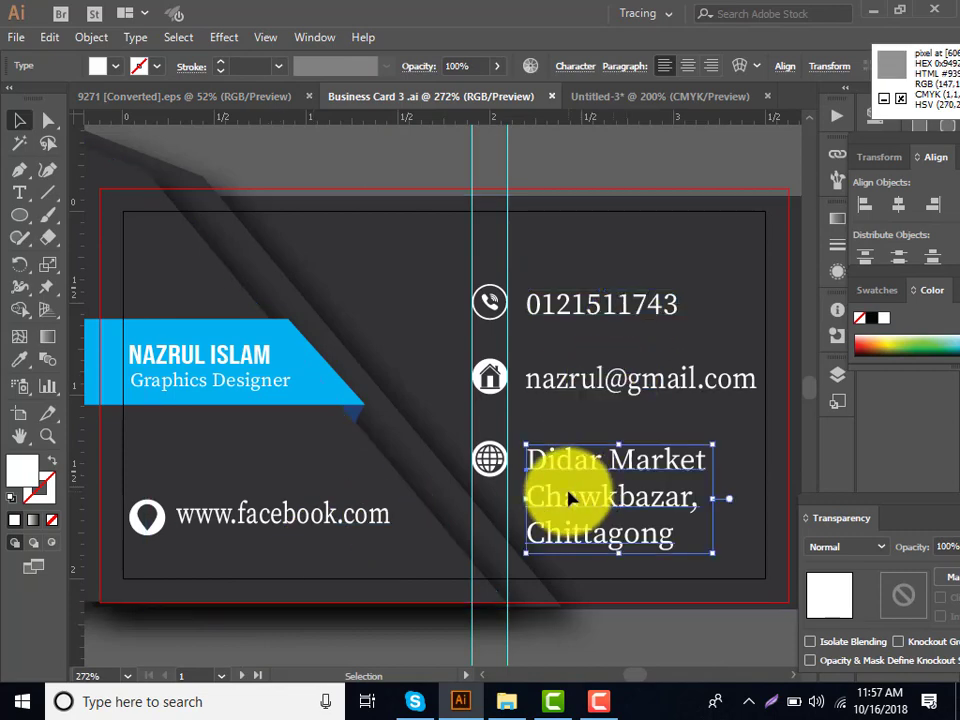
{"action": "double_click", "coordinate": [568, 497]}
{"action": "triple_click", "coordinate": [568, 497]}
{"action": "key", "text": "ctrl+c"}
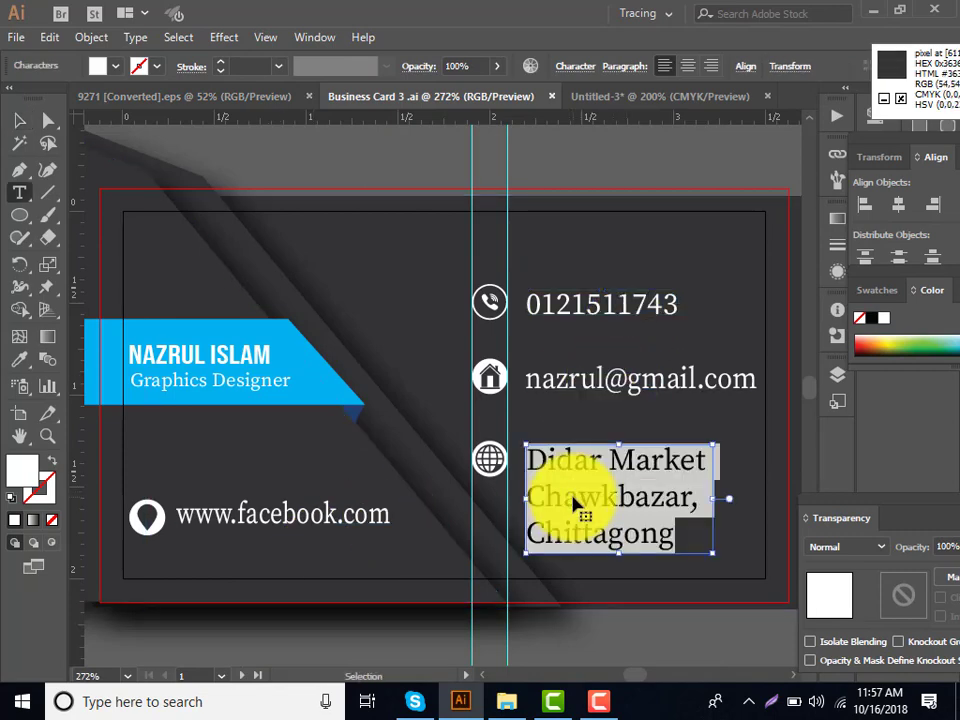
{"action": "left_click", "coordinate": [615, 114]}
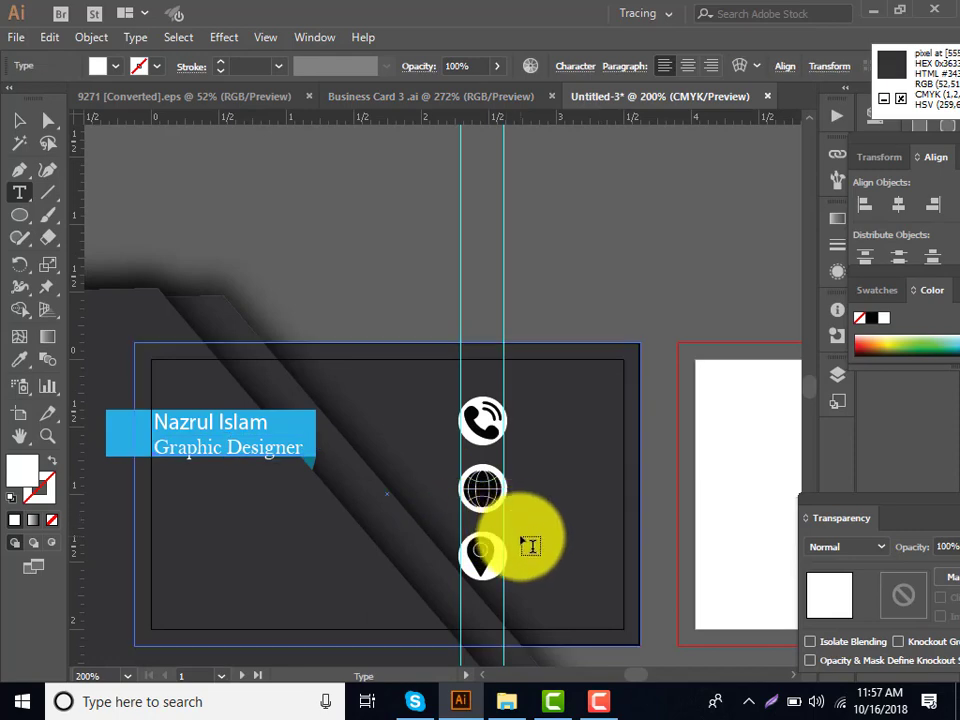
{"action": "left_click", "coordinate": [525, 530]}
{"action": "key", "text": "ctrl+v"}
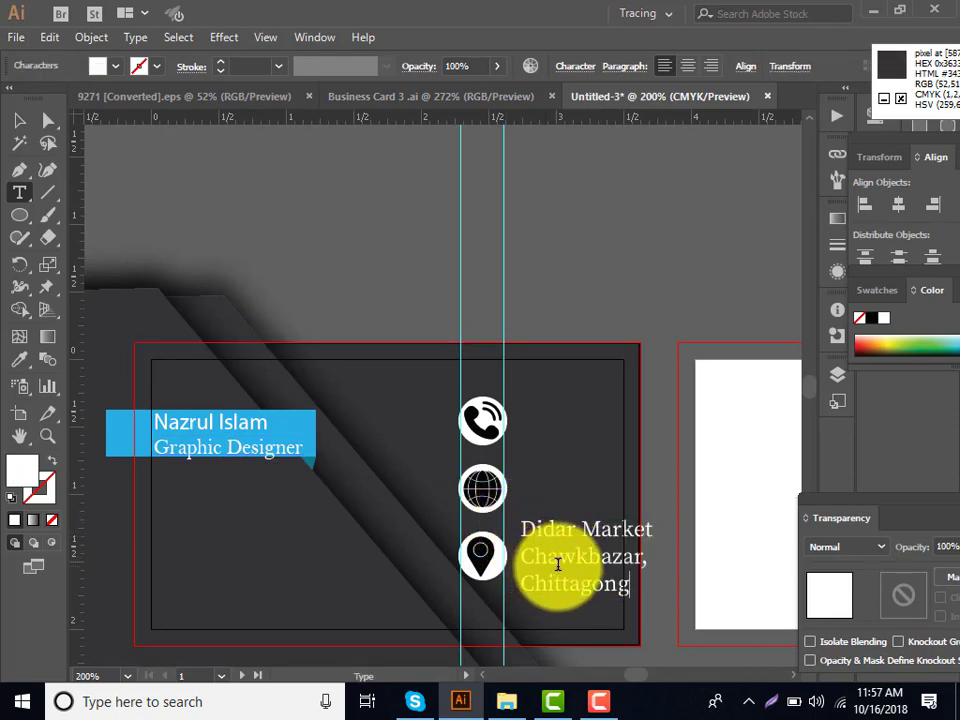
Resize the address text block so it fits inside the card.
{"action": "left_click", "coordinate": [19, 120]}
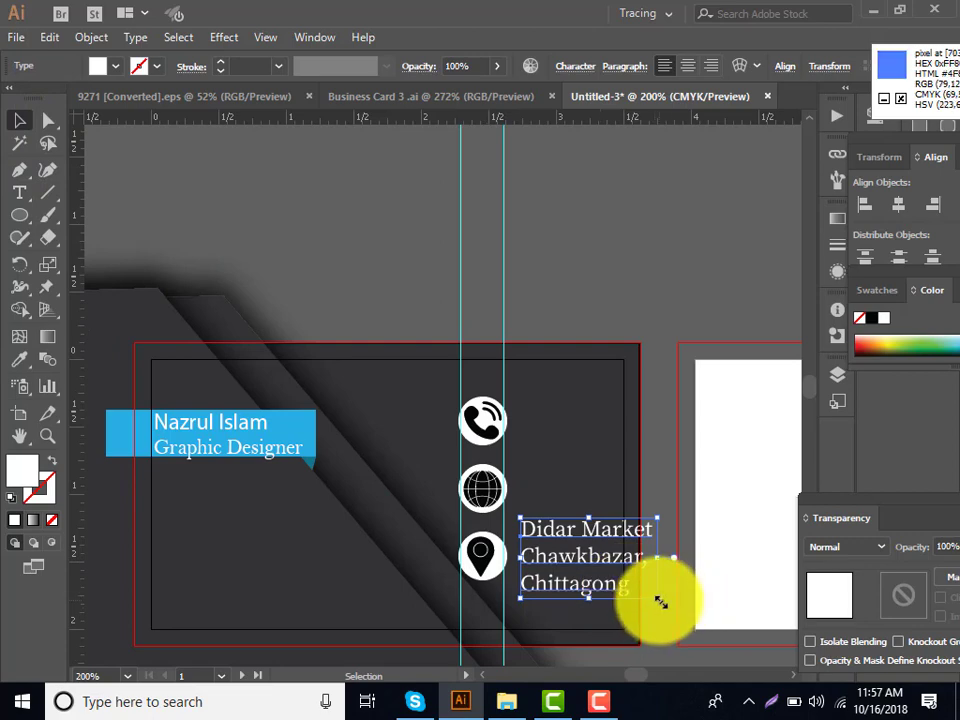
{"action": "left_click_drag", "start_coordinate": [660, 601], "coordinate": [646, 592]}
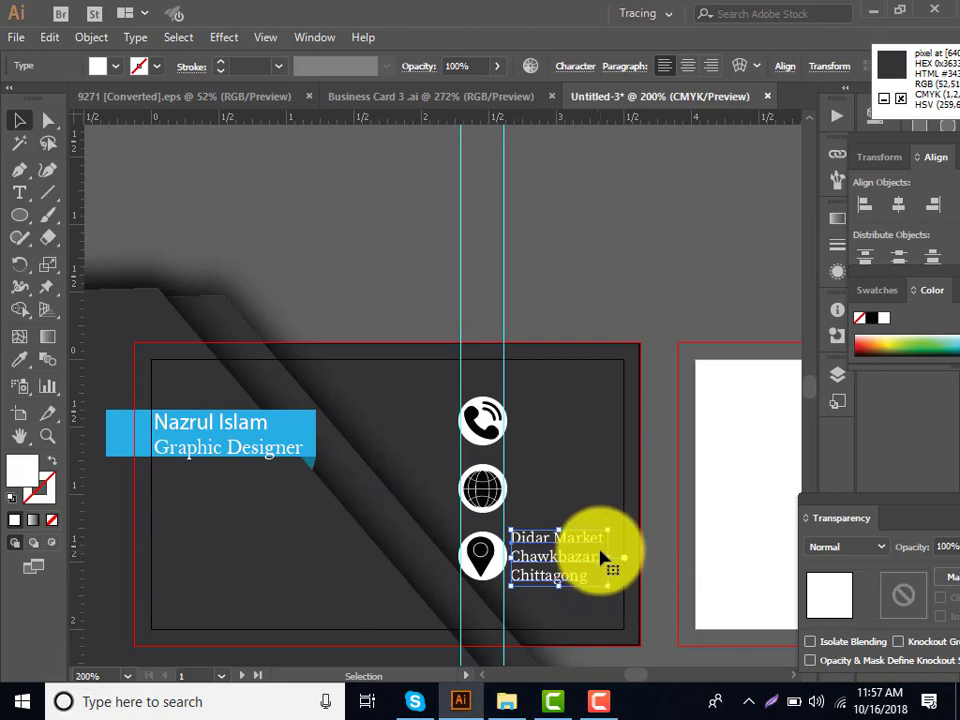
{"action": "left_click_drag", "start_coordinate": [612, 564], "coordinate": [624, 558]}
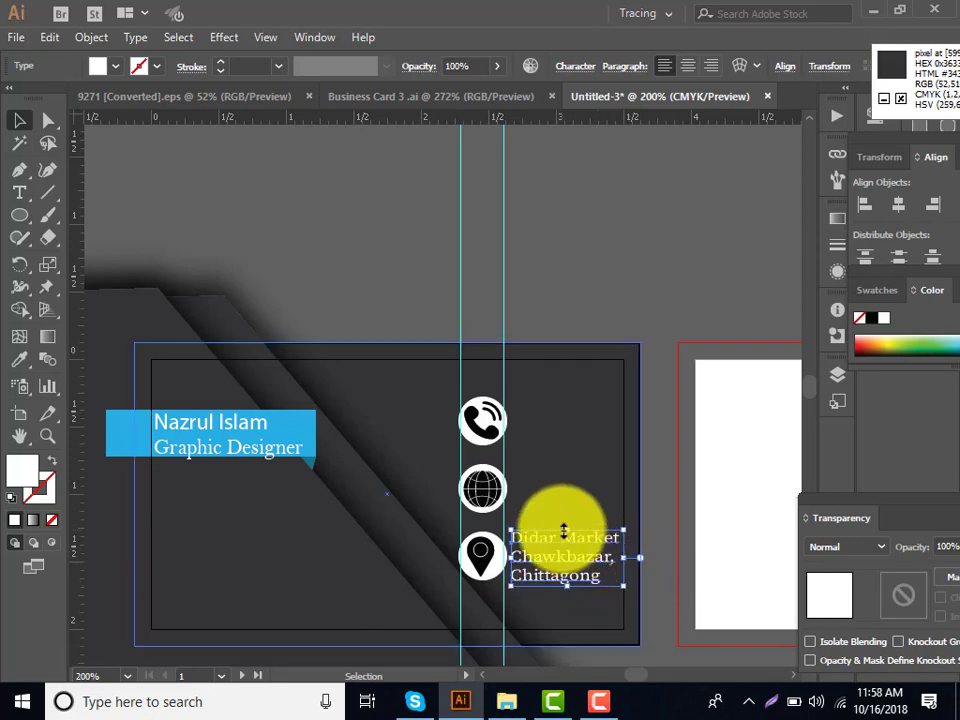
{"action": "left_click_drag", "start_coordinate": [567, 531], "coordinate": [562, 545]}
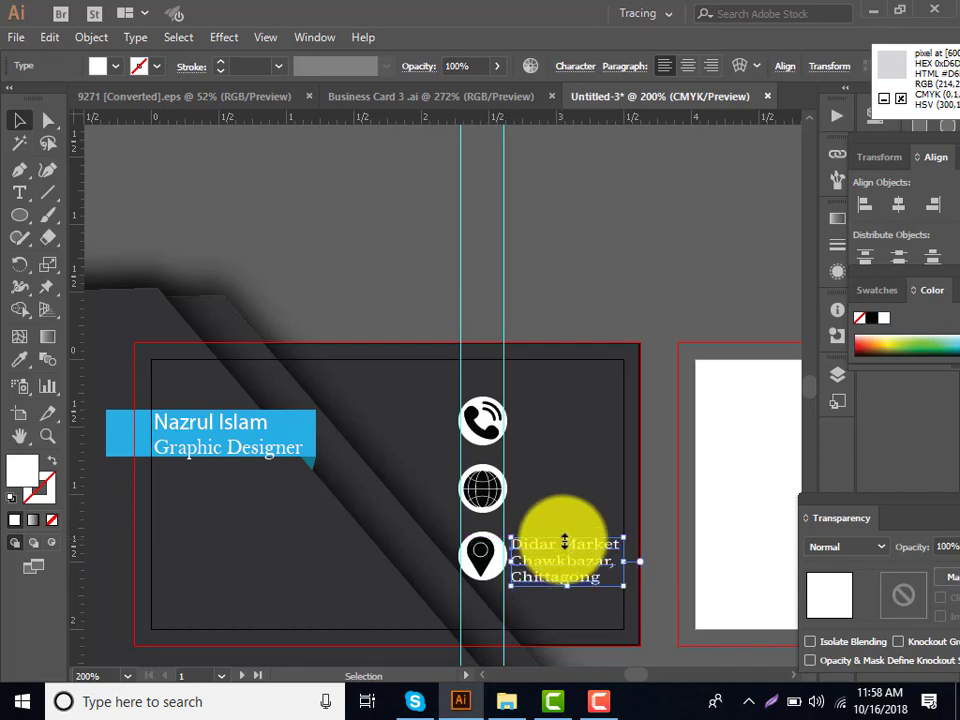
{"action": "left_click", "coordinate": [610, 523]}
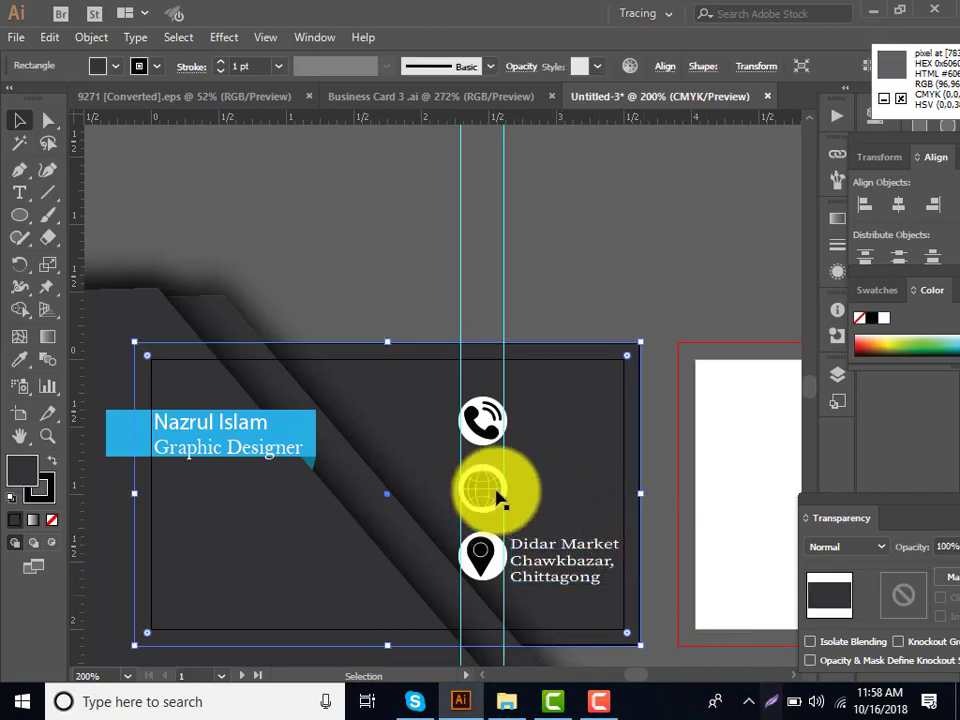
{"action": "left_click", "coordinate": [381, 97]}
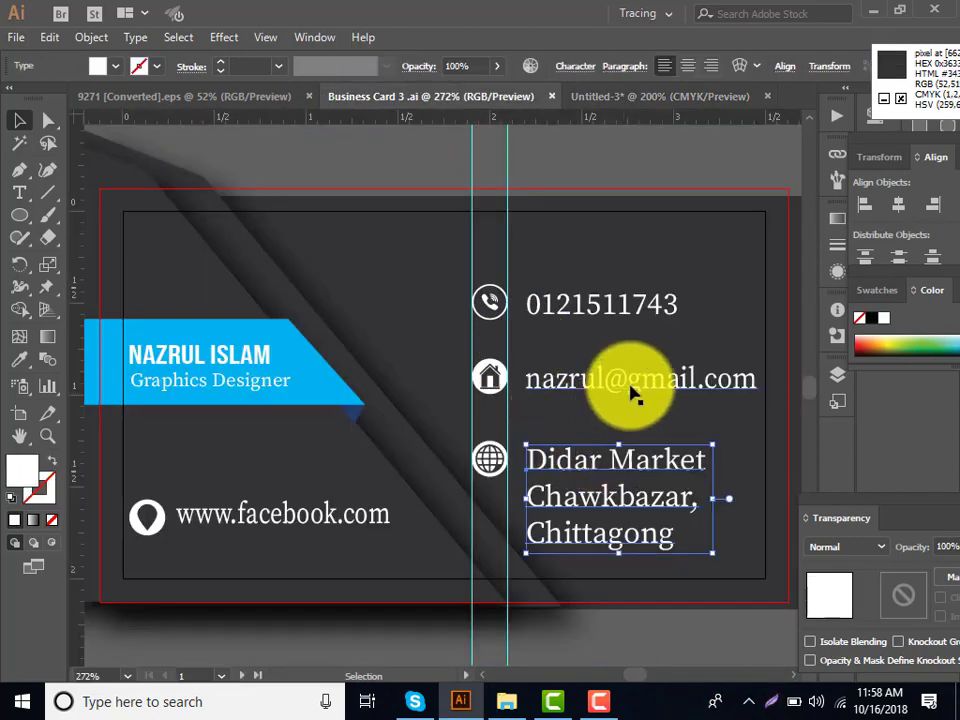
{"action": "double_click", "coordinate": [338, 522]}
{"action": "key", "text": "ctrl+c"}
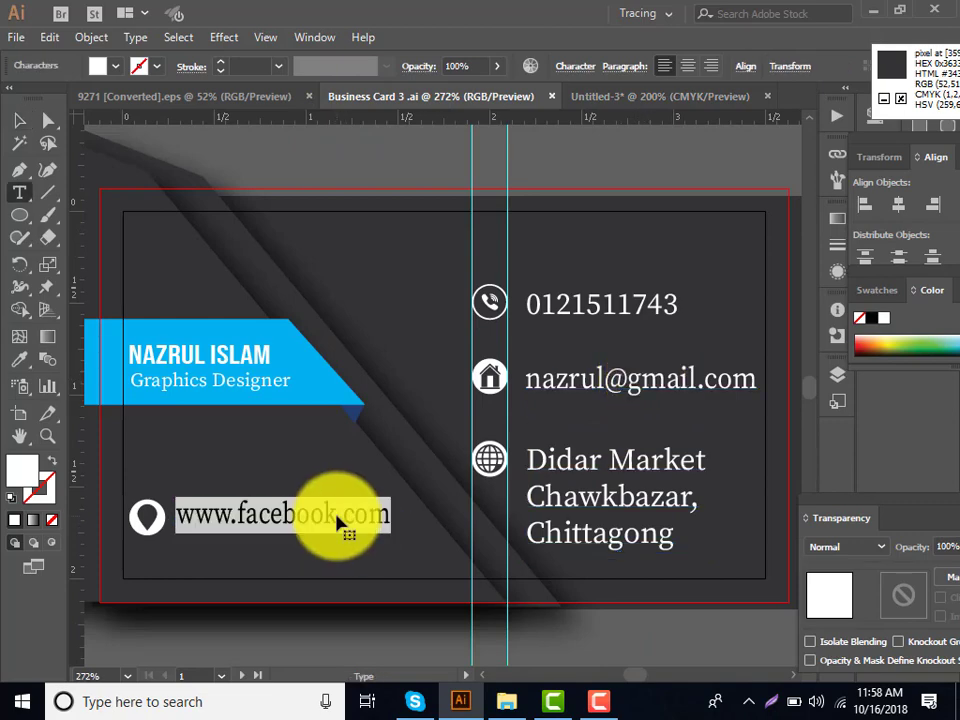
{"action": "key", "text": "Escape"}
{"action": "left_click", "coordinate": [640, 96]}
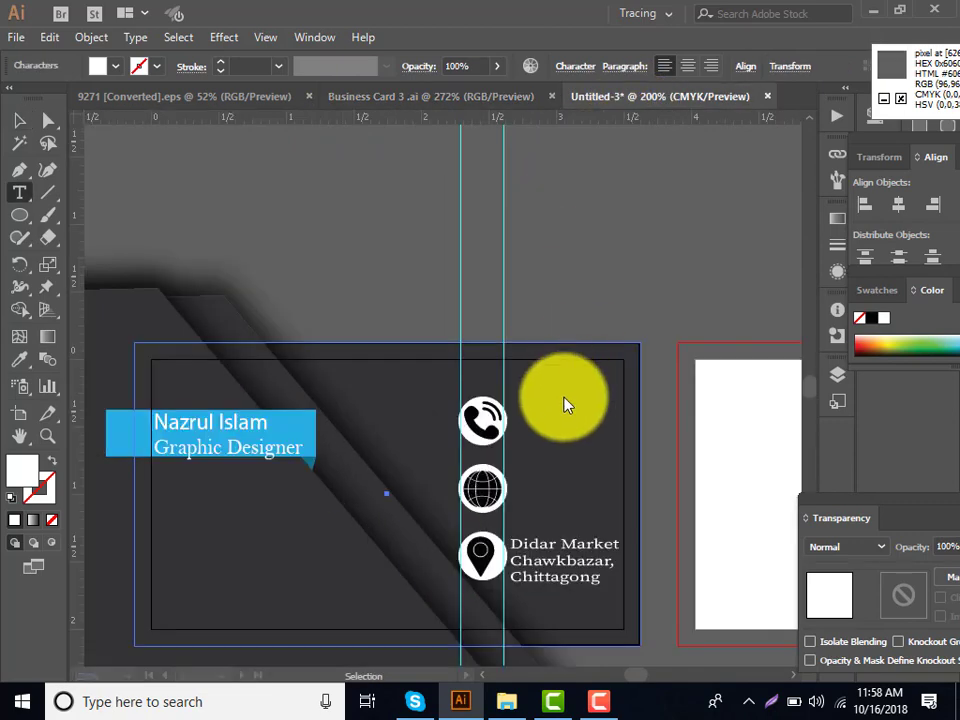
{"action": "left_click", "coordinate": [534, 510], "text": "ctrl"}
{"action": "left_click", "coordinate": [530, 494]}
{"action": "key", "text": "ctrl+v"}
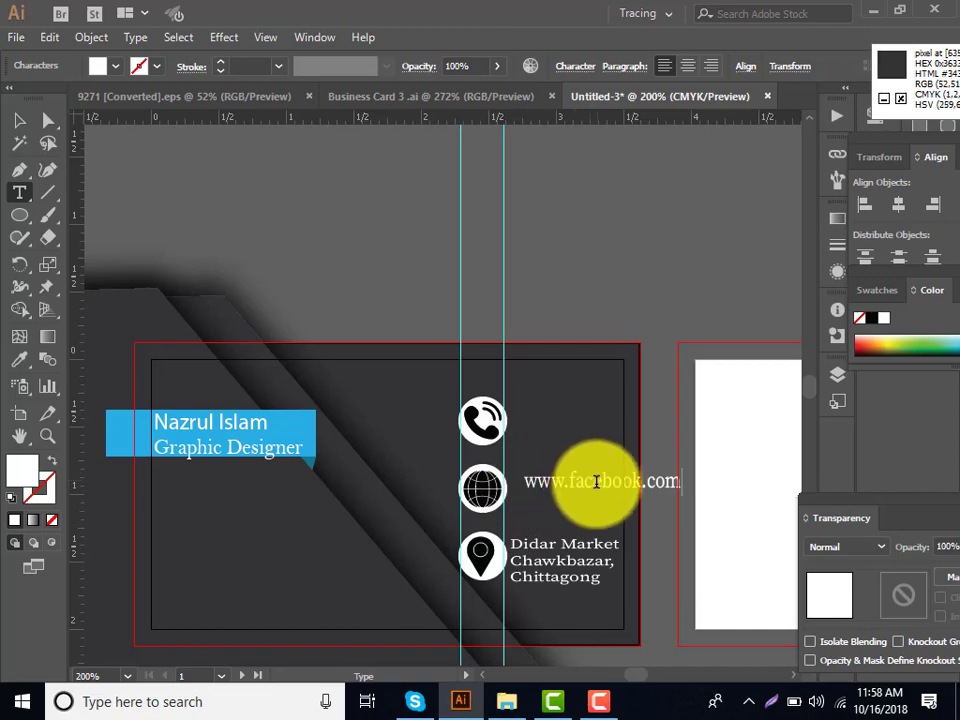
{"action": "left_click", "coordinate": [22, 122]}
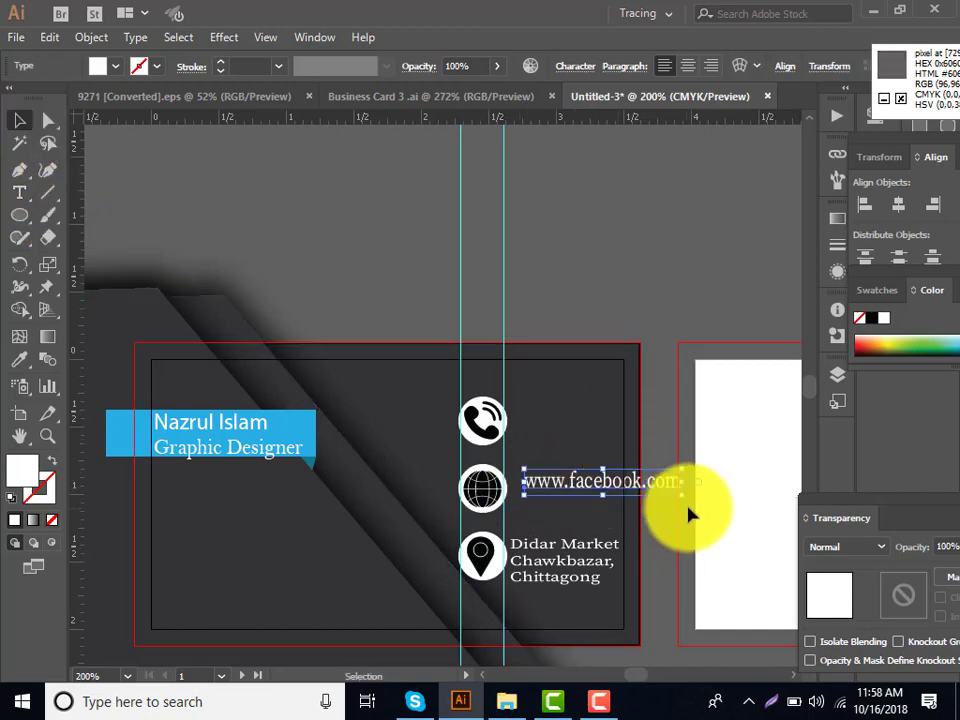
{"action": "left_click_drag", "start_coordinate": [682, 484], "coordinate": [583, 495]}
{"action": "left_click", "coordinate": [596, 460]}
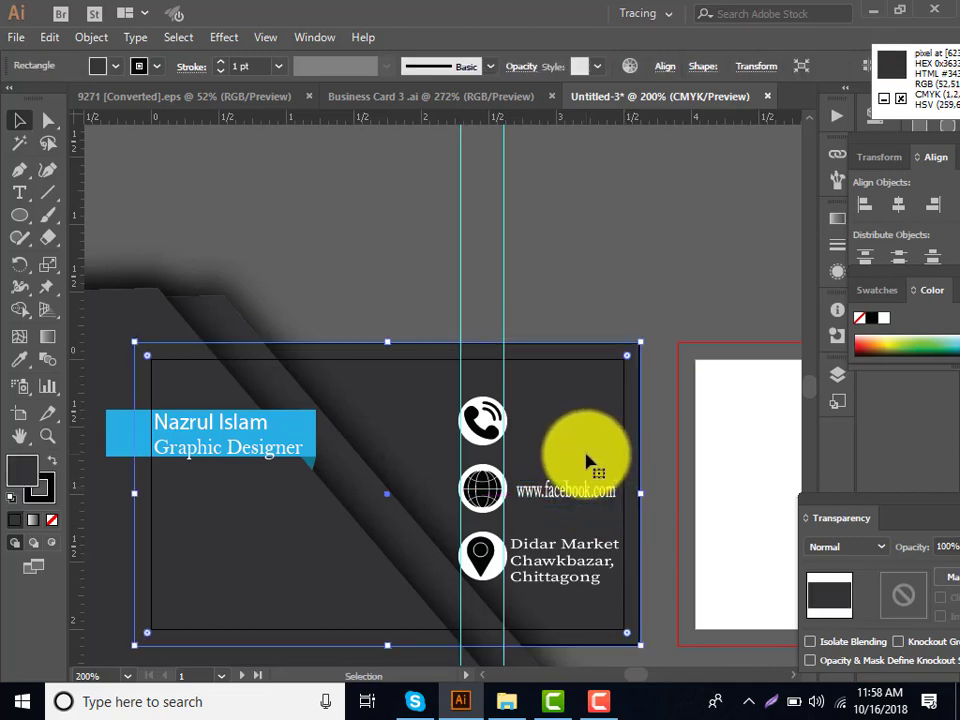
{"action": "left_click", "coordinate": [472, 96]}
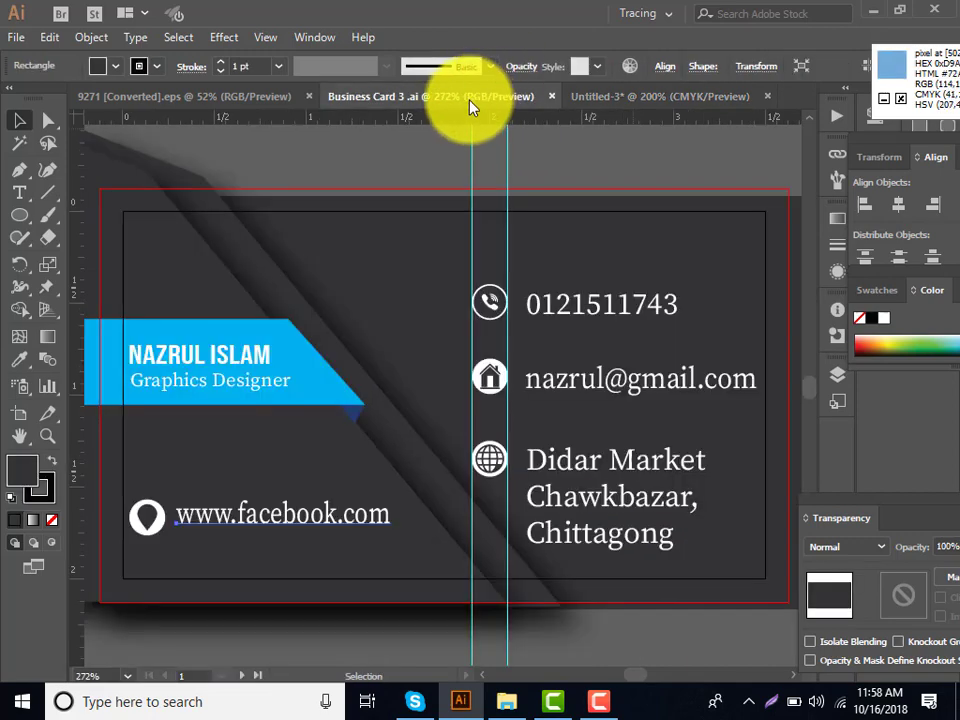
Copy the phone number from Business Card 3 and paste it beside the phone icon on Untitled-3.
{"action": "double_click", "coordinate": [597, 314]}
{"action": "key", "text": "ctrl+c"}
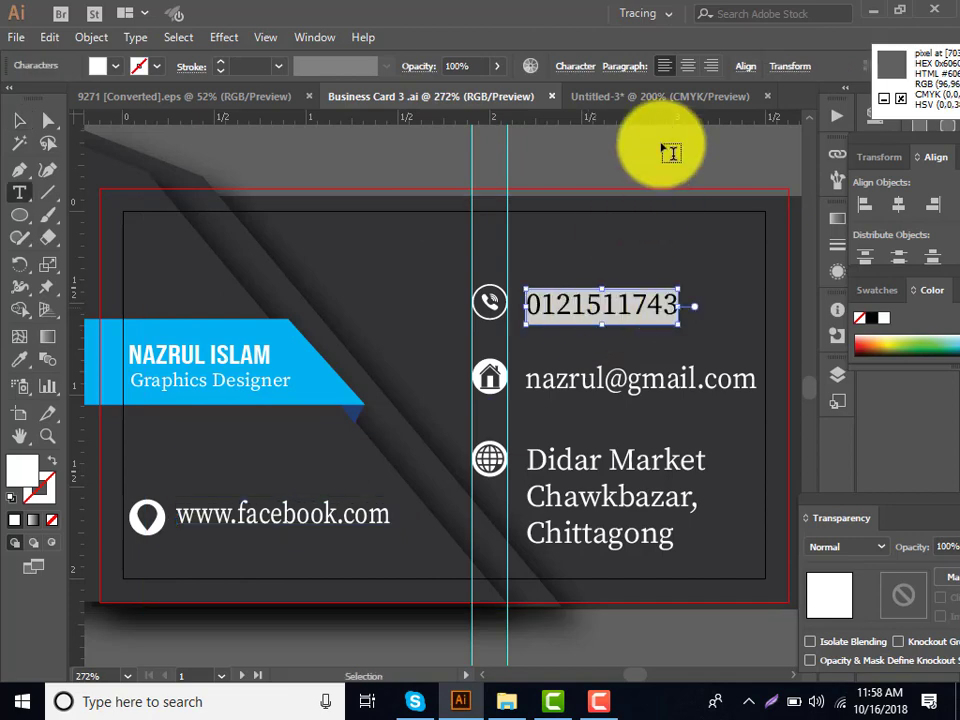
{"action": "left_click", "coordinate": [652, 97]}
{"action": "left_click", "coordinate": [520, 410]}
{"action": "key", "text": "ctrl+v"}
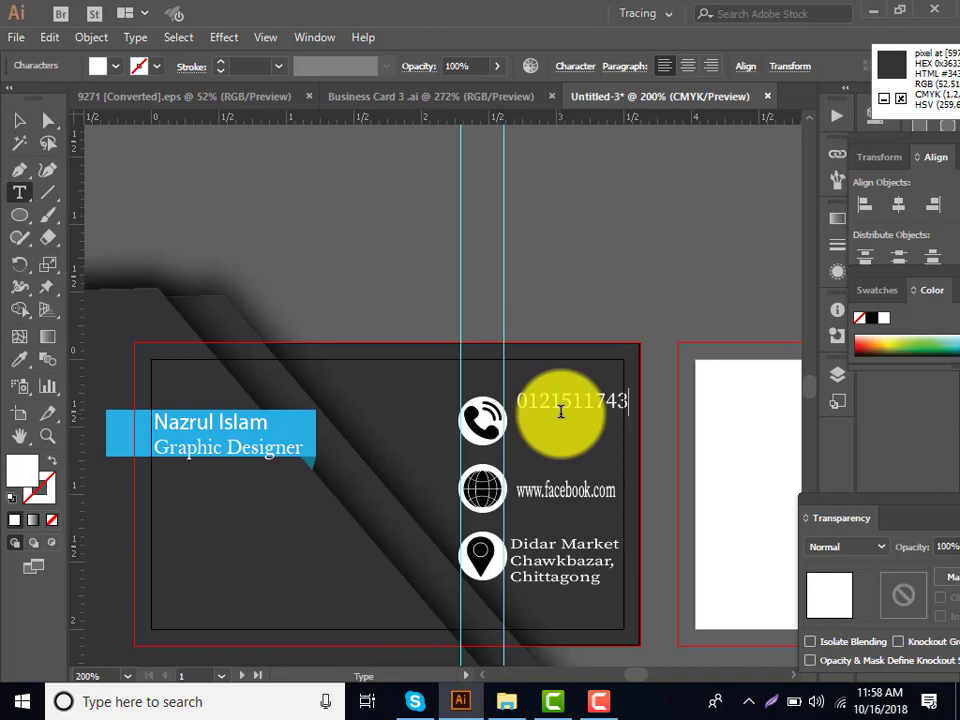
{"action": "left_click", "coordinate": [18, 124]}
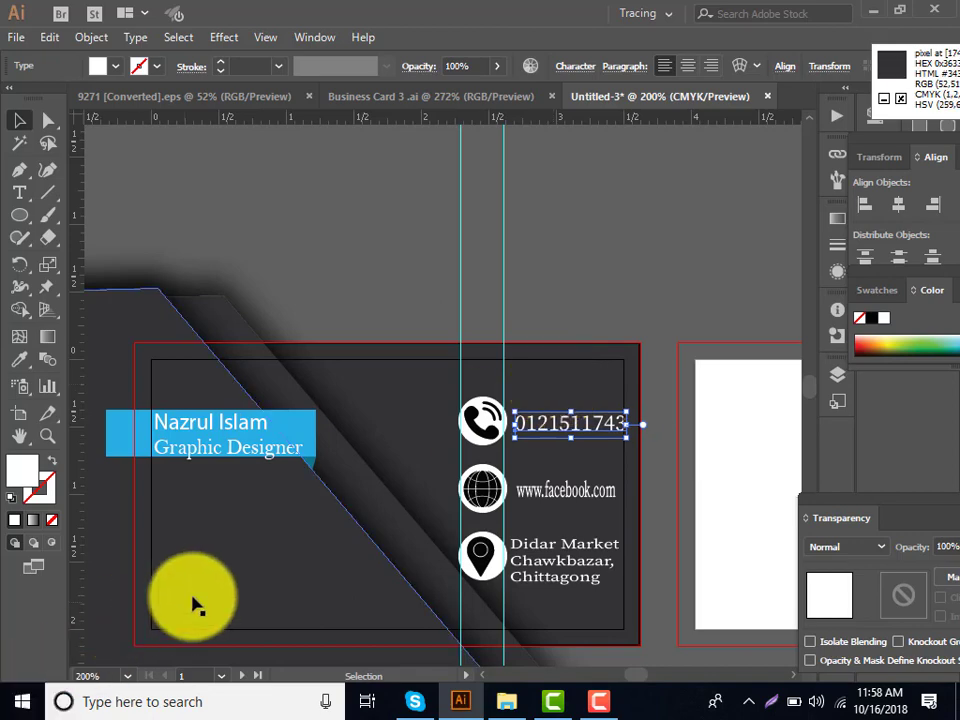
{"action": "left_click", "coordinate": [107, 343]}
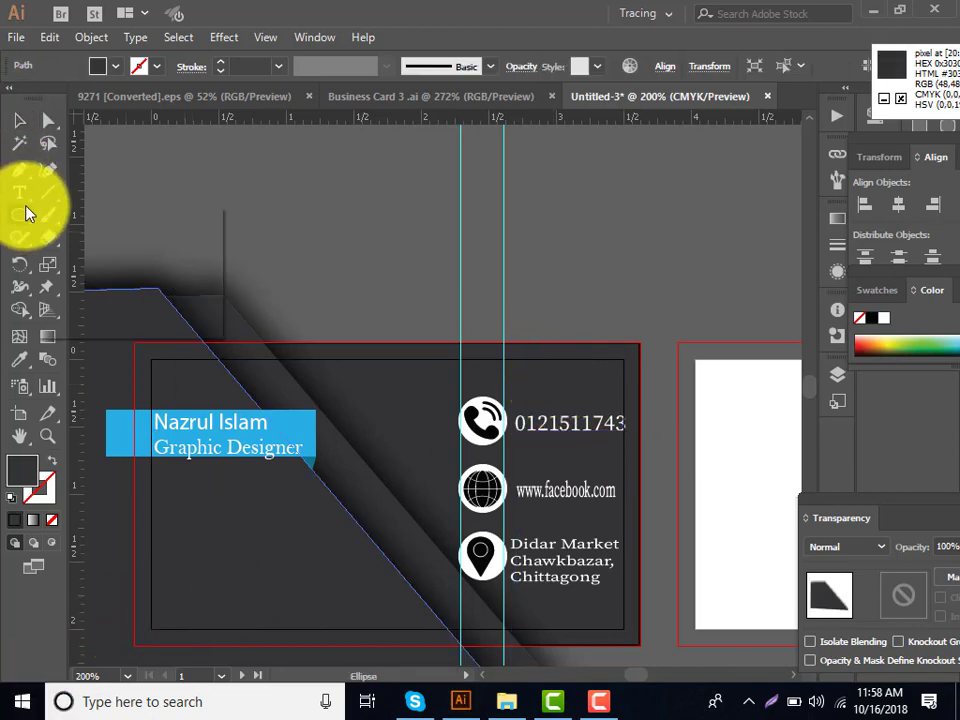
Draw a white-outlined square placeholder in the card's lower left.
{"action": "left_click_drag", "start_coordinate": [19, 214], "coordinate": [100, 214]}
{"action": "mouse_move", "coordinate": [190, 513]}
{"action": "left_mouse_down"}
{"action": "mouse_move", "coordinate": [270, 590]}
{"action": "mouse_move", "coordinate": [285, 591]}
{"action": "mouse_move", "coordinate": [272, 587]}
{"action": "mouse_move", "coordinate": [278, 597]}
{"action": "left_mouse_up"}
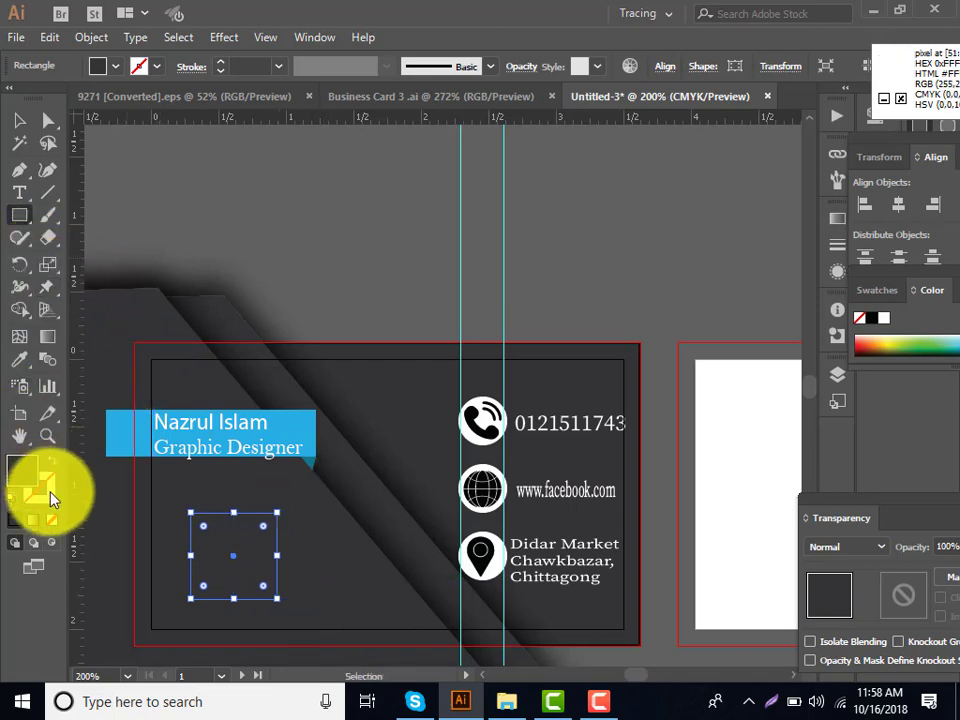
{"action": "double_click", "coordinate": [30, 474]}
{"action": "left_click_drag", "start_coordinate": [469, 317], "coordinate": [388, 206]}
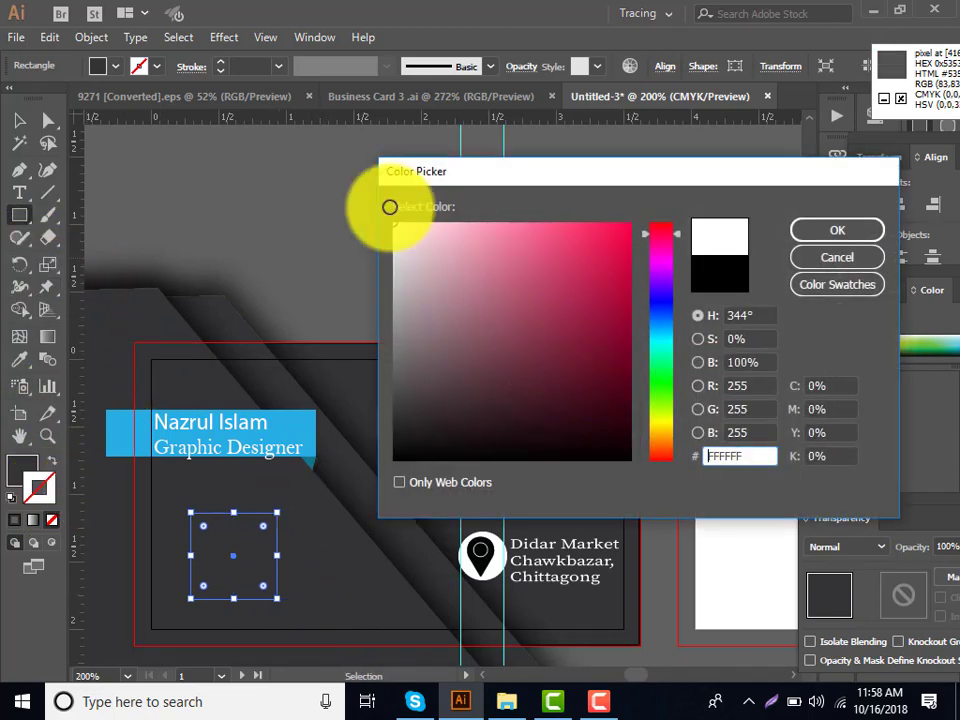
{"action": "left_click", "coordinate": [808, 231]}
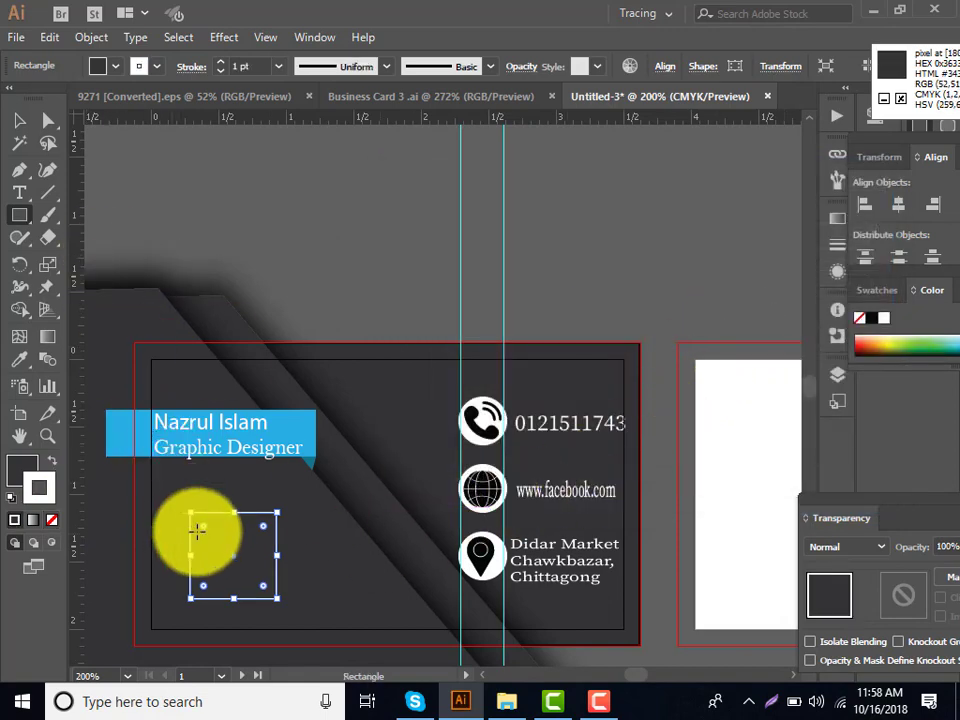
{"action": "left_click", "coordinate": [475, 195]}
{"action": "left_click", "coordinate": [700, 385]}
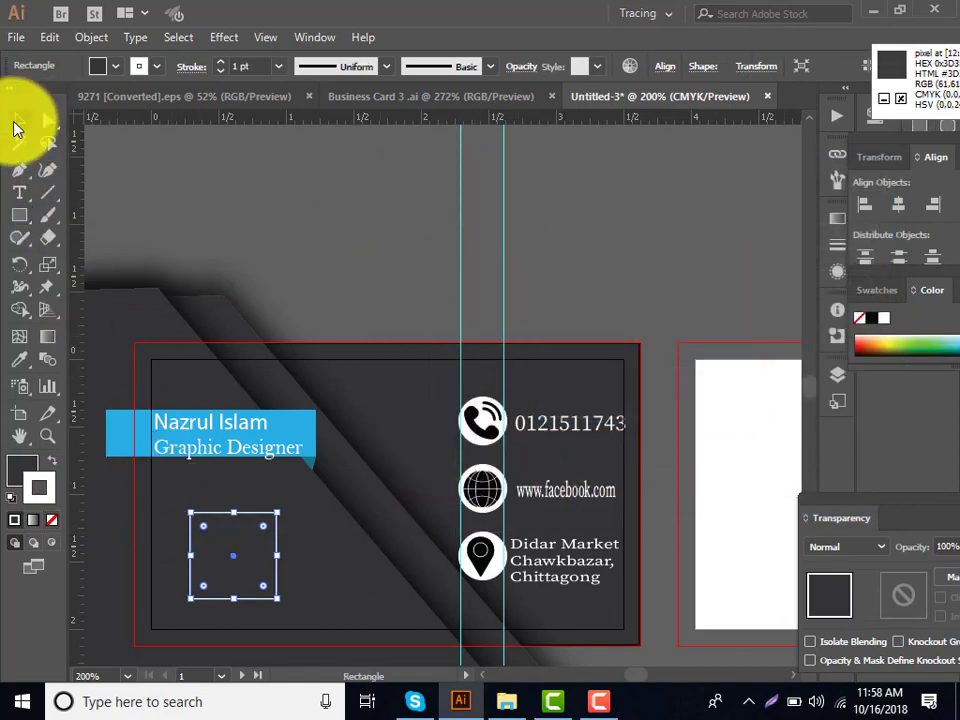
{"action": "left_click", "coordinate": [19, 120]}
{"action": "left_click", "coordinate": [418, 160]}
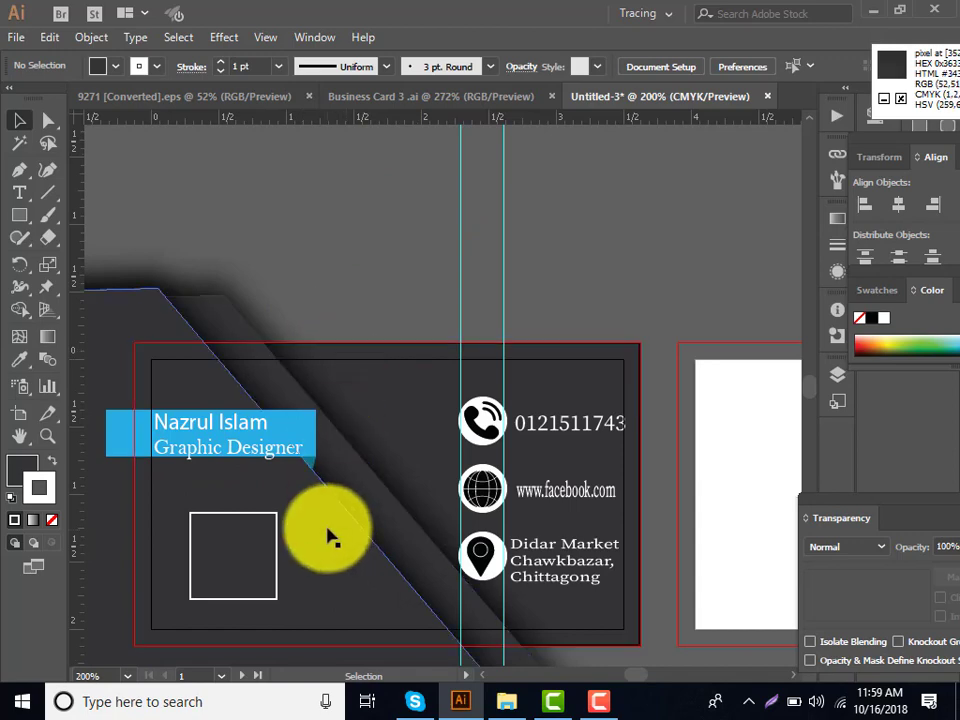
Shift the dark diagonal stripe's edge to the right with Direct Selection.
{"action": "left_click", "coordinate": [47, 120]}
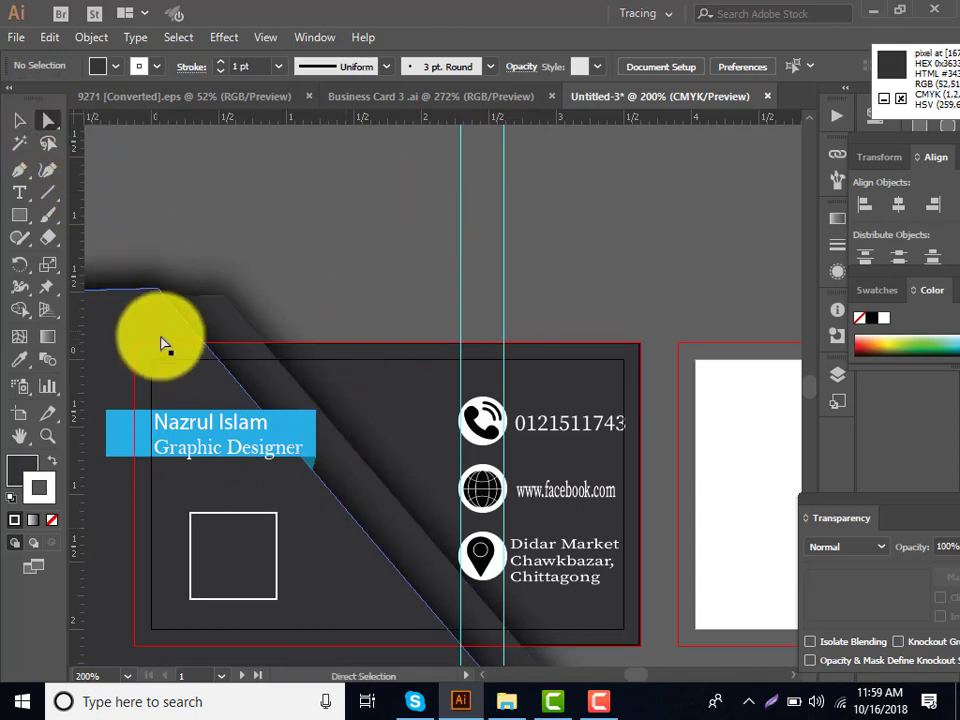
{"action": "left_click_drag", "start_coordinate": [165, 344], "coordinate": [232, 350]}
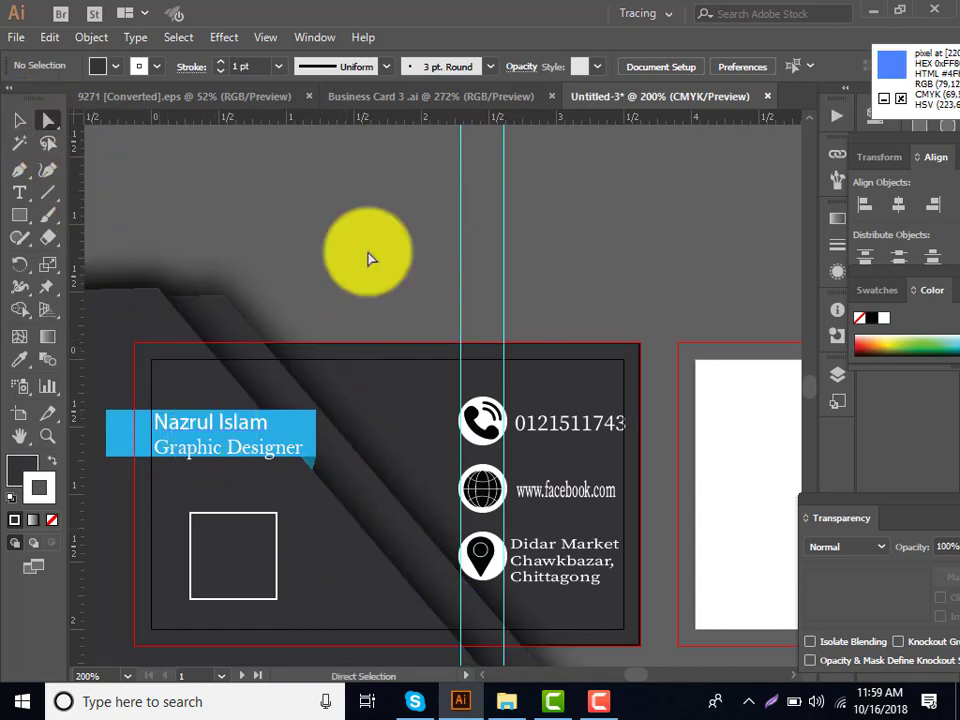
{"action": "left_click", "coordinate": [600, 703]}
{"action": "left_click", "coordinate": [926, 615]}
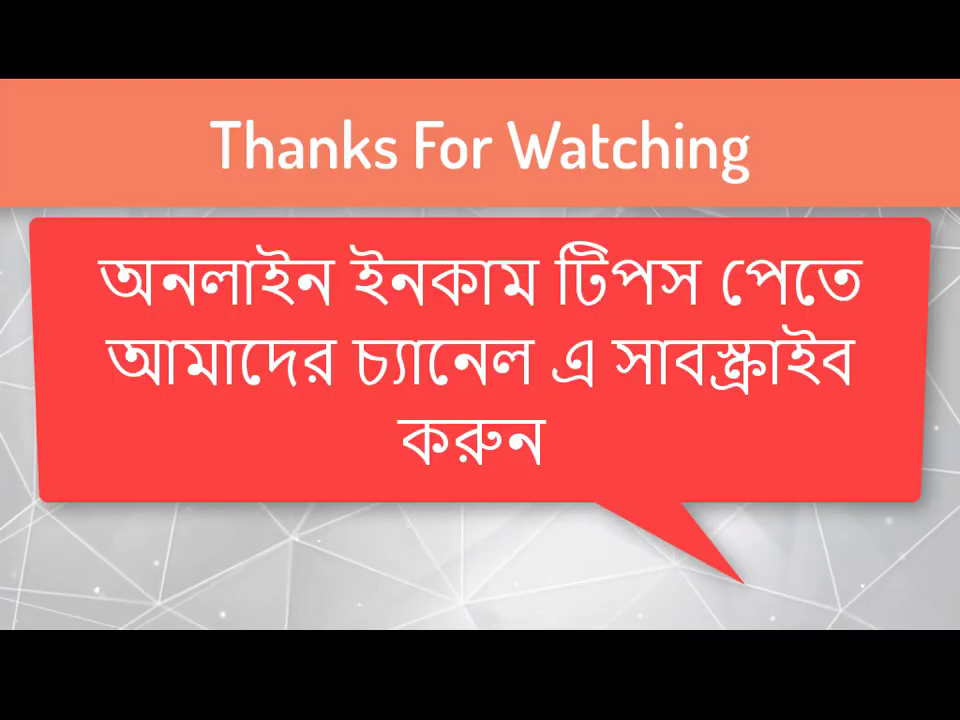